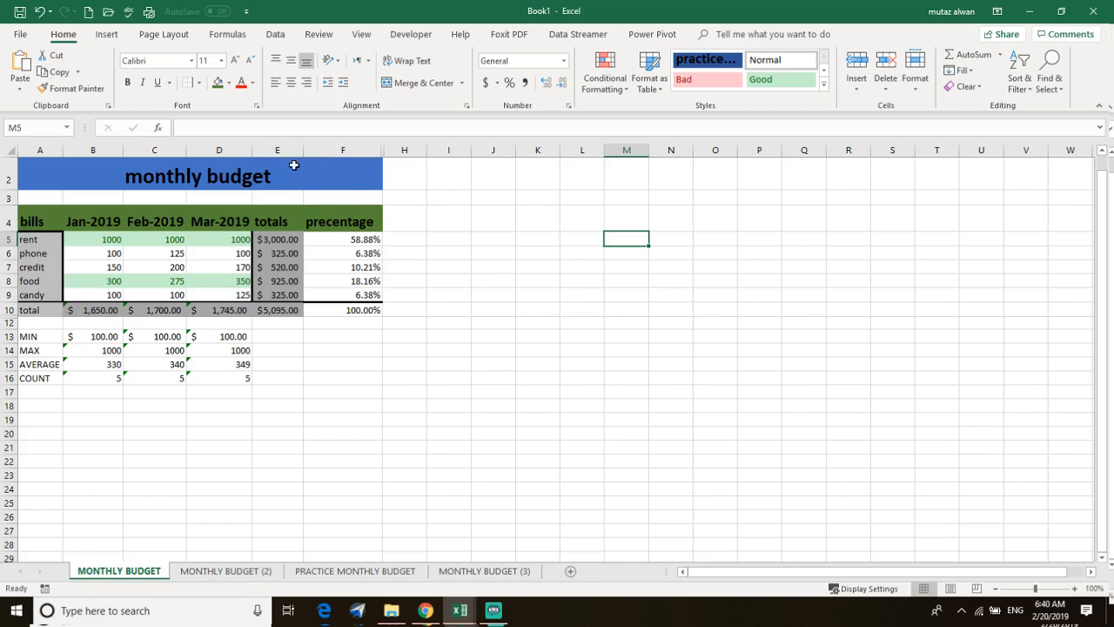
Step: Insert an online picture from the Airplane category, choosing the photo of an airliner head-on against a cloudy sky
click(107, 34)
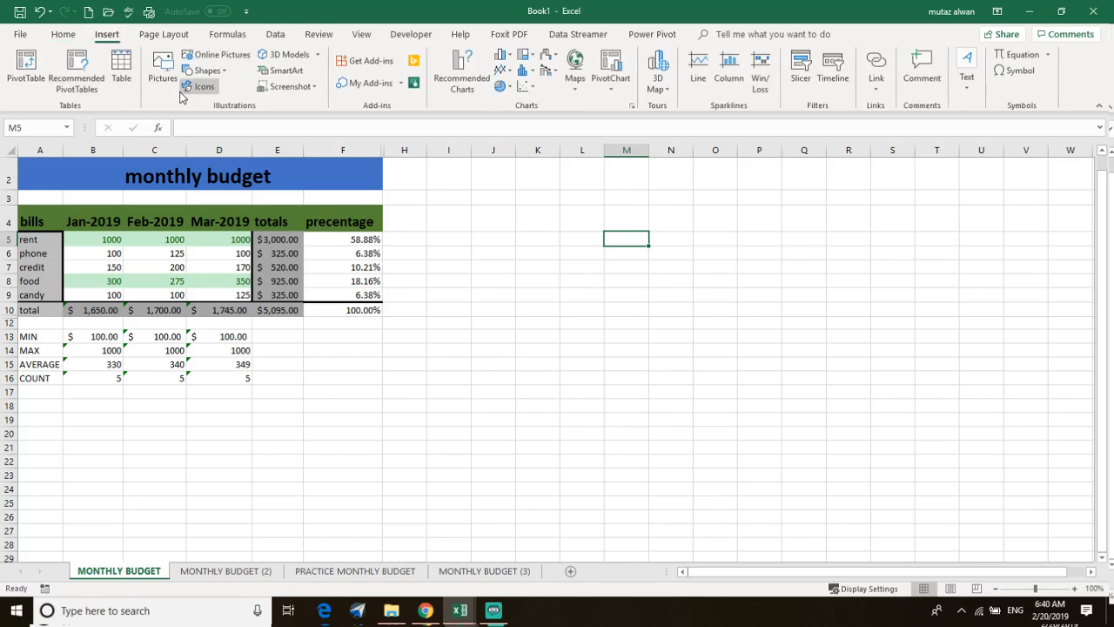
click(218, 59)
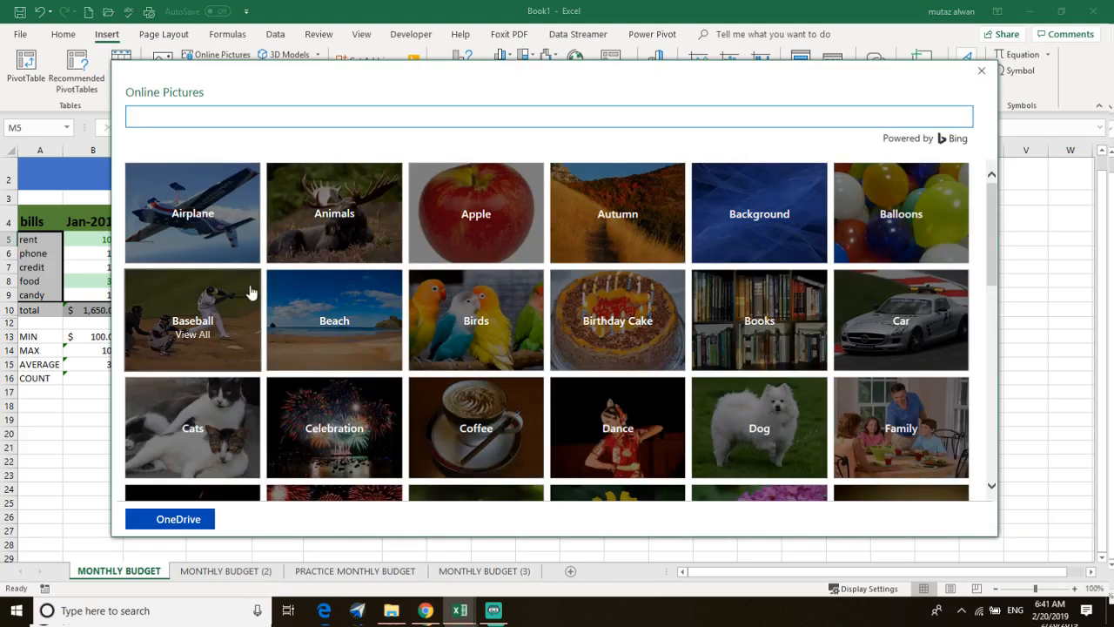
scroll(306, 355, down, 3)
scroll(361, 363, up, 3)
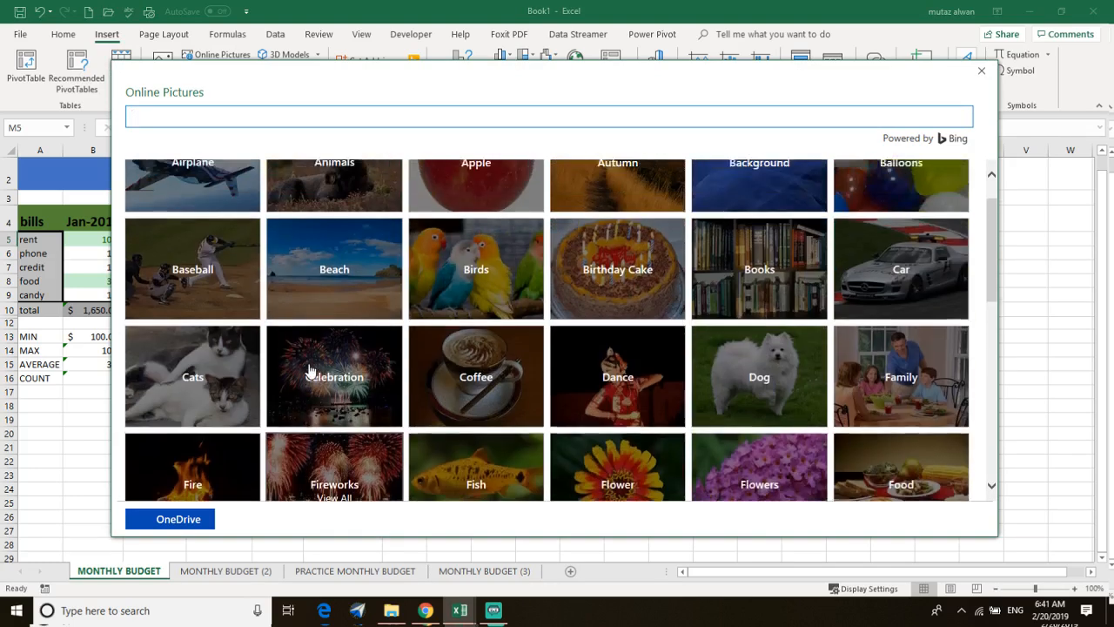
click(191, 242)
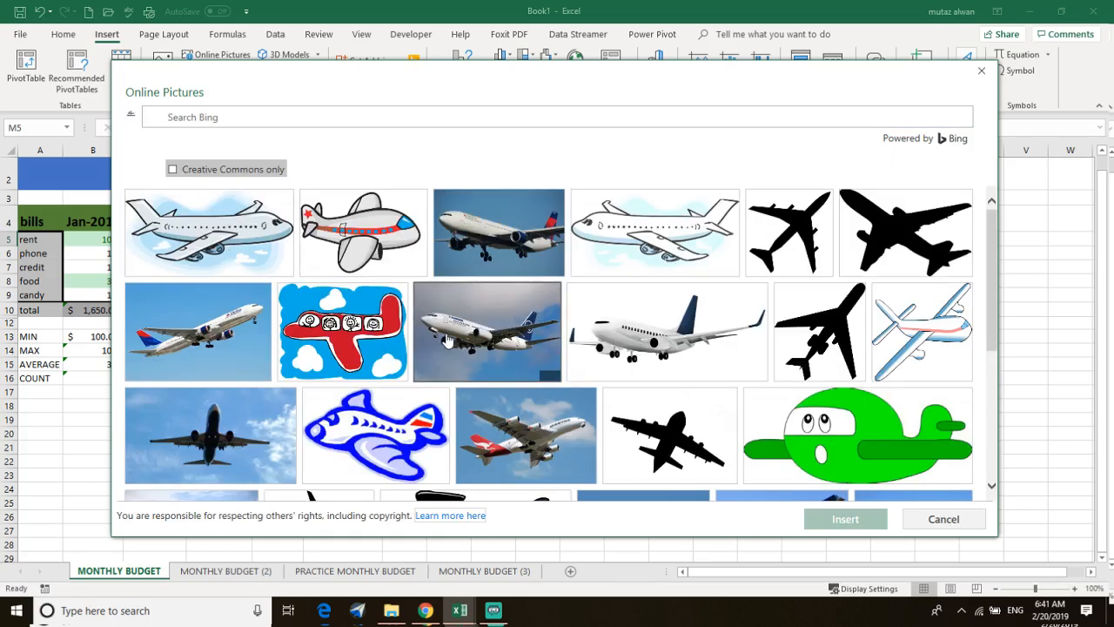
scroll(446, 346, down, 5)
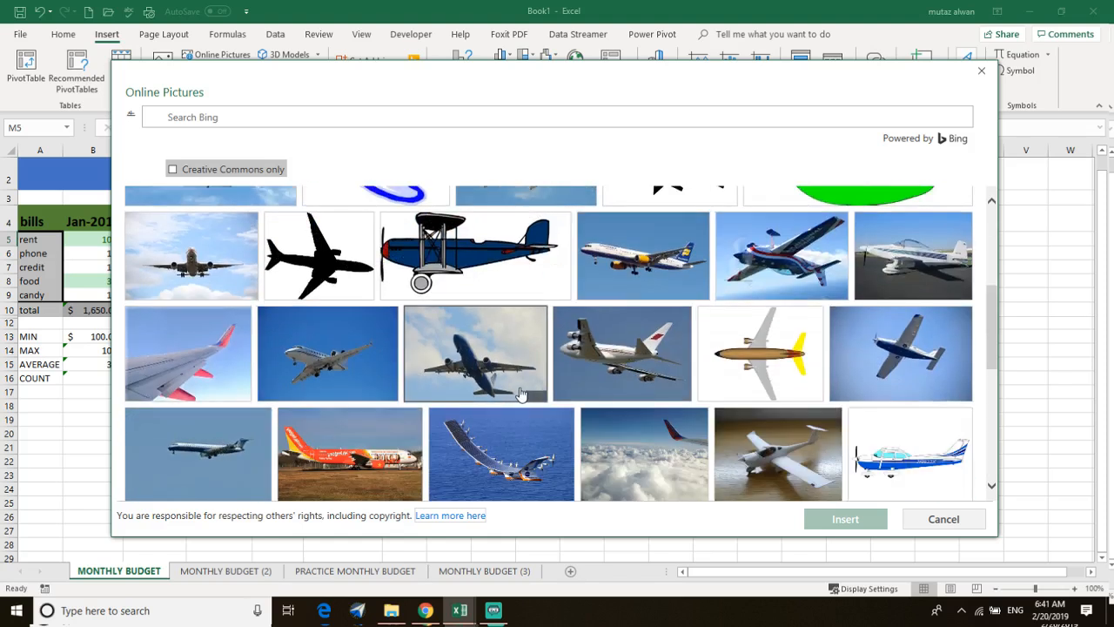
scroll(482, 455, up, 5)
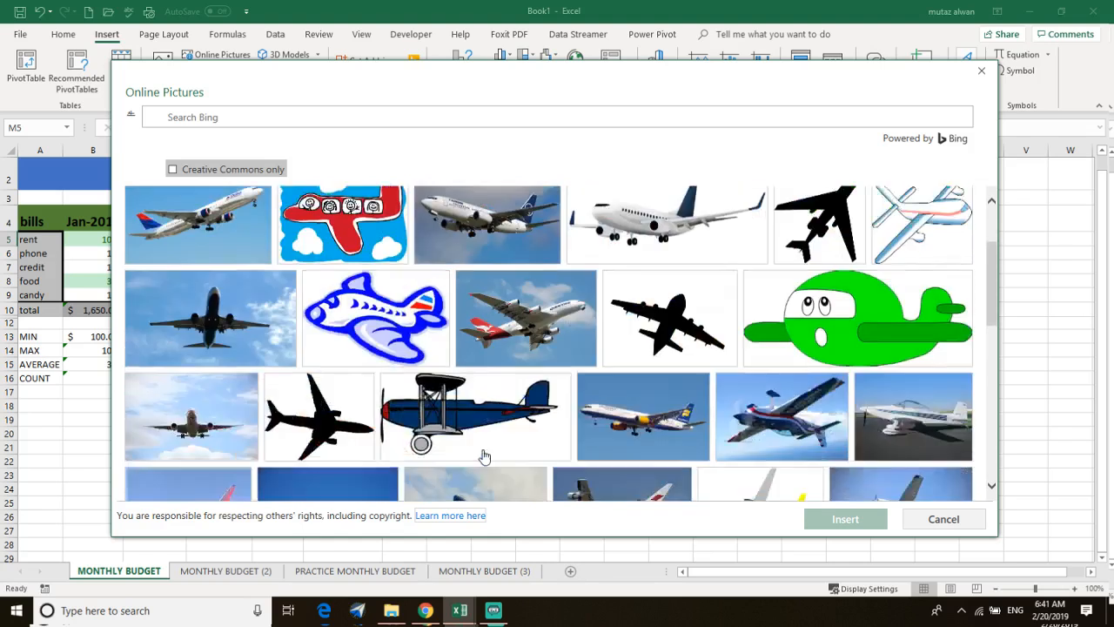
scroll(218, 446, down, 2)
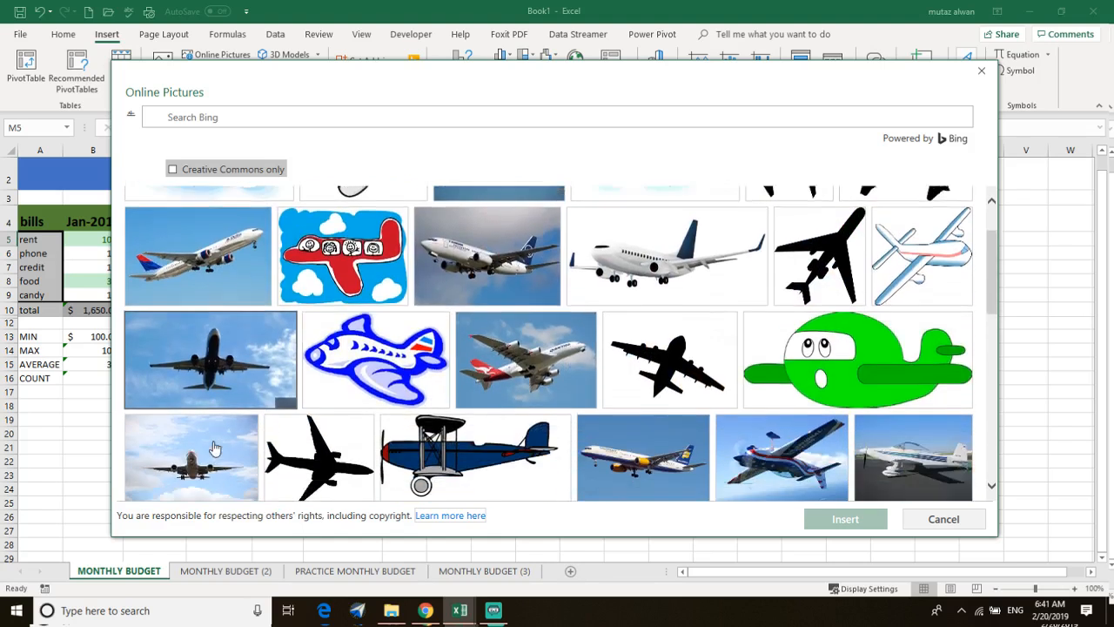
click(209, 448)
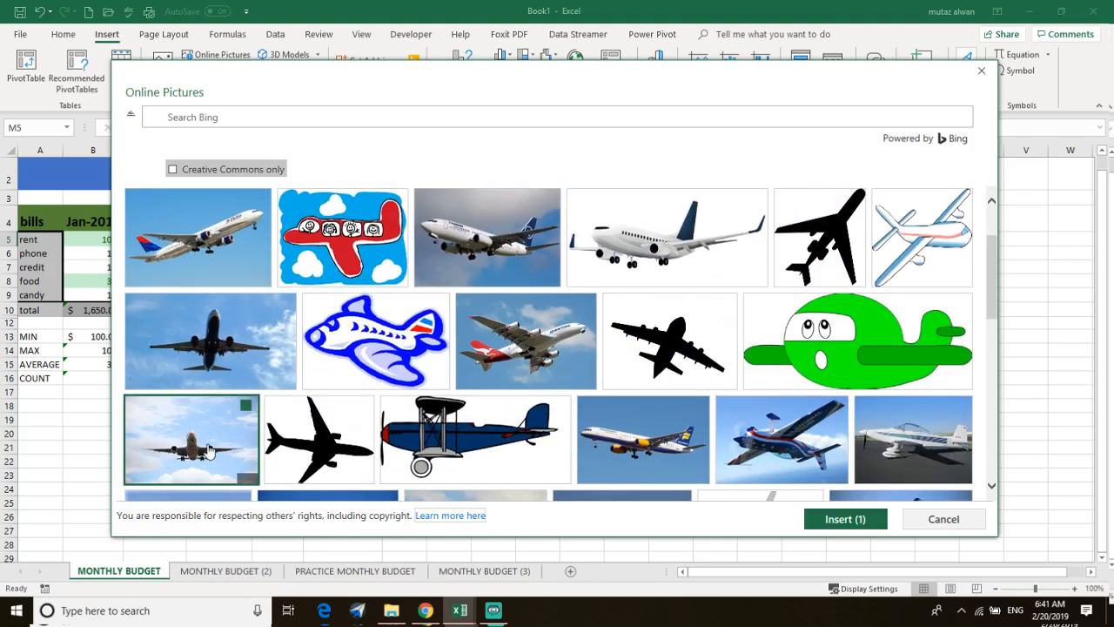
click(840, 518)
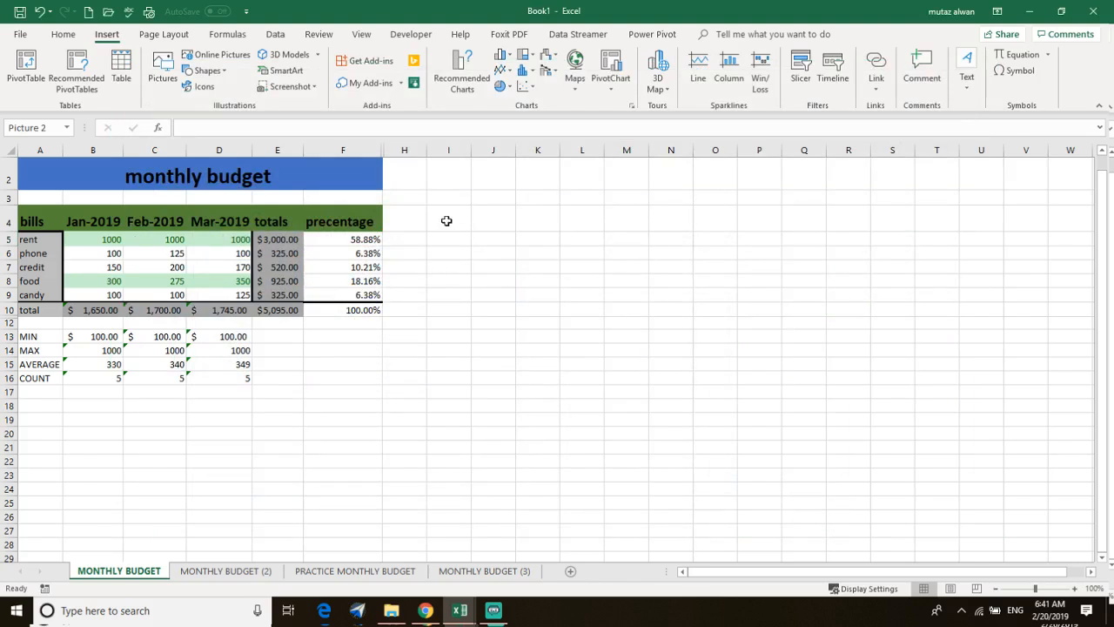
Step: Shrink the airplane picture to about 0.72" by 1.19" and place it over the title banner above the precentage column
drag(448, 222, 468, 239)
click(657, 279)
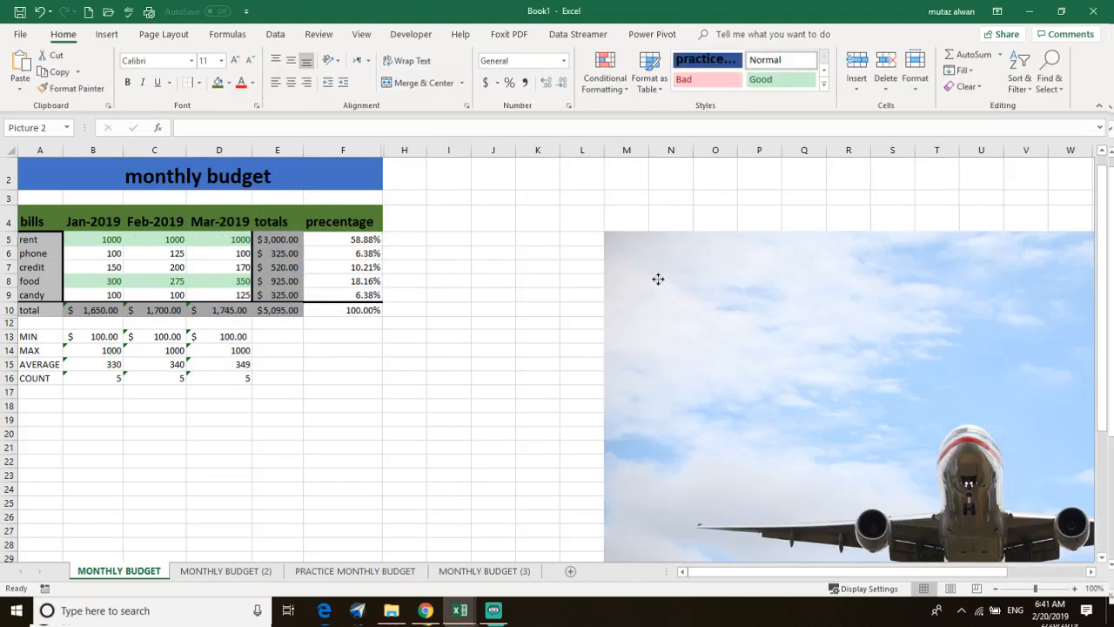
drag(605, 231, 802, 460)
drag(912, 446, 485, 260)
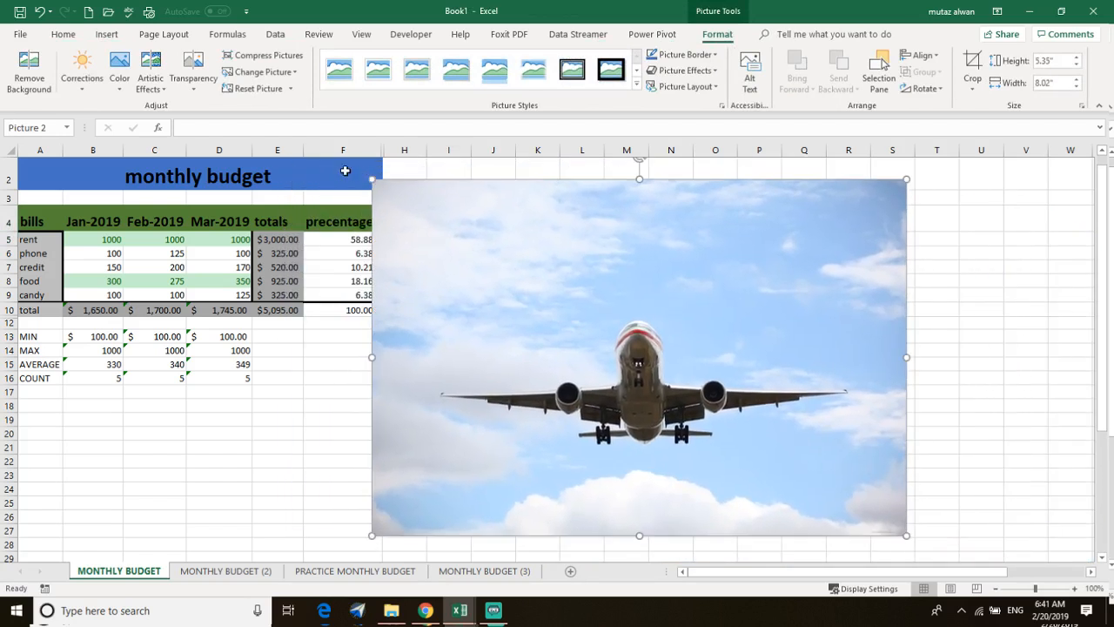
mouse_move(372, 178)
mouse_down()
mouse_move(584, 339)
mouse_move(714, 462)
mouse_move(815, 514)
mouse_move(861, 520)
mouse_move(265, 173)
mouse_move(361, 166)
mouse_move(336, 154)
mouse_move(331, 165)
mouse_move(372, 188)
mouse_move(384, 186)
mouse_move(371, 176)
mouse_move(383, 181)
mouse_up()
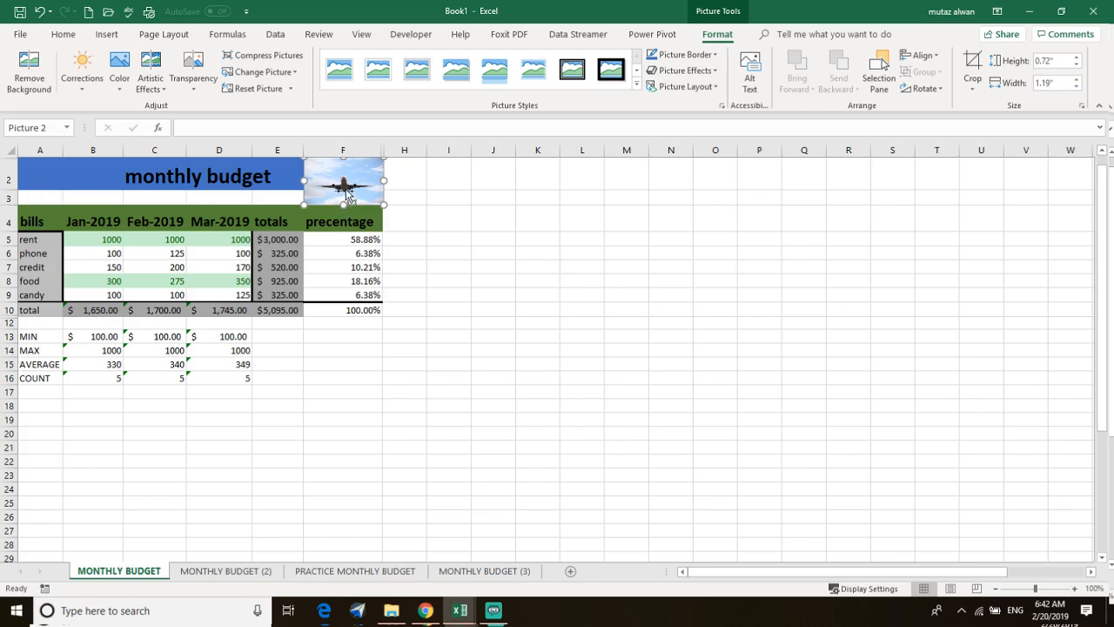
Step: Duplicate the small airplane picture and place the copy at the opposite end of the title banner, above the bills column
key(ctrl+c)
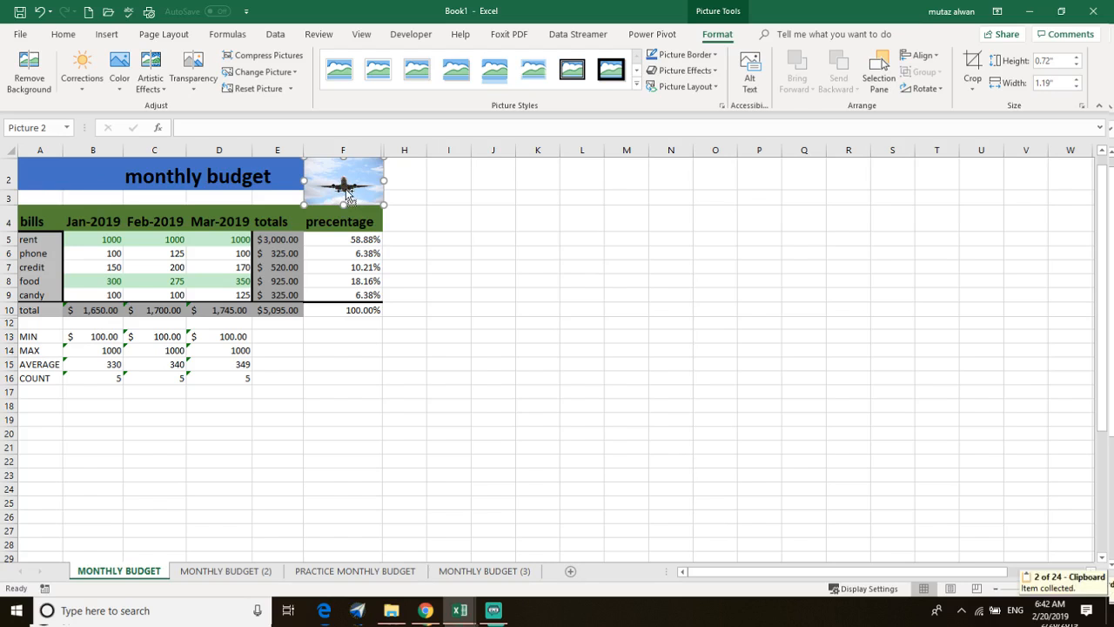
click(506, 218)
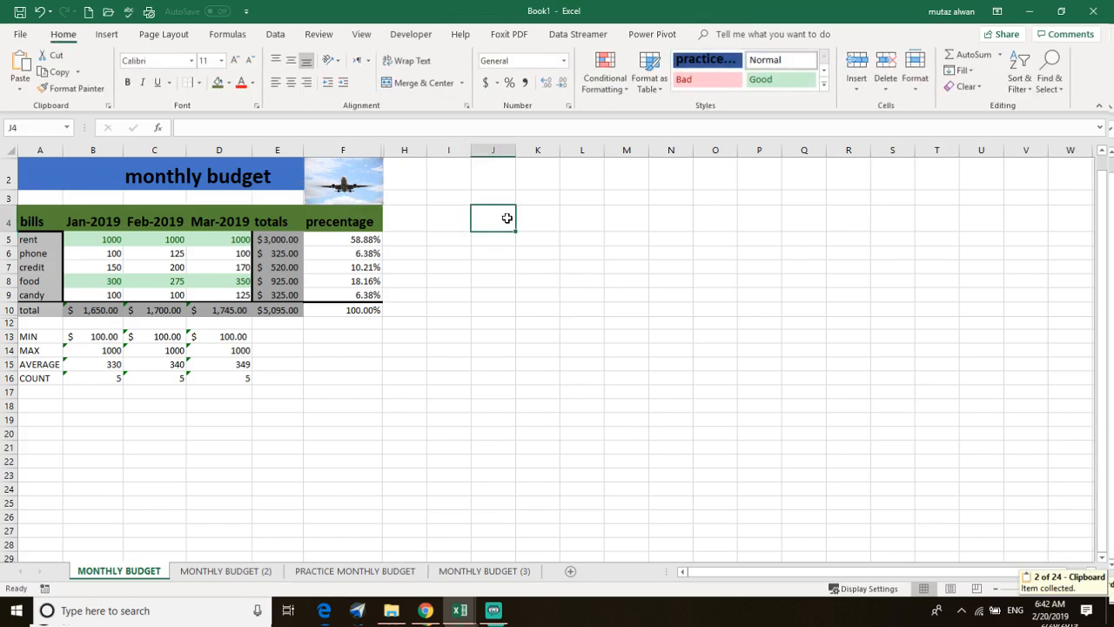
key(ctrl+v)
drag(506, 218, 60, 178)
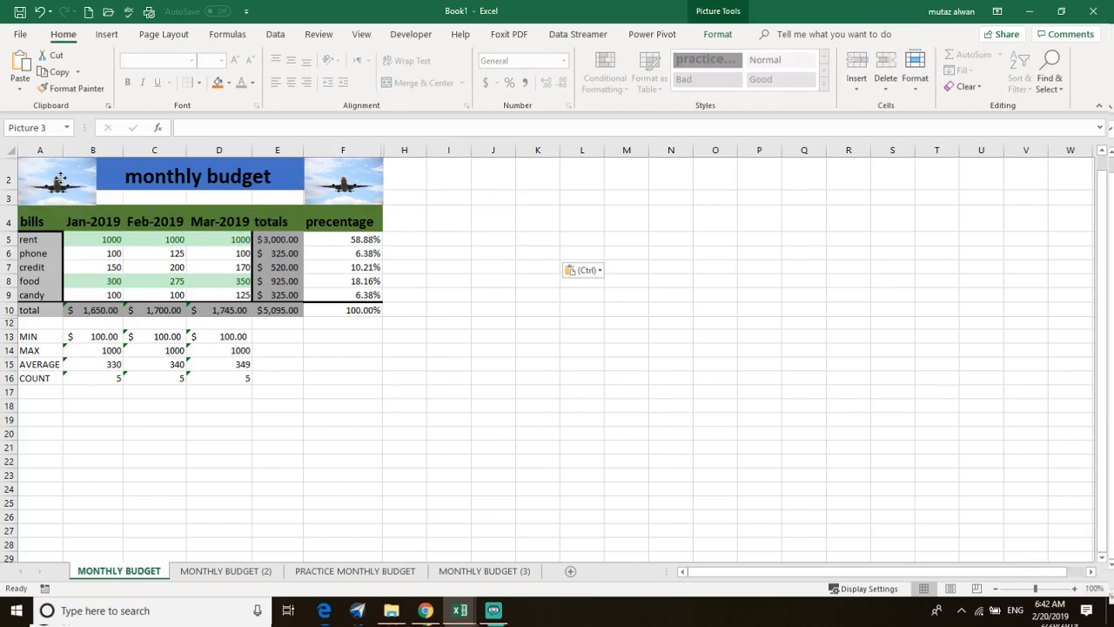
click(484, 241)
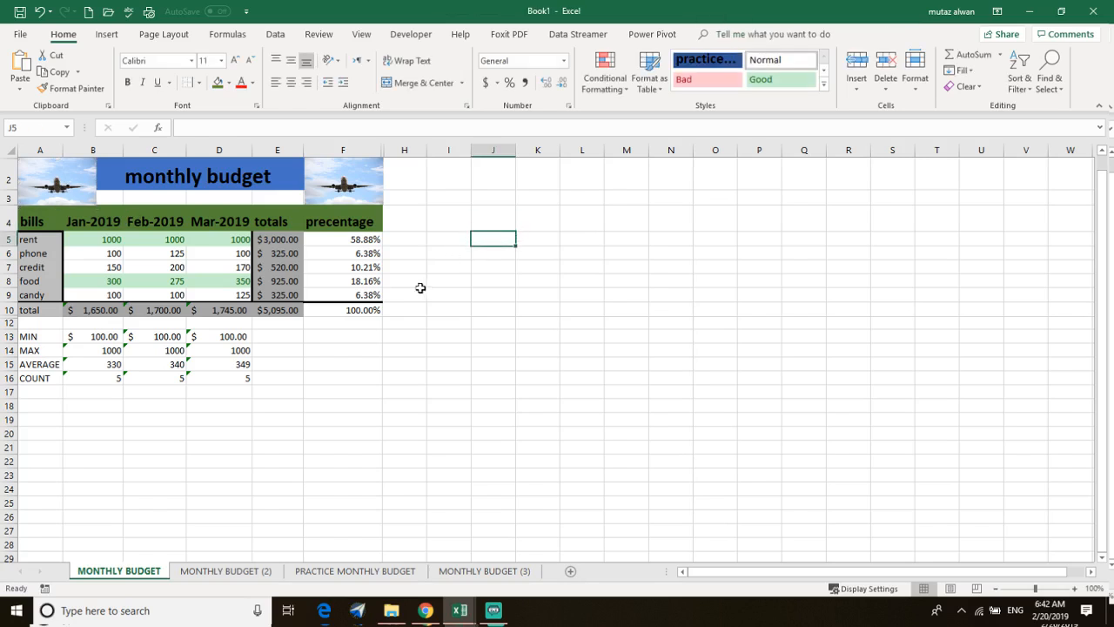
click(91, 206)
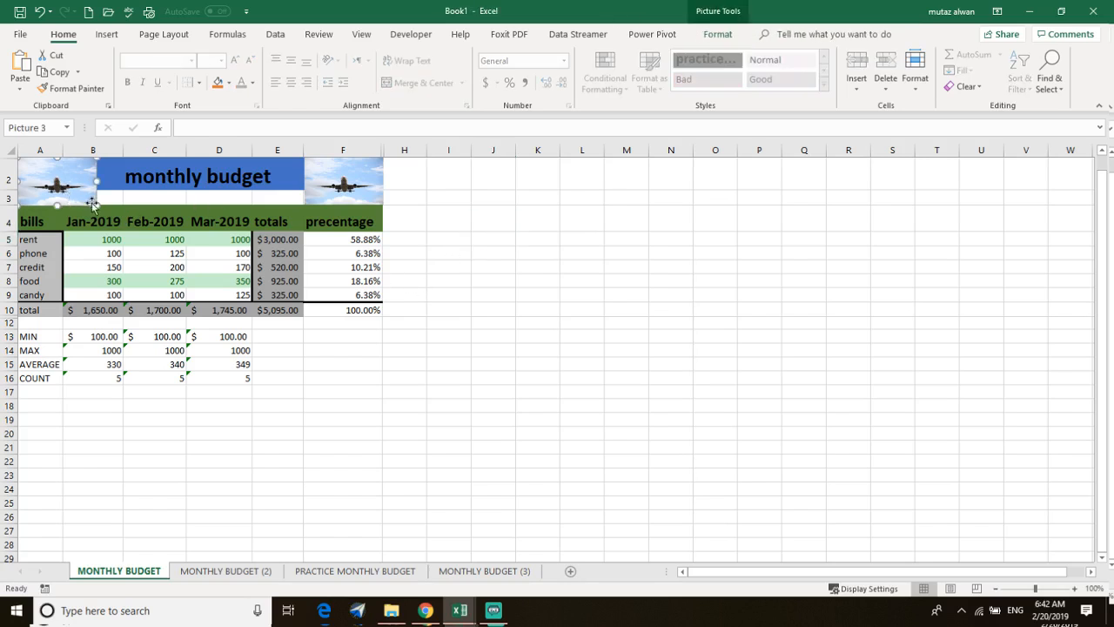
click(196, 187)
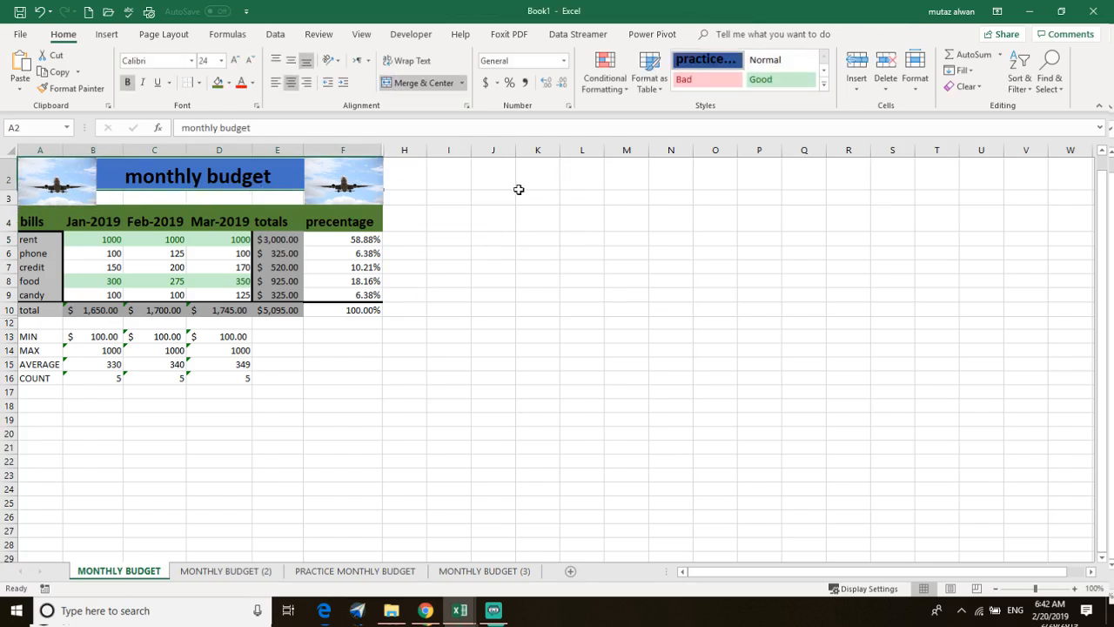
click(480, 188)
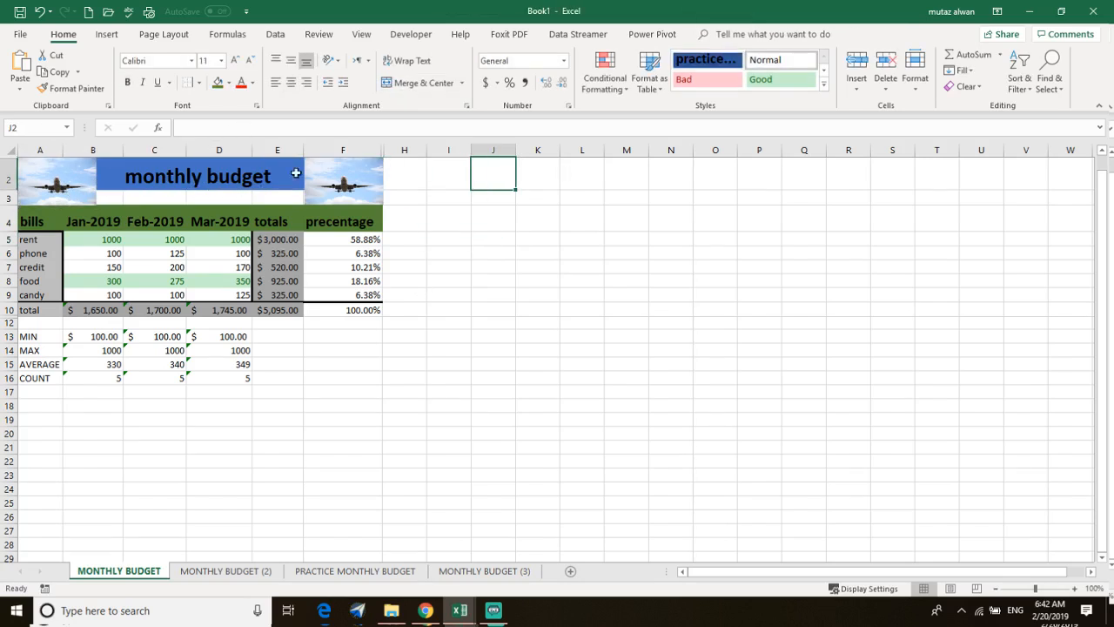
Step: Copy the monthly budget title's formatting onto row 3, starting at cell C3, with Format Painter
click(119, 174)
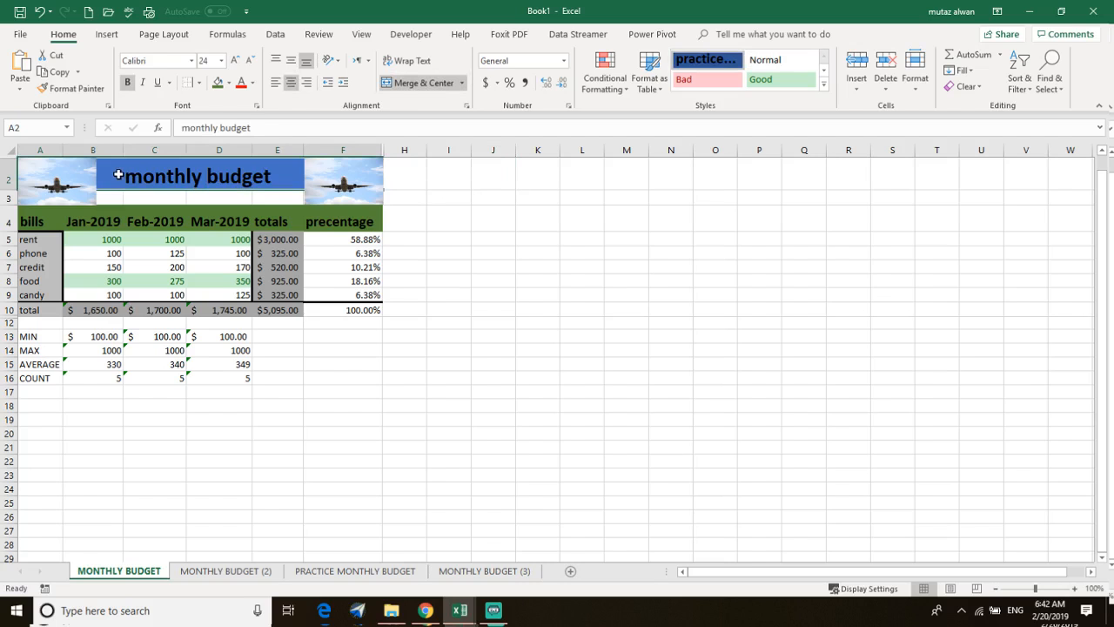
click(59, 89)
click(174, 197)
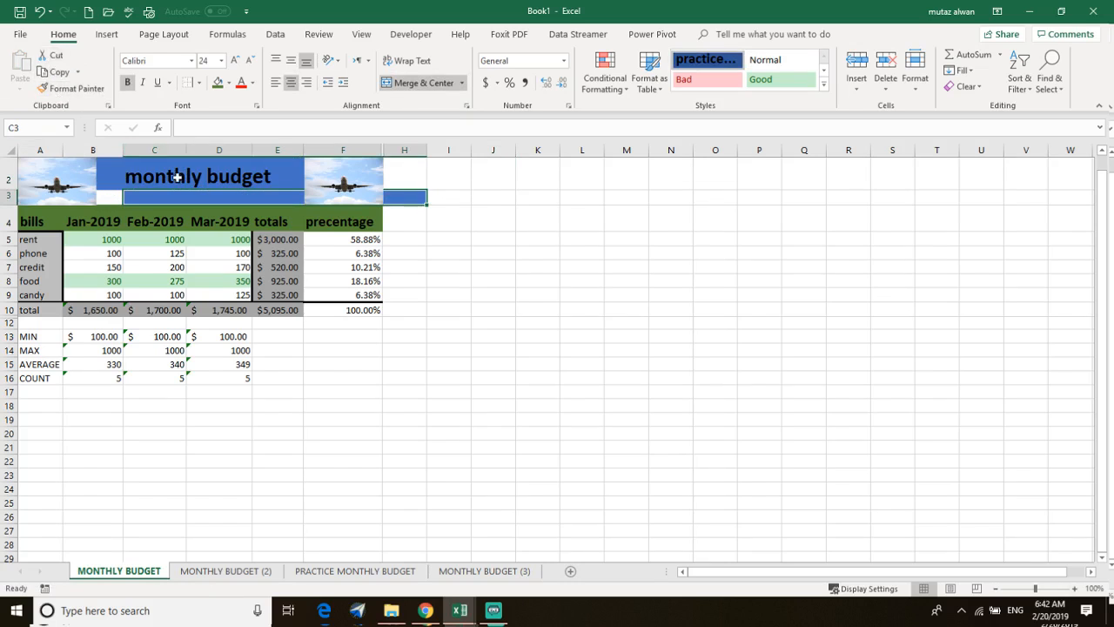
Step: Try to extend the blue banner formatting to cell B3 with Format Painter
drag(156, 199, 119, 193)
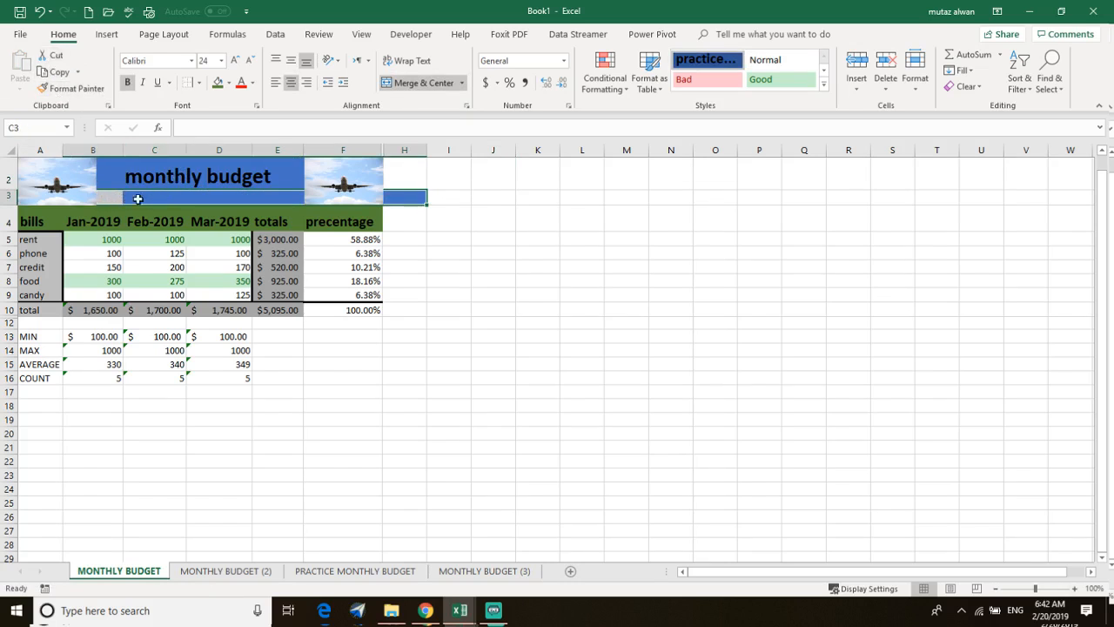
click(59, 89)
click(121, 197)
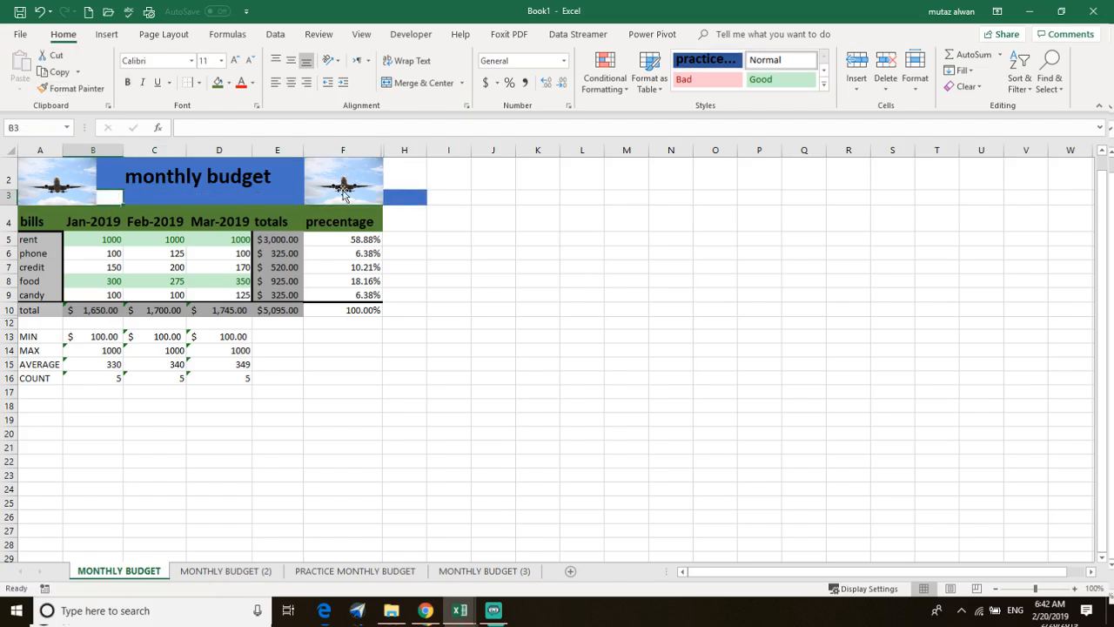
Step: Copy the blue formatting of cell E3 onto cell B3 with Format Painter
click(261, 200)
click(59, 89)
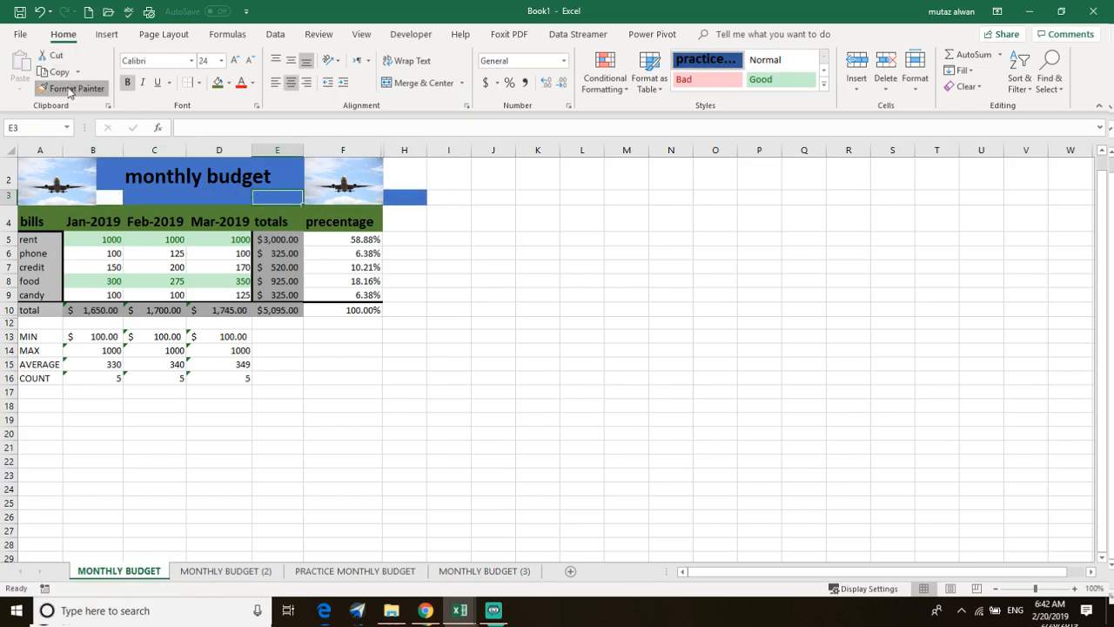
click(106, 195)
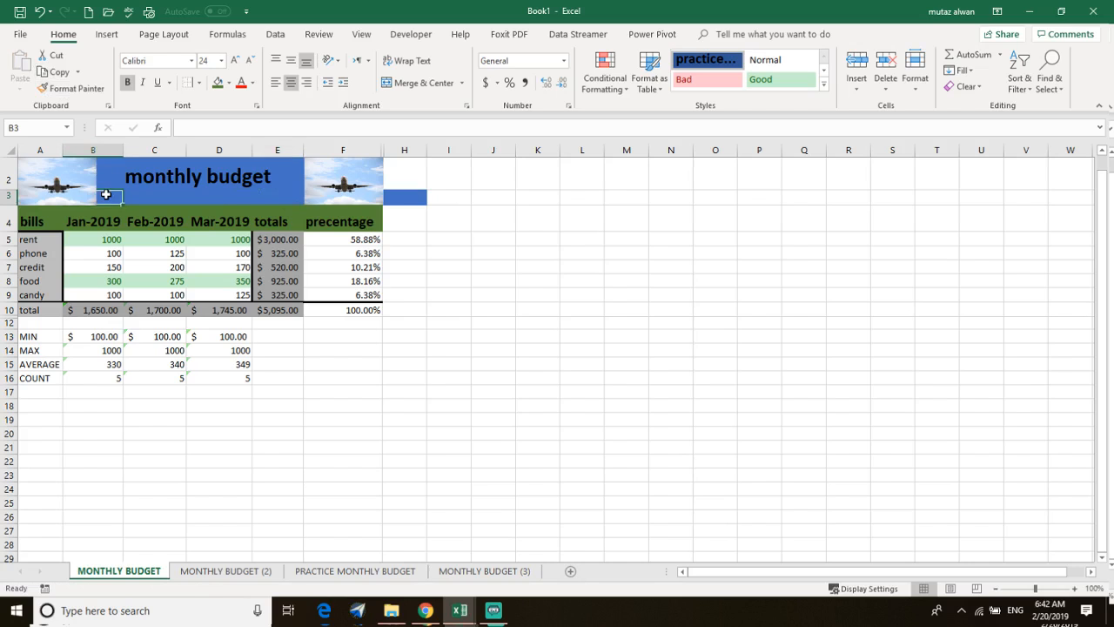
click(165, 198)
click(478, 321)
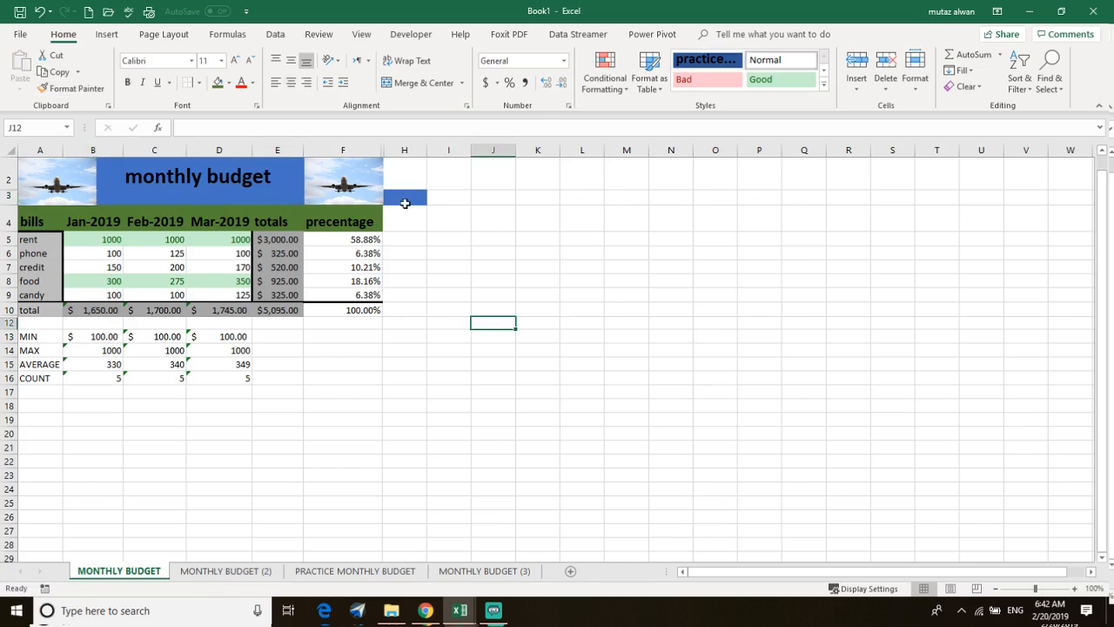
Step: Clear the formats from cell H3 to remove the blue fill beyond the table's edge
click(407, 197)
click(978, 90)
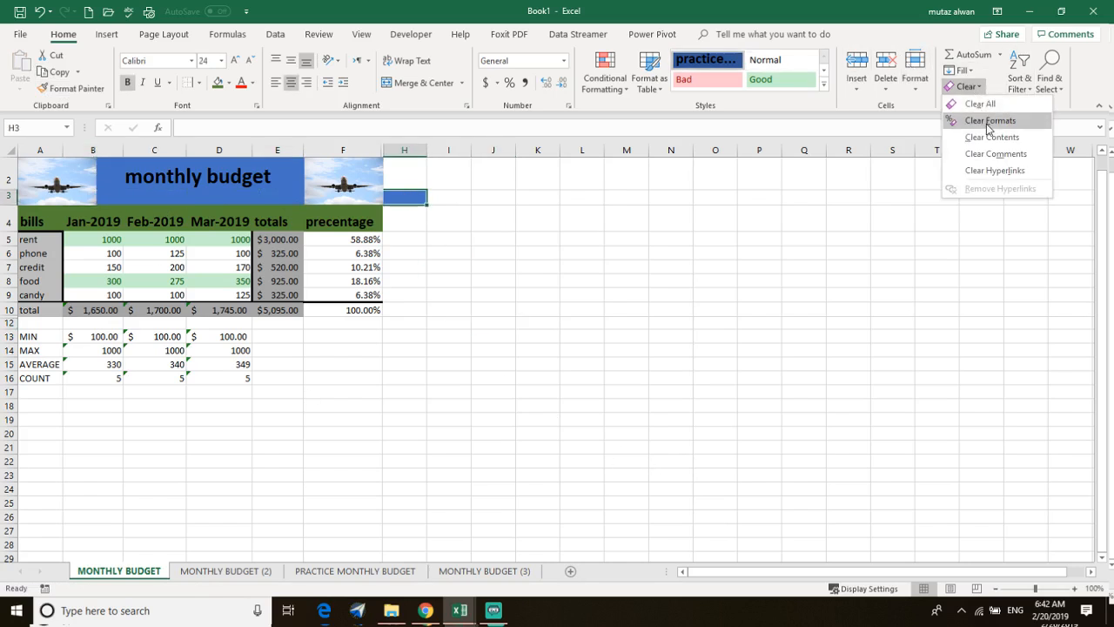
click(990, 120)
click(486, 237)
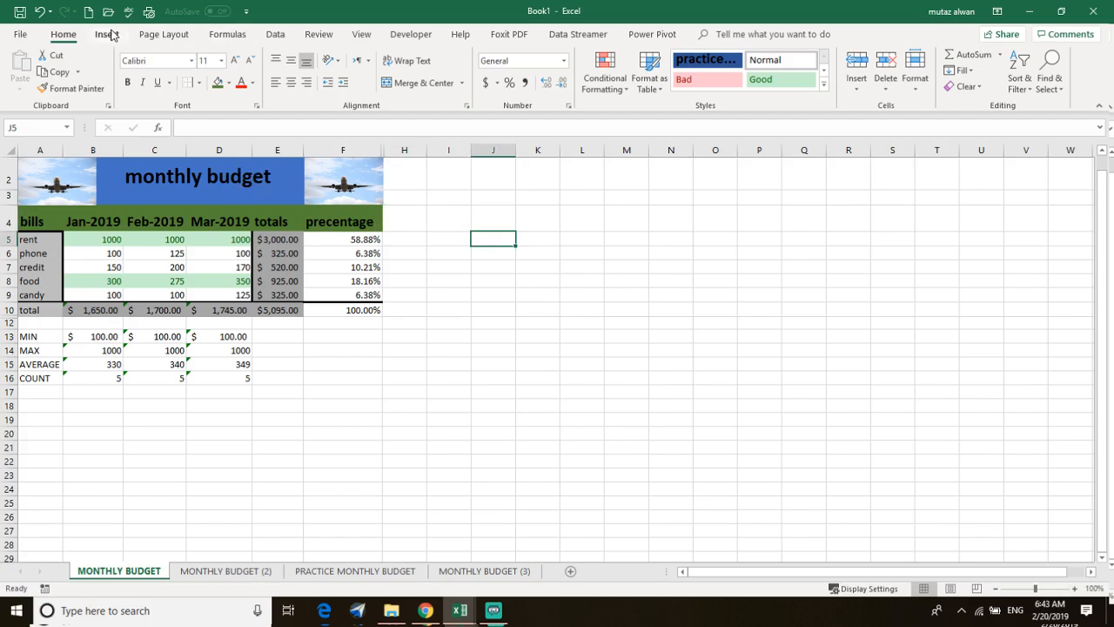
Step: Draw a left-pointing block arrow about 0.22" high and 0.51" wide beside the rent row's percentage, in column H
click(106, 35)
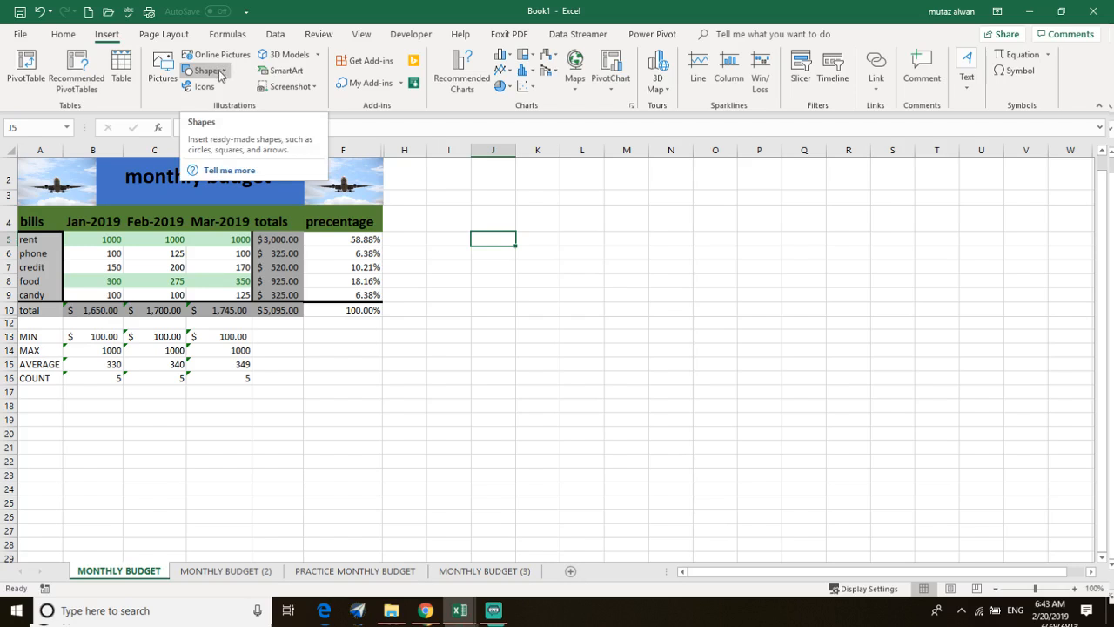
click(219, 74)
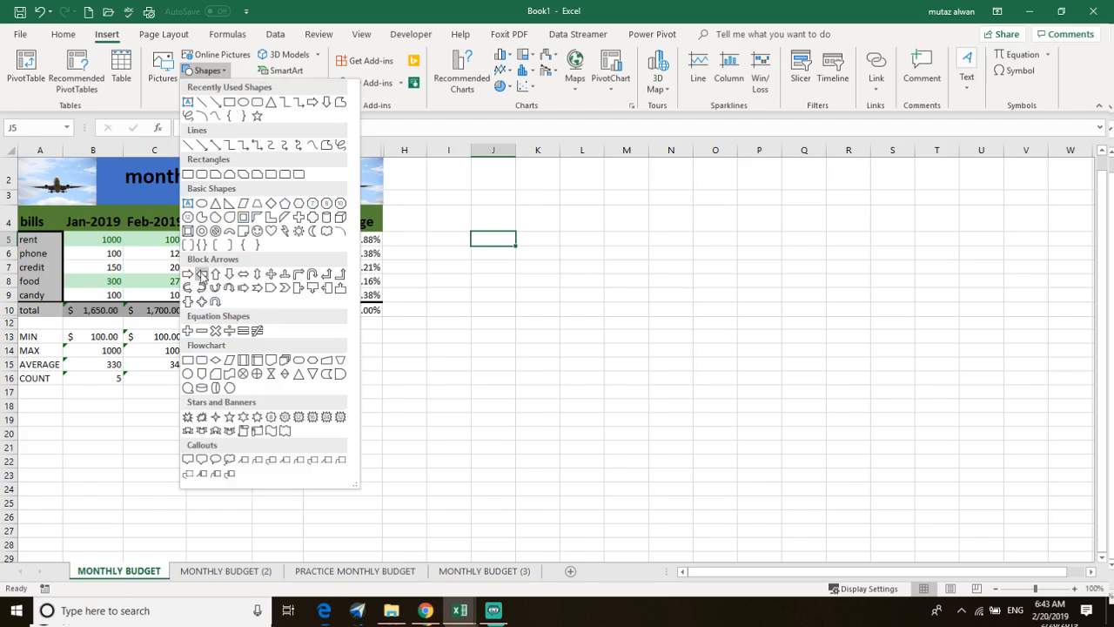
click(216, 274)
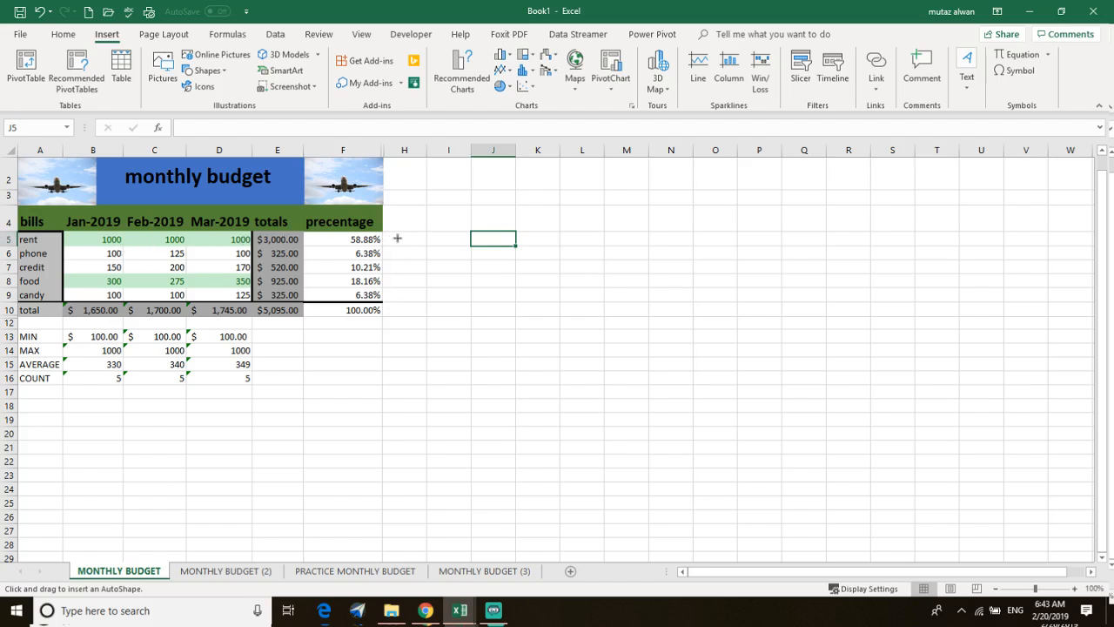
mouse_move(391, 234)
mouse_down()
mouse_move(435, 241)
mouse_move(396, 240)
mouse_up()
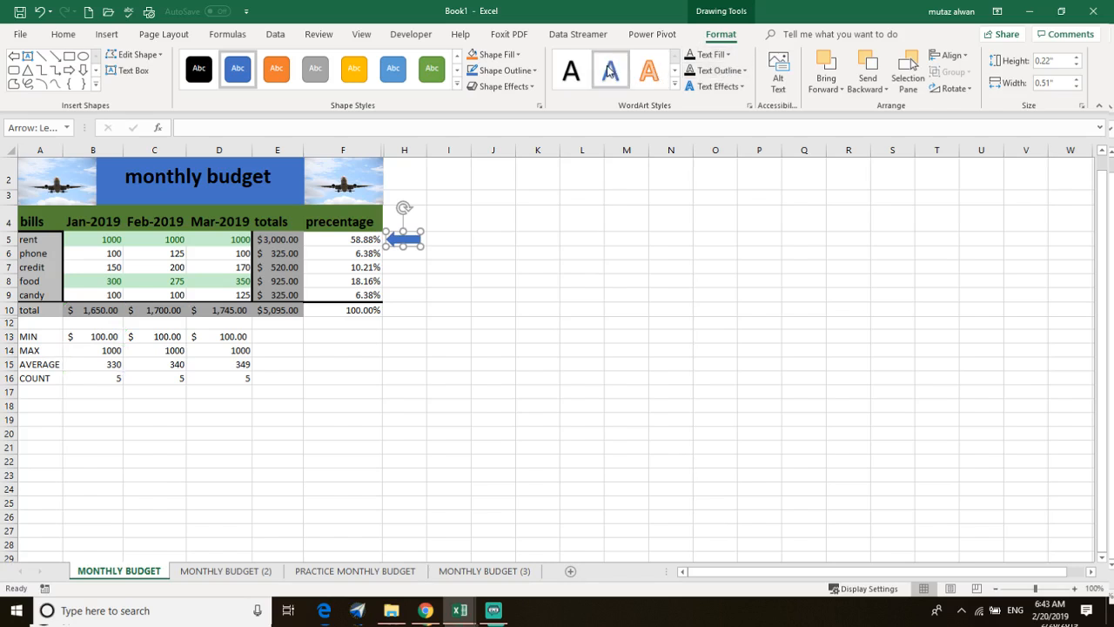
Step: Set the block arrow's text fill to dark red and its shape fill to red
click(707, 56)
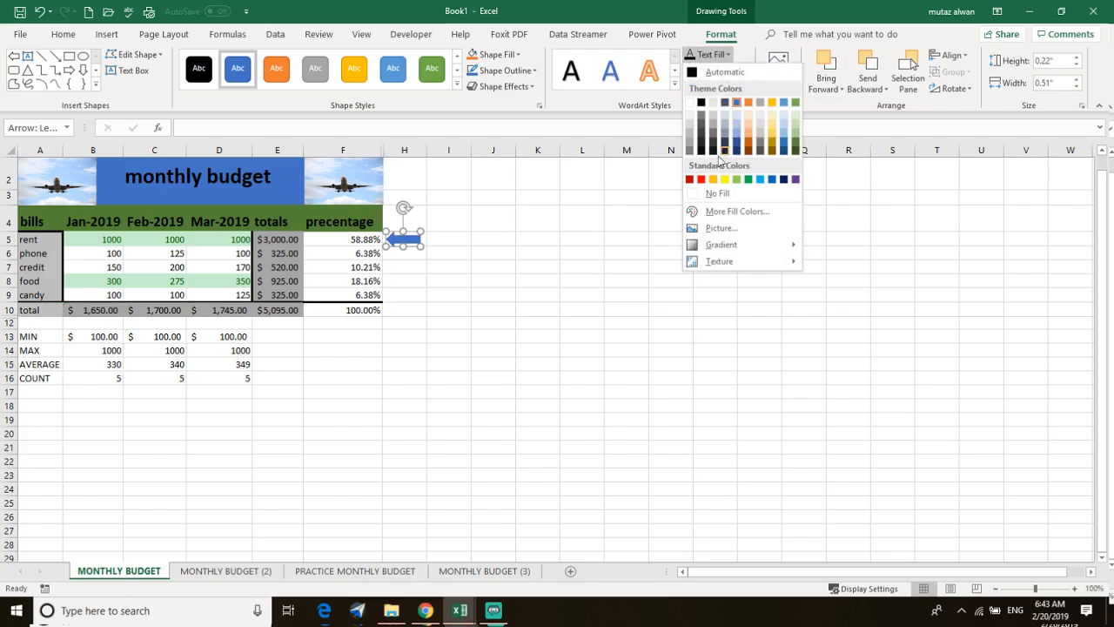
click(690, 180)
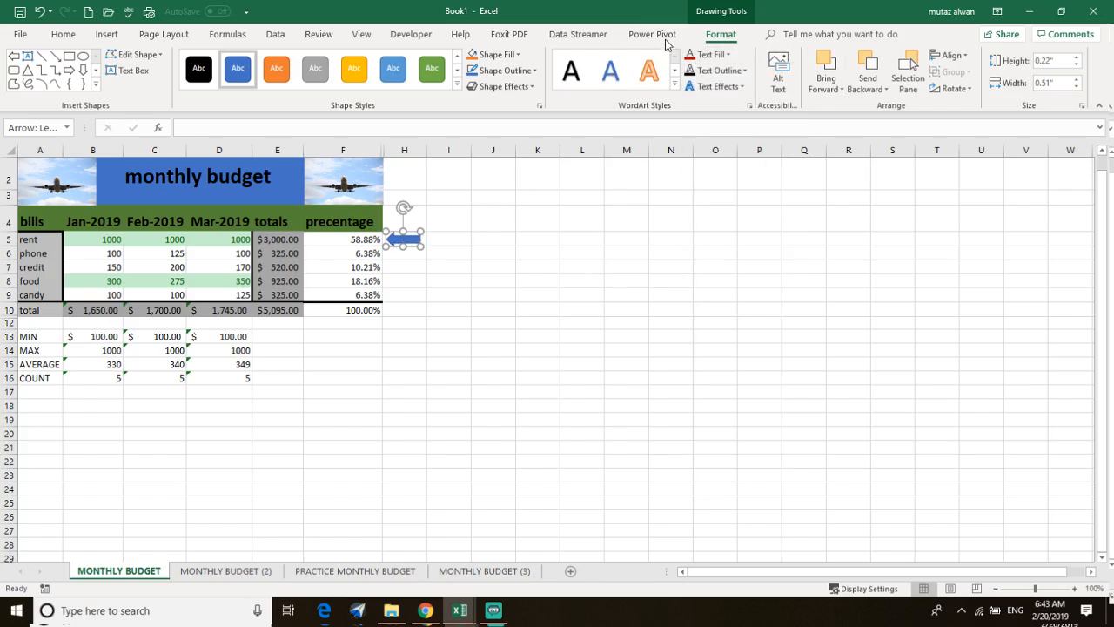
click(519, 55)
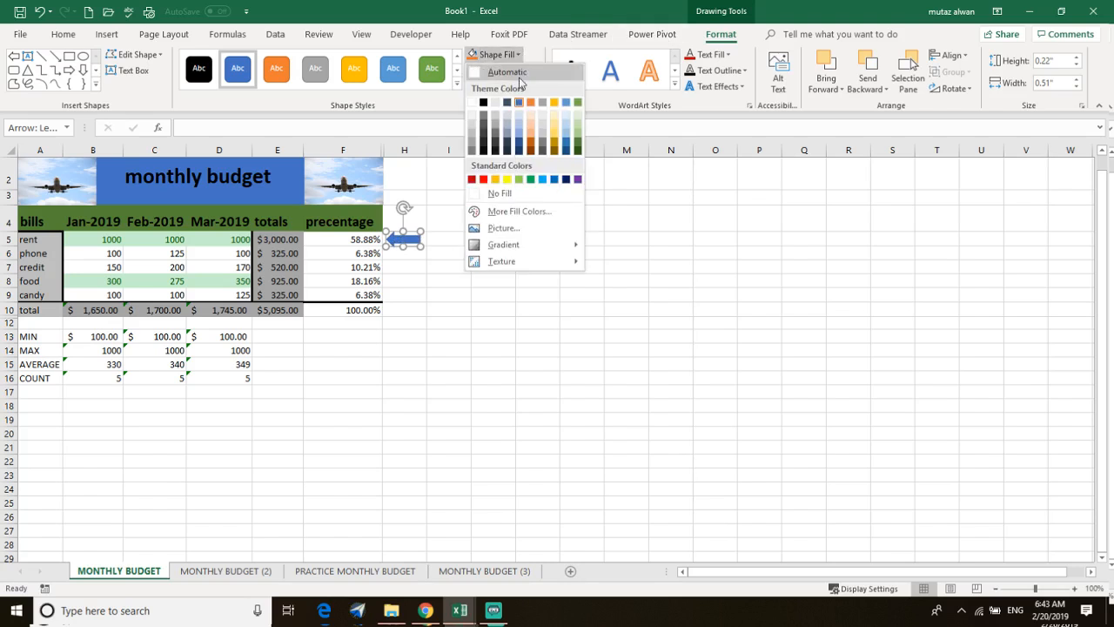
click(478, 180)
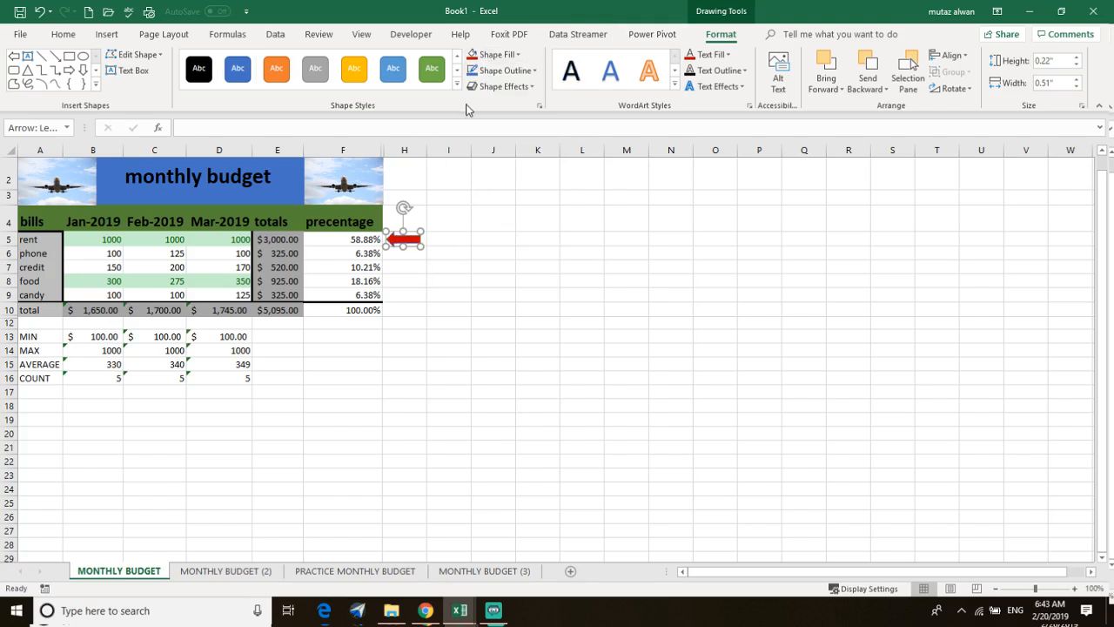
Step: Set the red arrow's outline weight to 2¼ pt
click(533, 75)
mouse_move(509, 247)
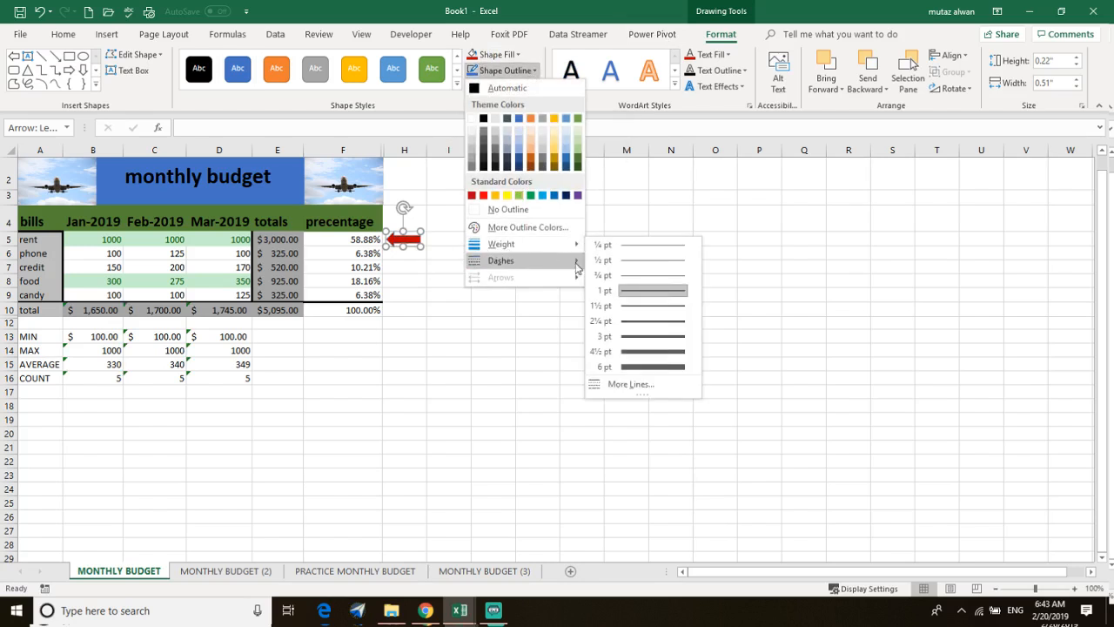
click(658, 322)
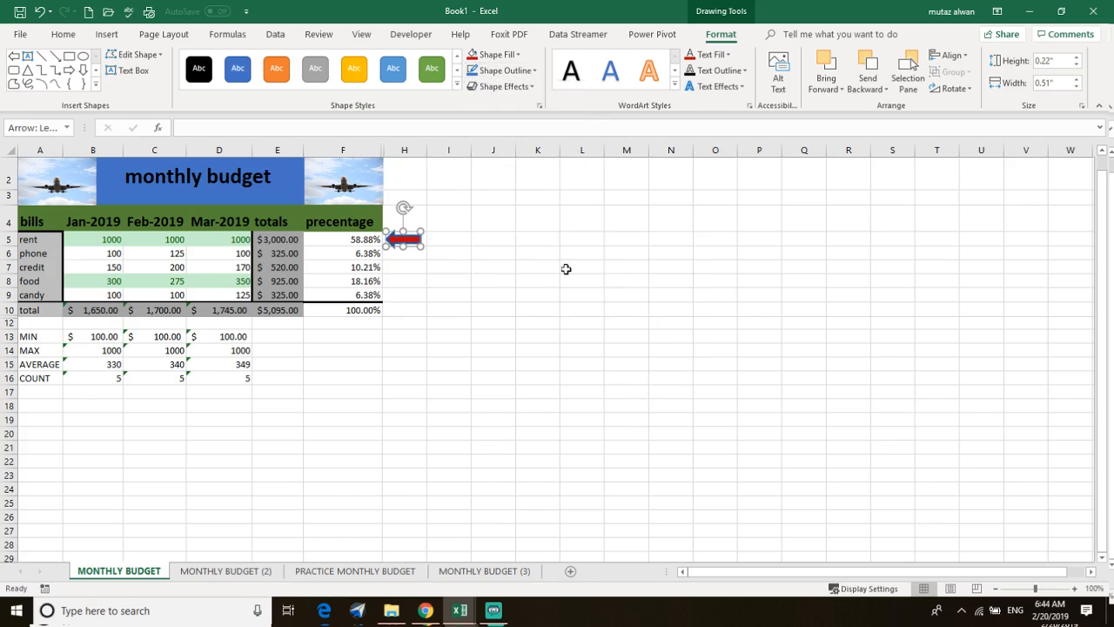
Step: Apply the first Parallel 3-D rotation preset of the second row to the arrow and enlarge it to about 0.57" by 1.17"
click(530, 87)
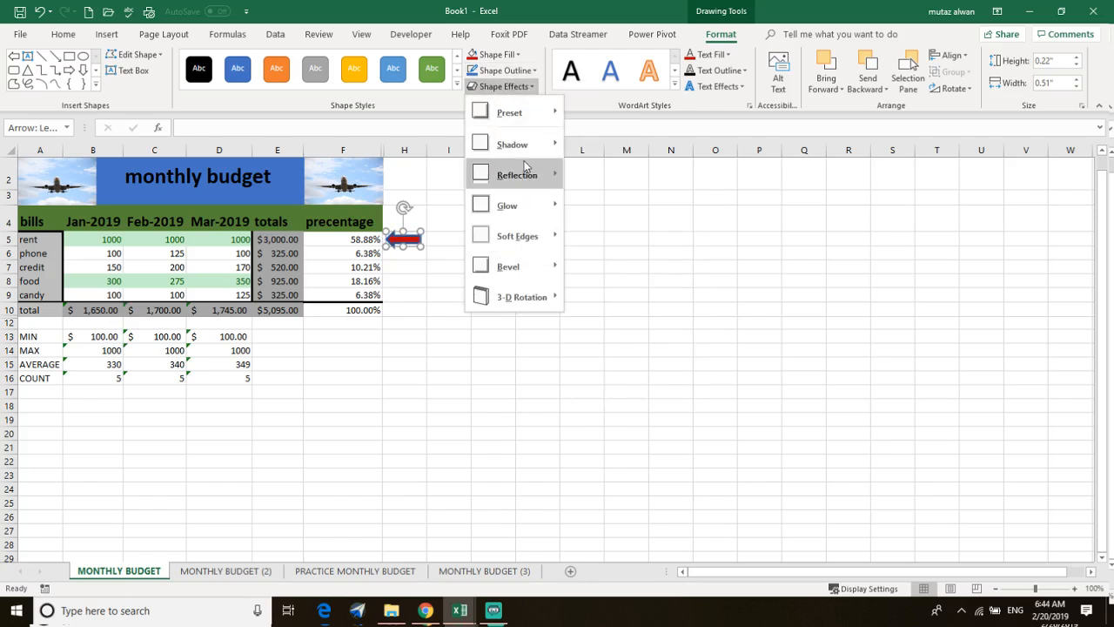
mouse_move(530, 297)
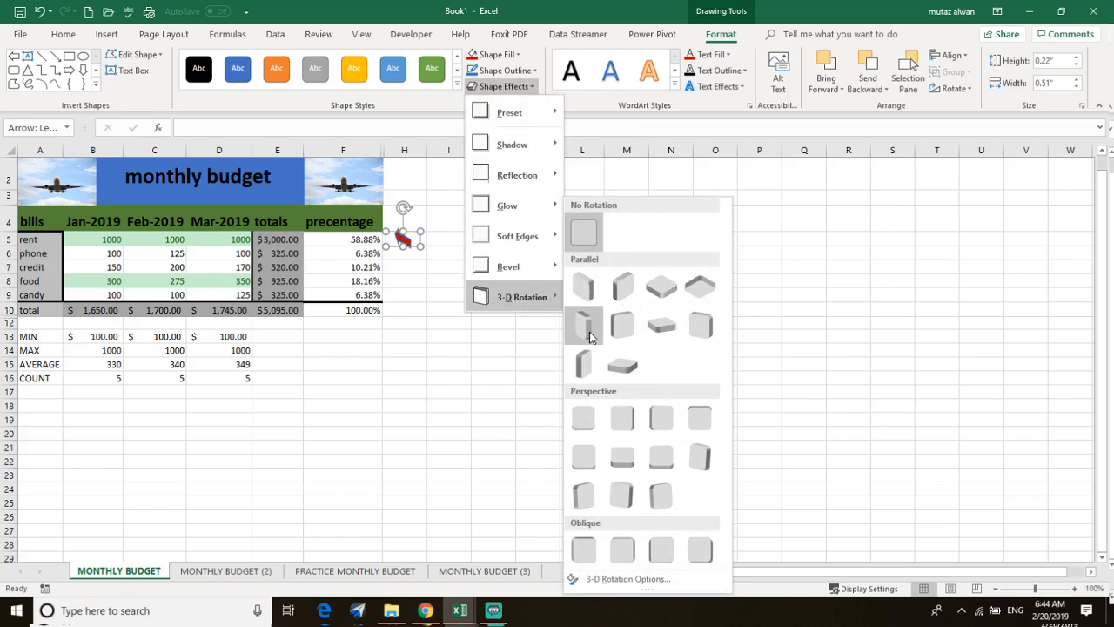
click(588, 326)
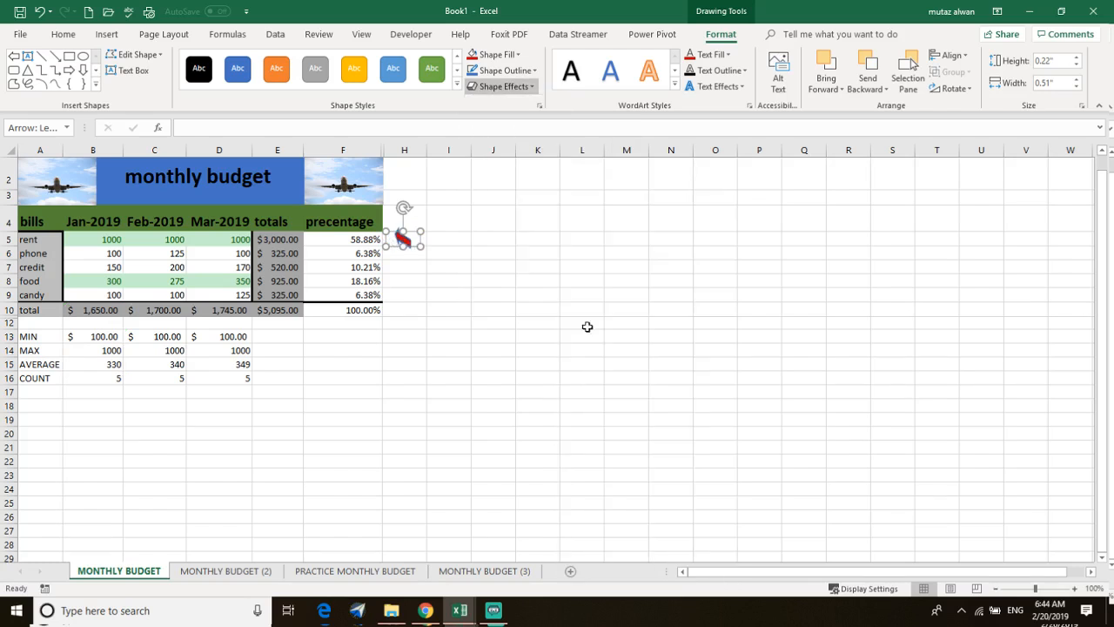
drag(422, 250, 400, 250)
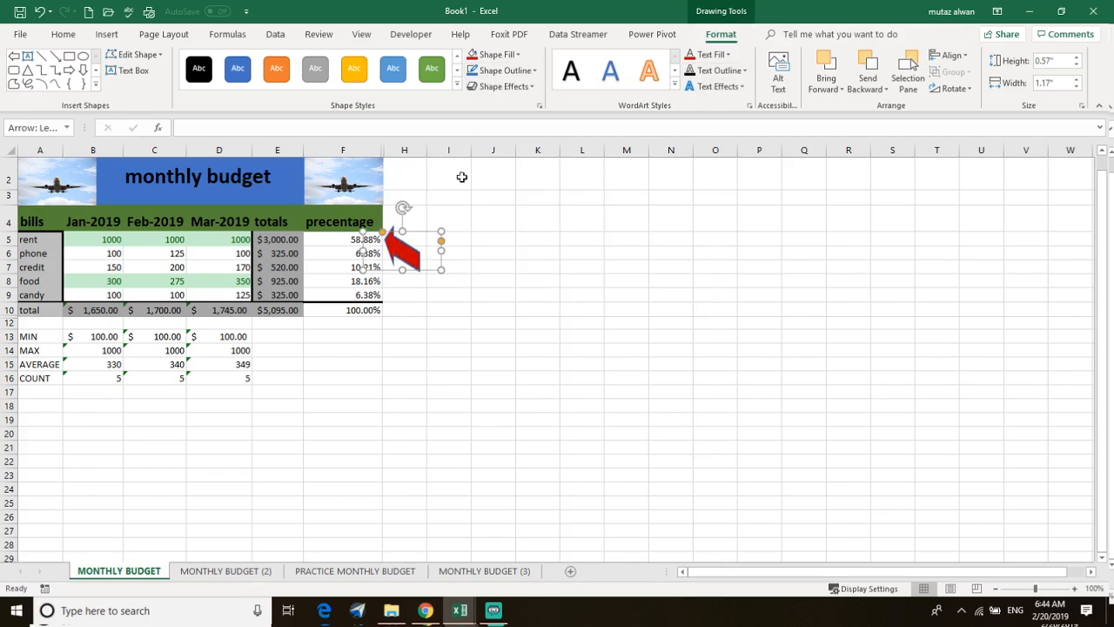
Step: Change the arrow's outline color to yellow and deselect the shape
click(533, 73)
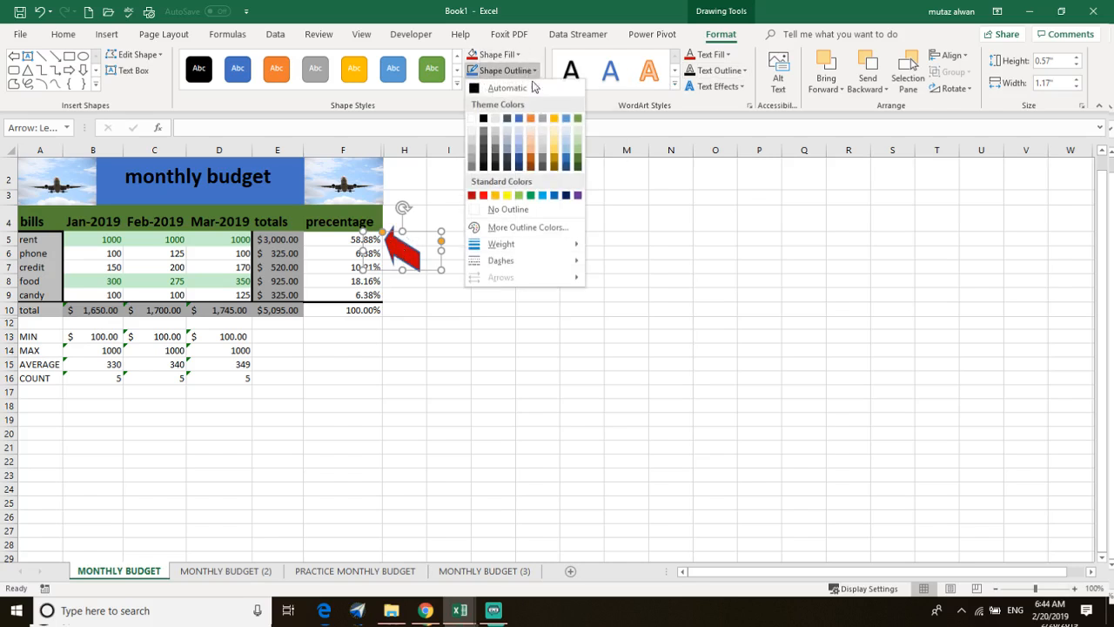
click(507, 197)
click(425, 218)
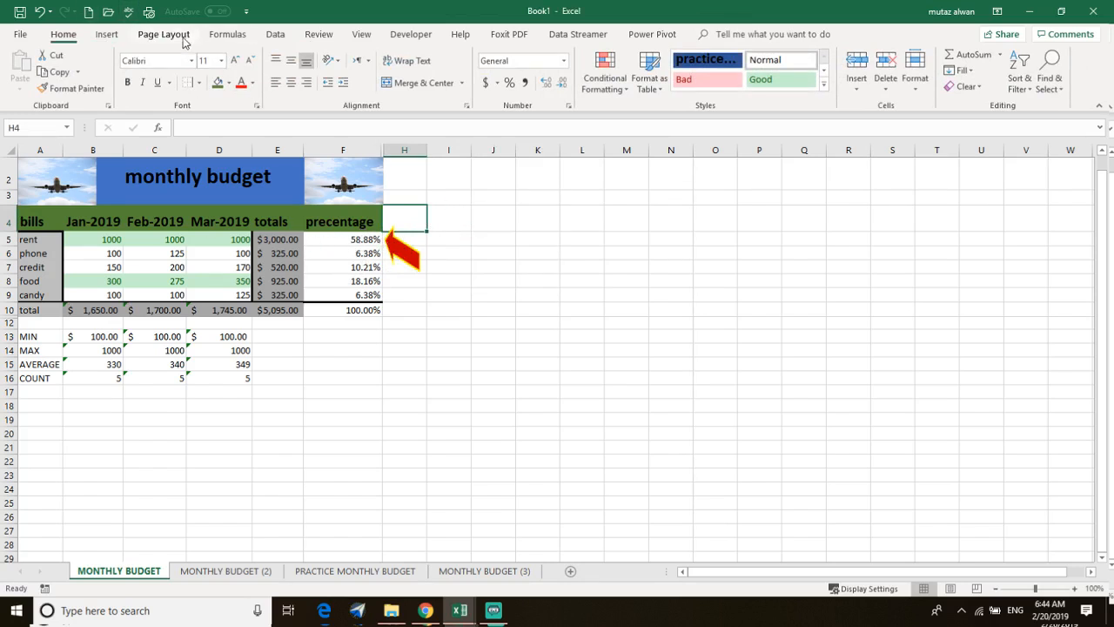
click(108, 35)
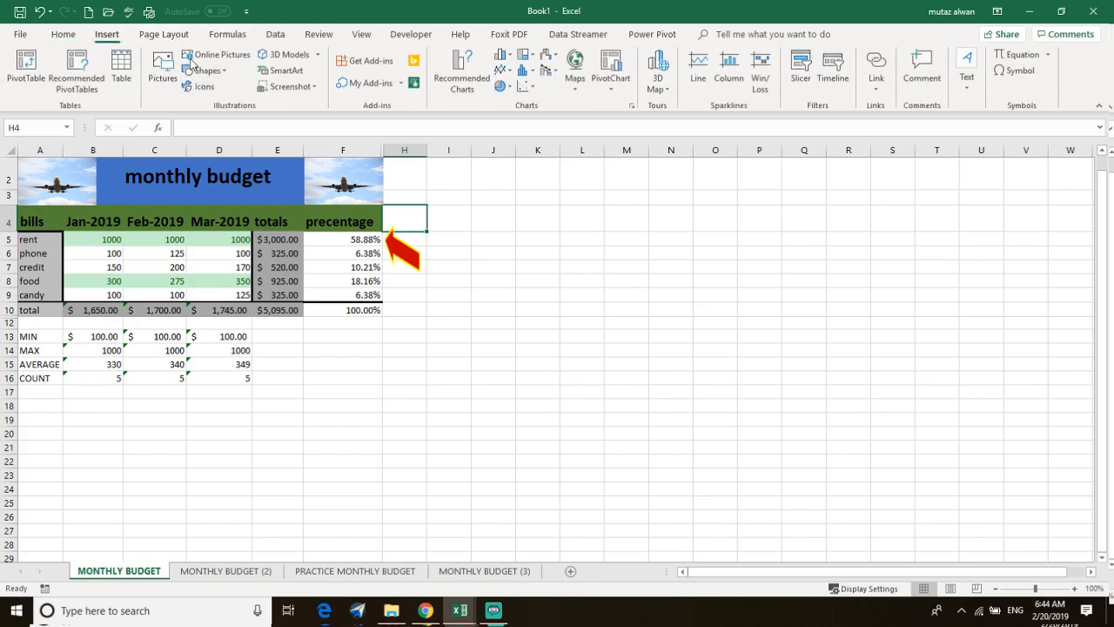
click(221, 77)
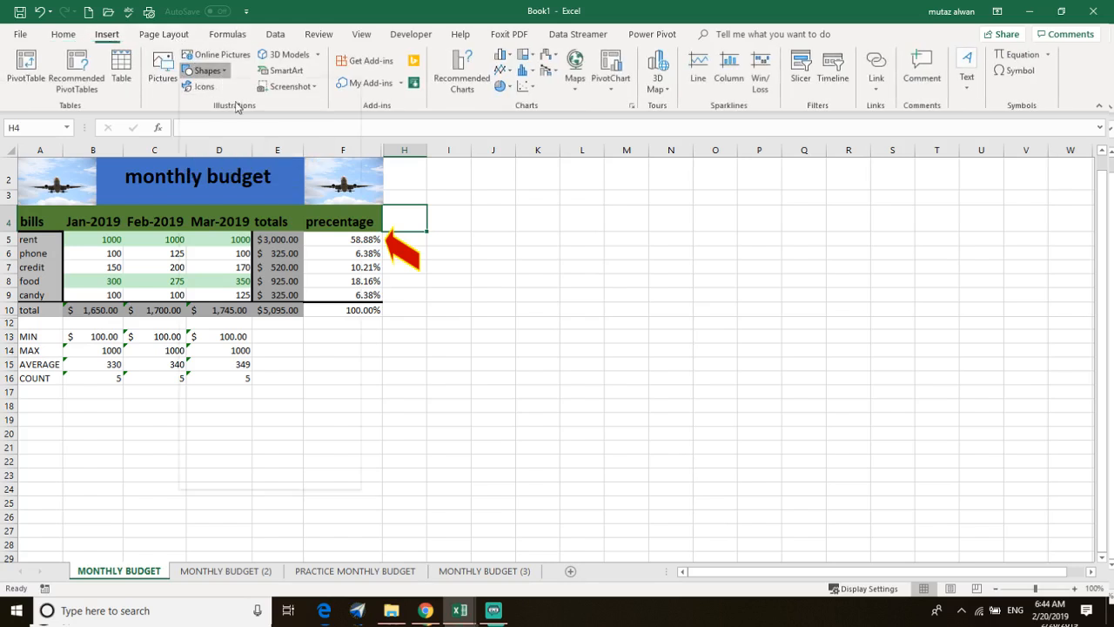
click(162, 87)
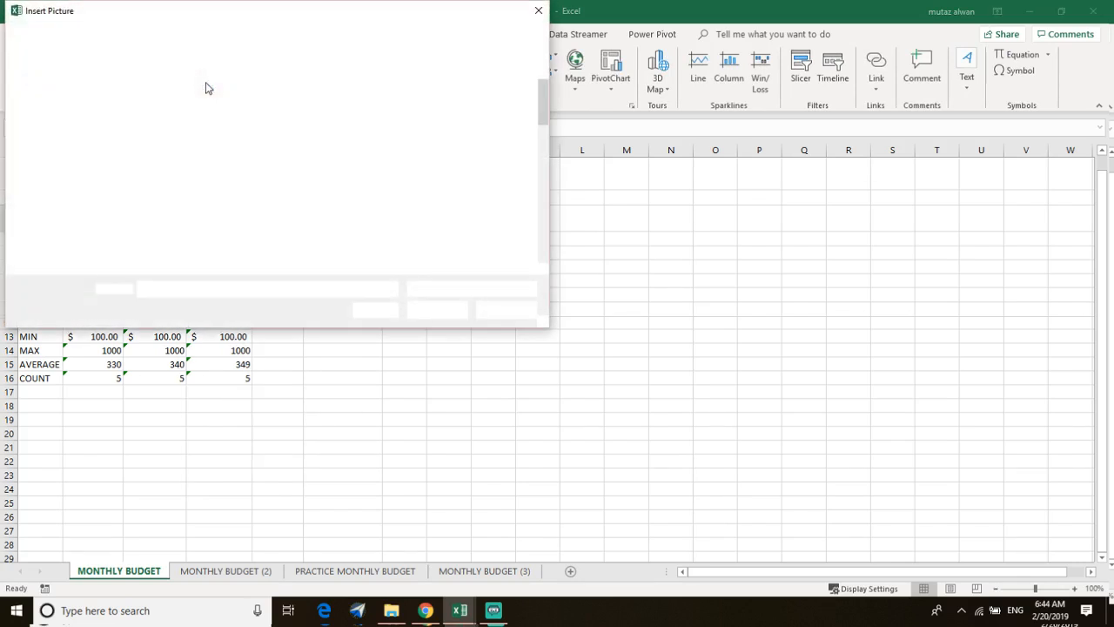
click(538, 10)
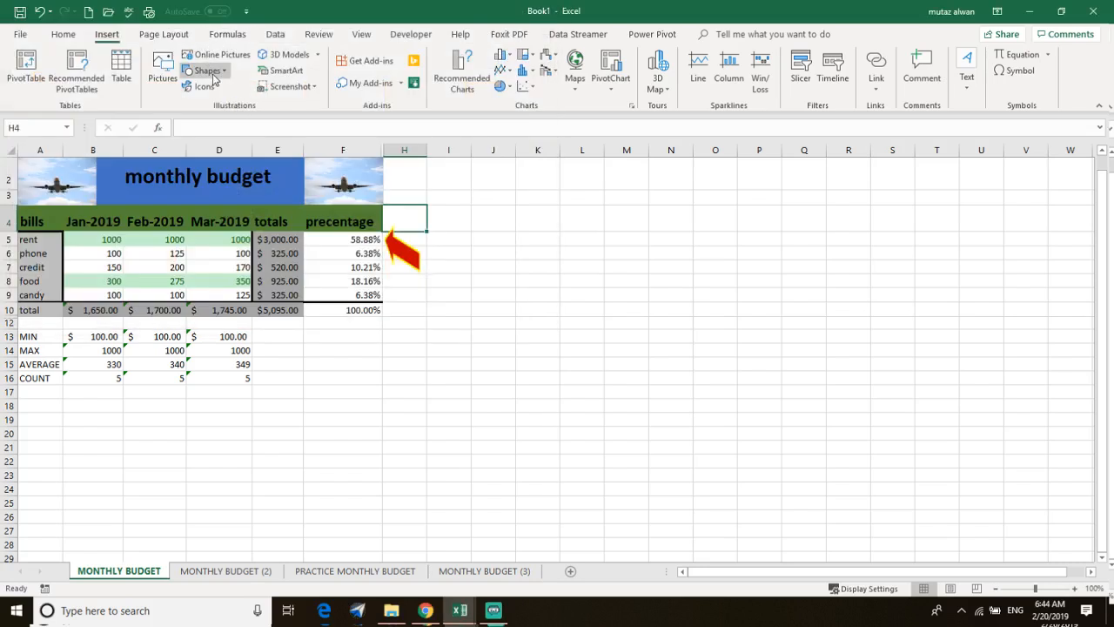
Step: Draw a flowchart off-page connector about 1.52" high and 0.76" wide over the totals column, starting at row 5
click(213, 73)
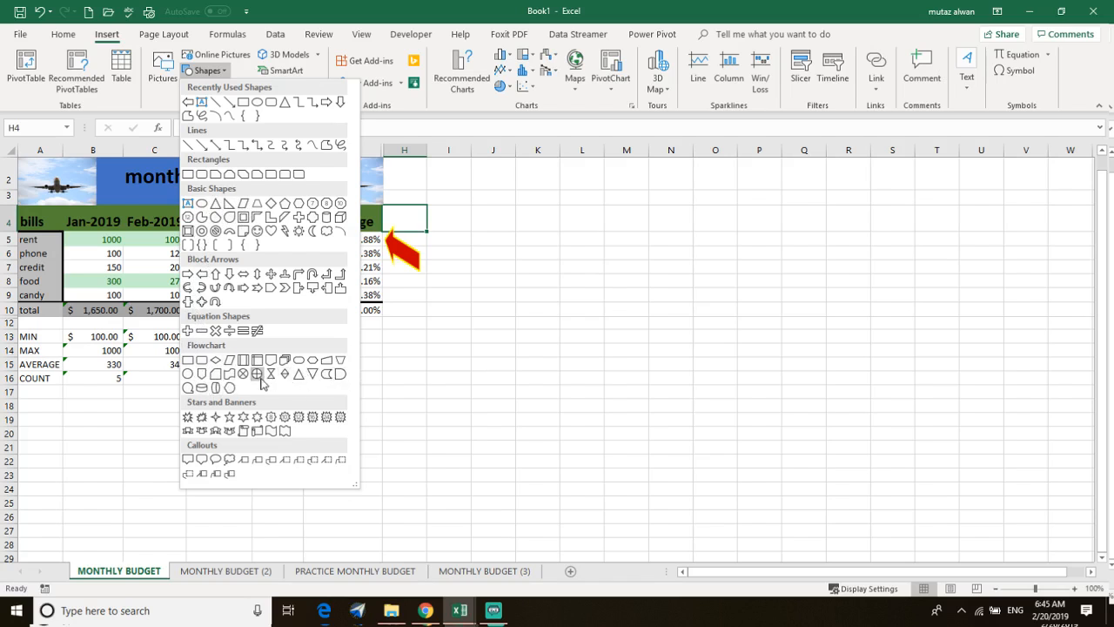
key(Escape)
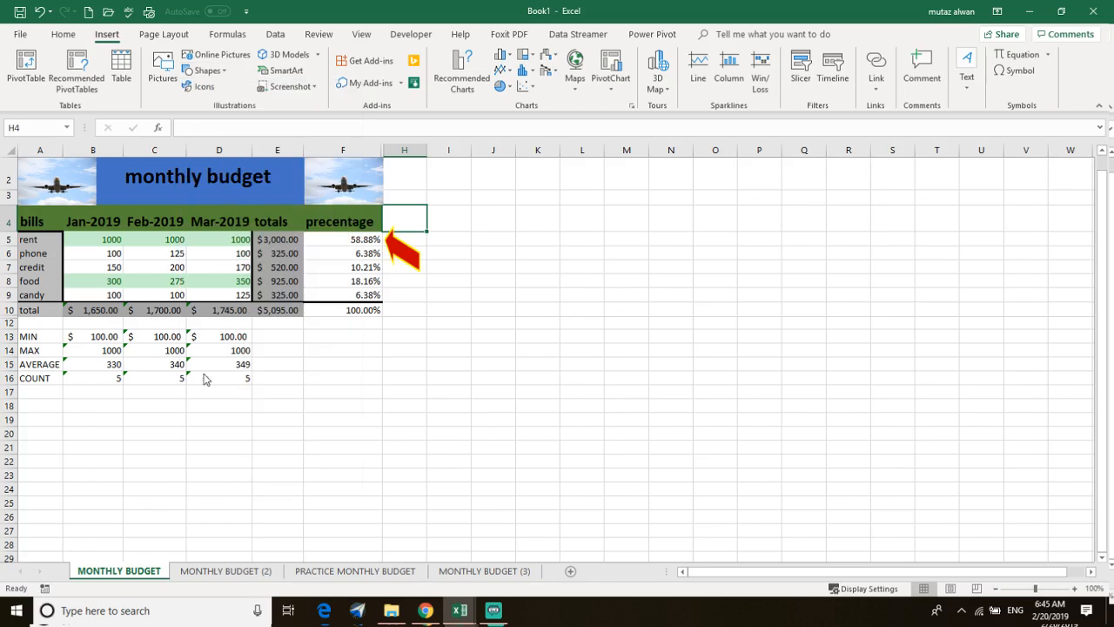
drag(254, 231, 304, 332)
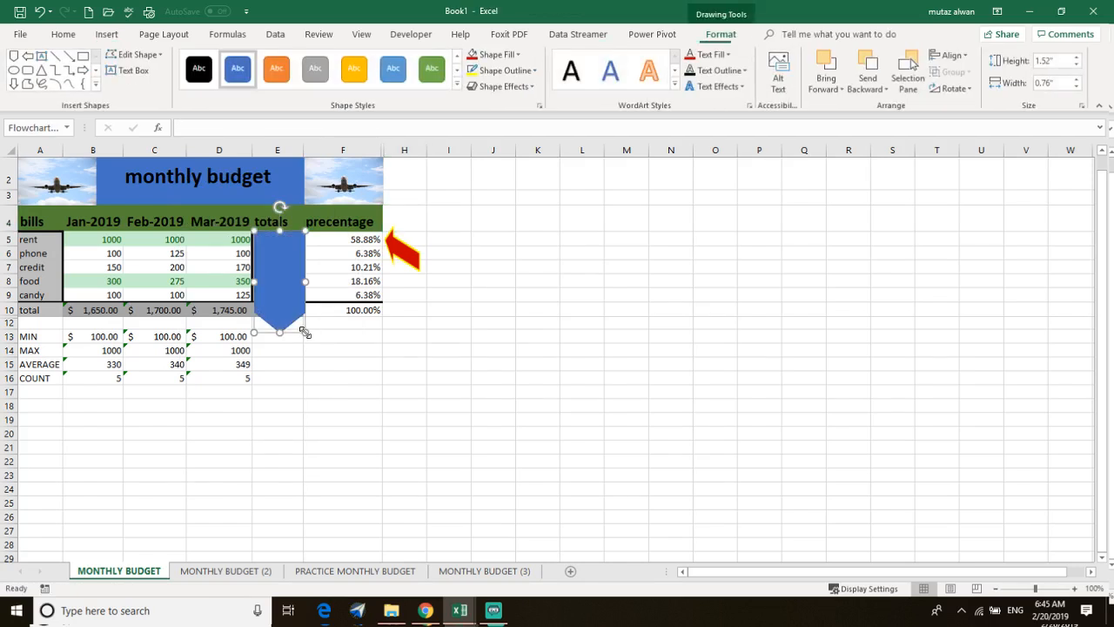
Step: Shorten the connector shape over the totals column to about 1.2" high, keeping it pointing down from row 5
drag(278, 206, 280, 298)
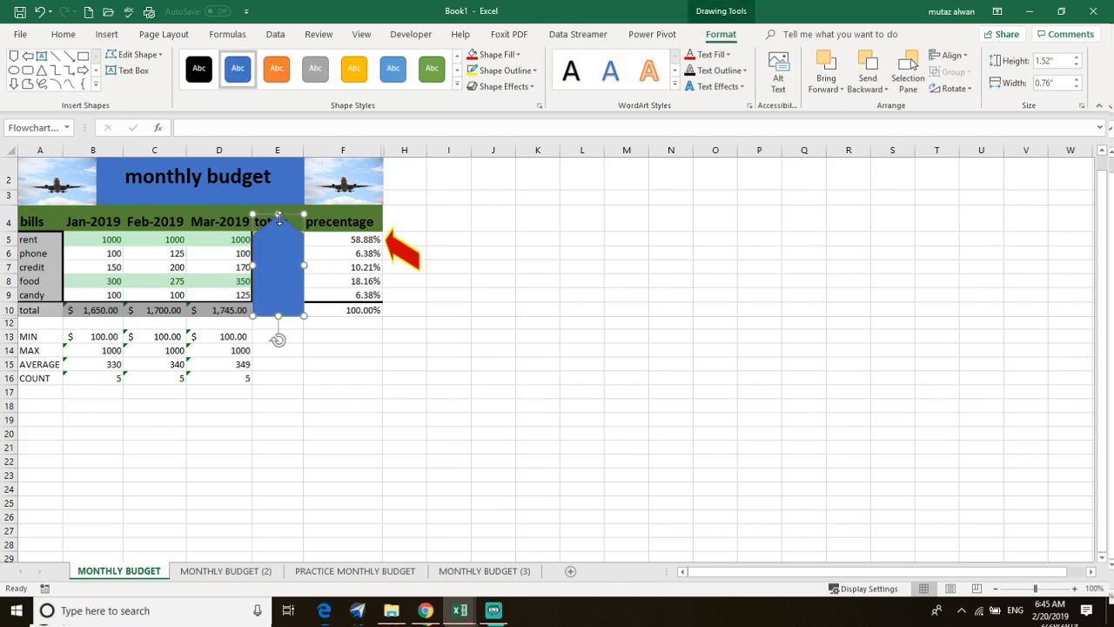
drag(277, 219, 278, 235)
drag(278, 340, 278, 259)
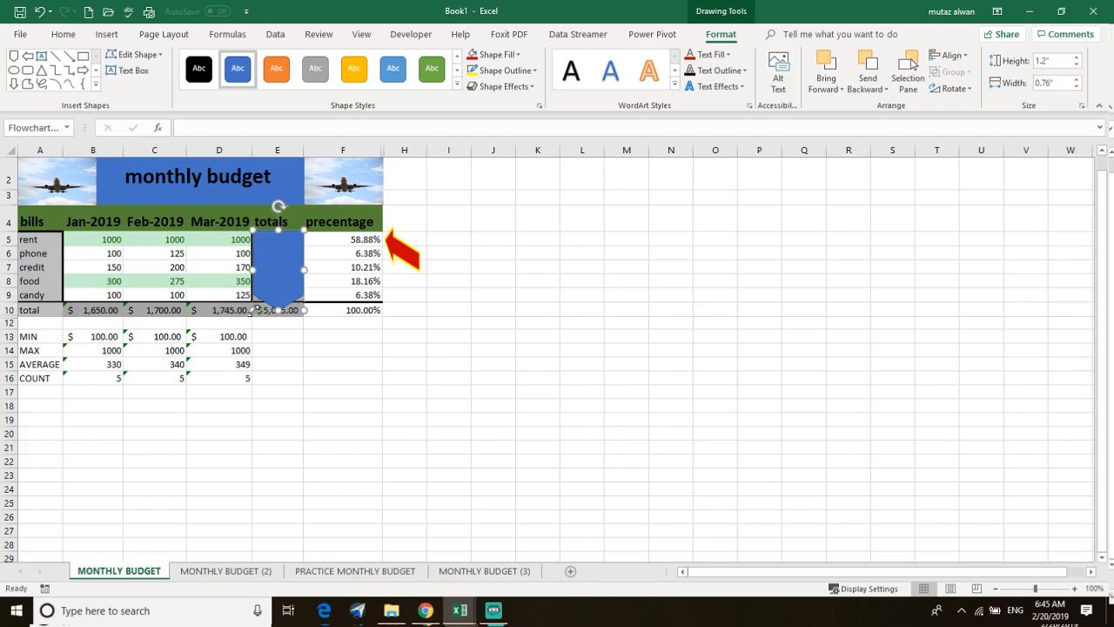
drag(278, 206, 278, 206)
Step: Remove the connector shape's fill and give it a red outline
click(501, 54)
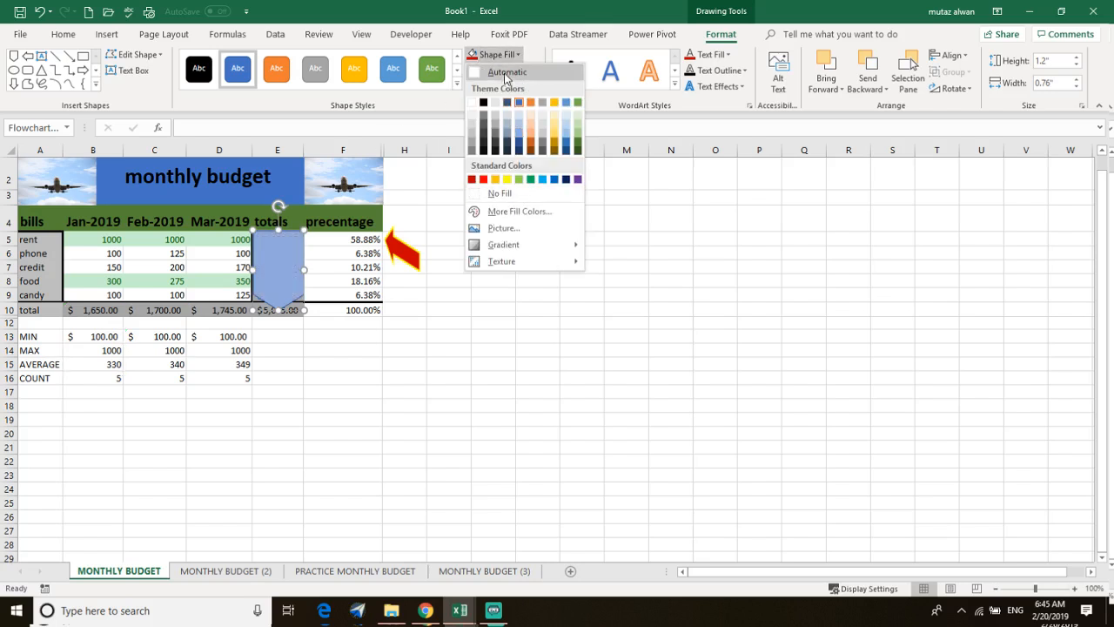
click(525, 191)
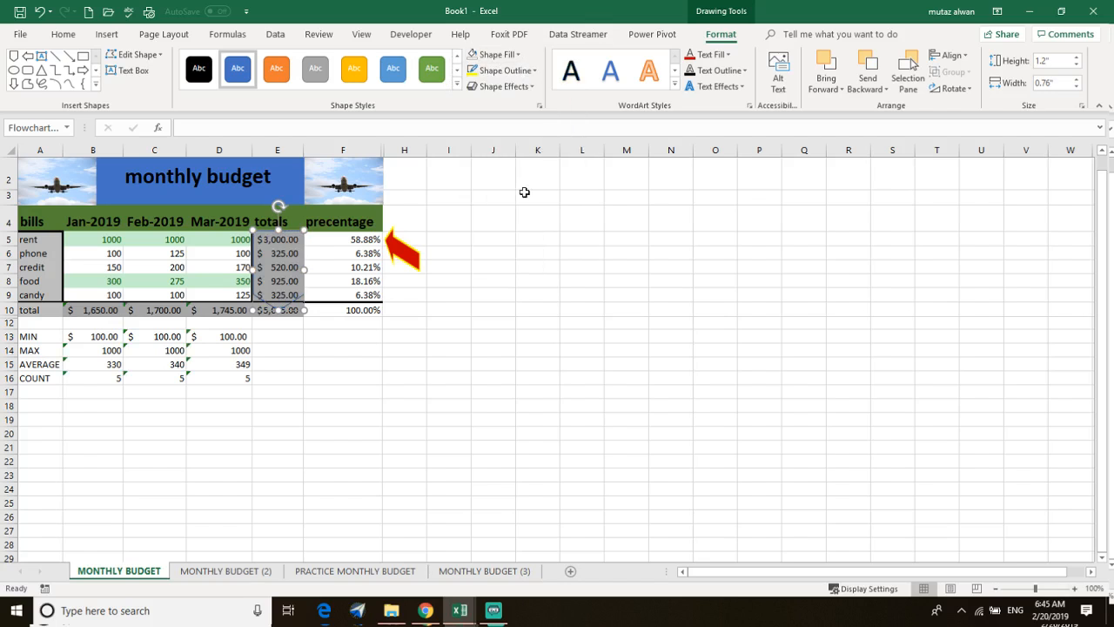
click(537, 70)
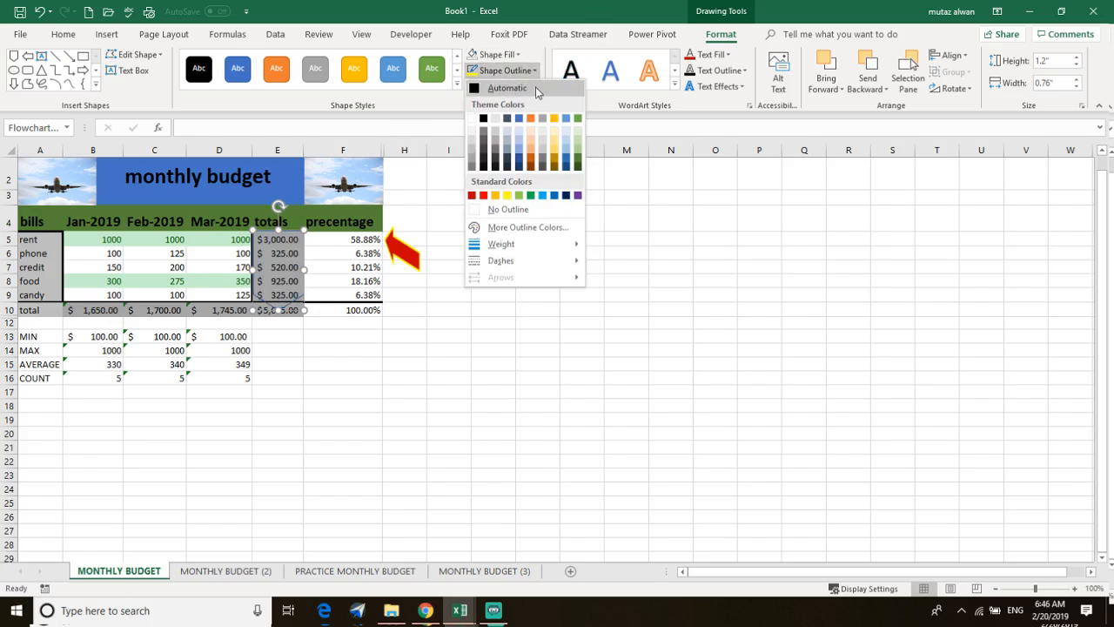
click(484, 195)
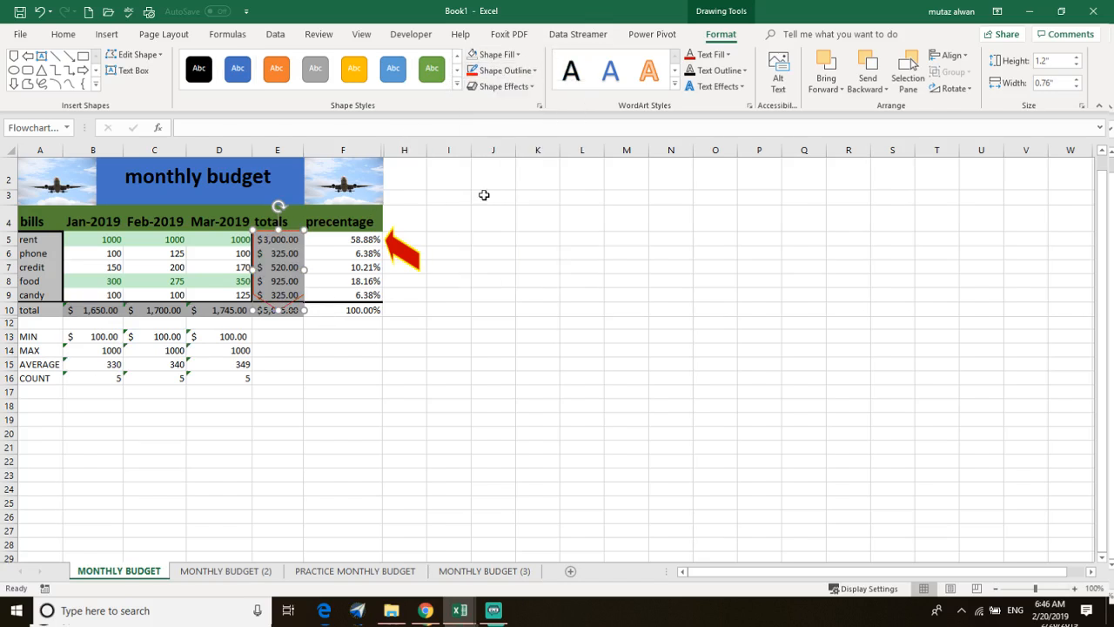
Step: Set the connector shape's outline weight to 4½ pt and deselect it
click(514, 70)
mouse_move(531, 261)
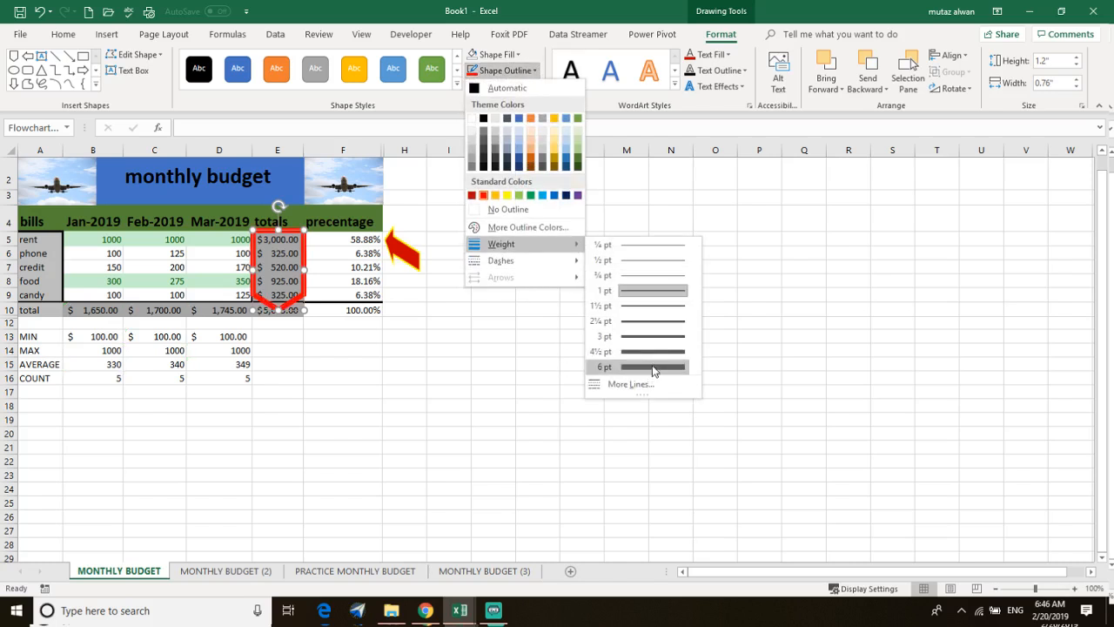
click(658, 352)
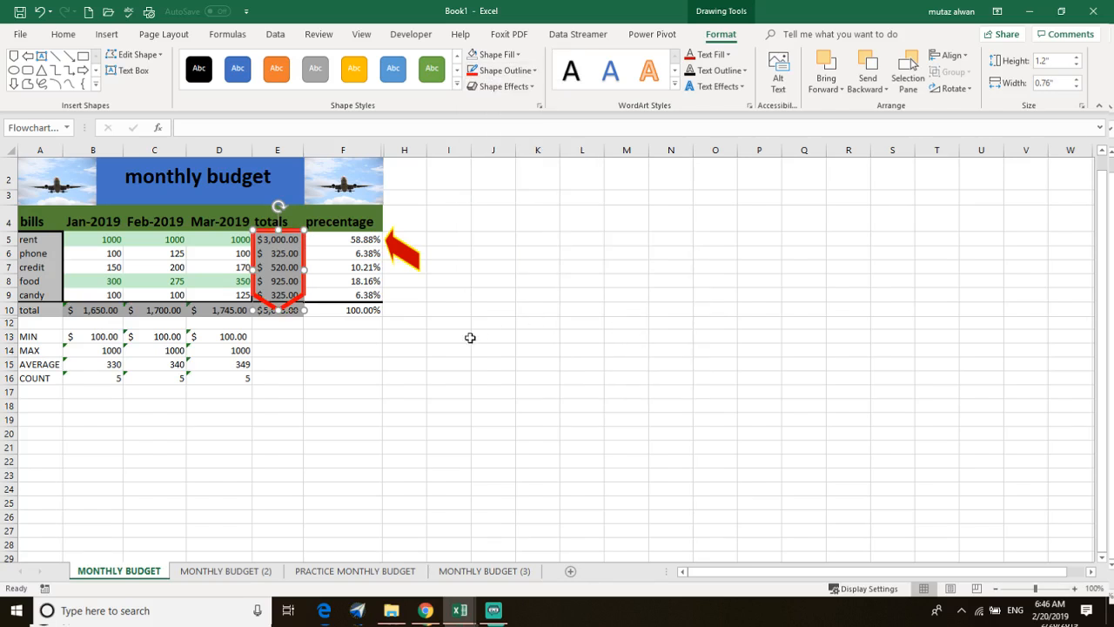
click(342, 363)
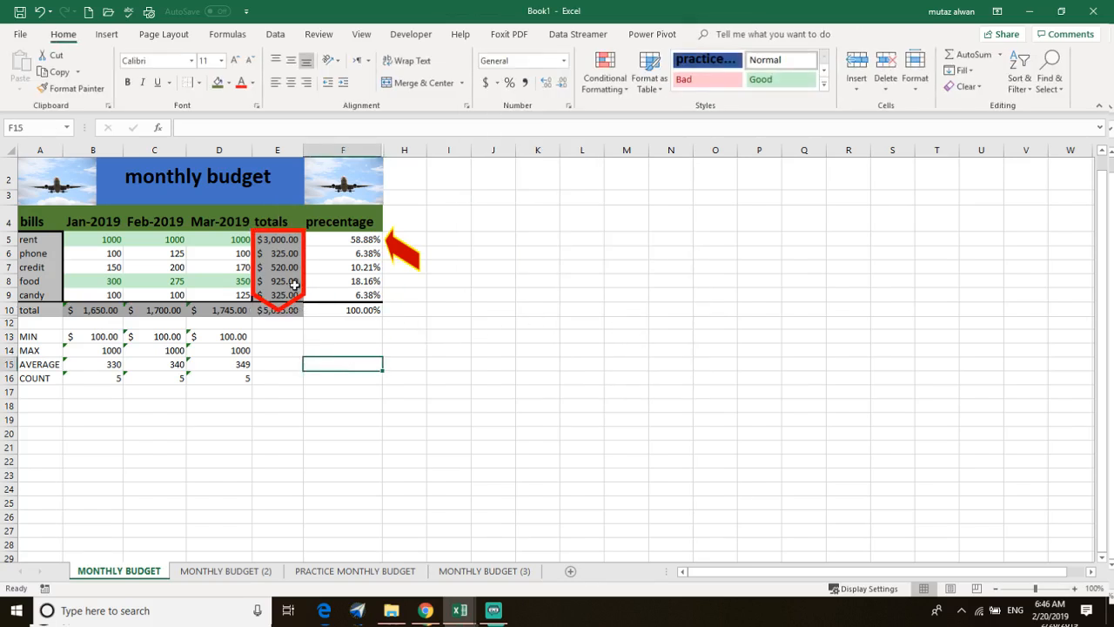
Step: Reduce the red-outlined connector's height to about 1.09" so its point ends above the grand total in row 10
click(279, 305)
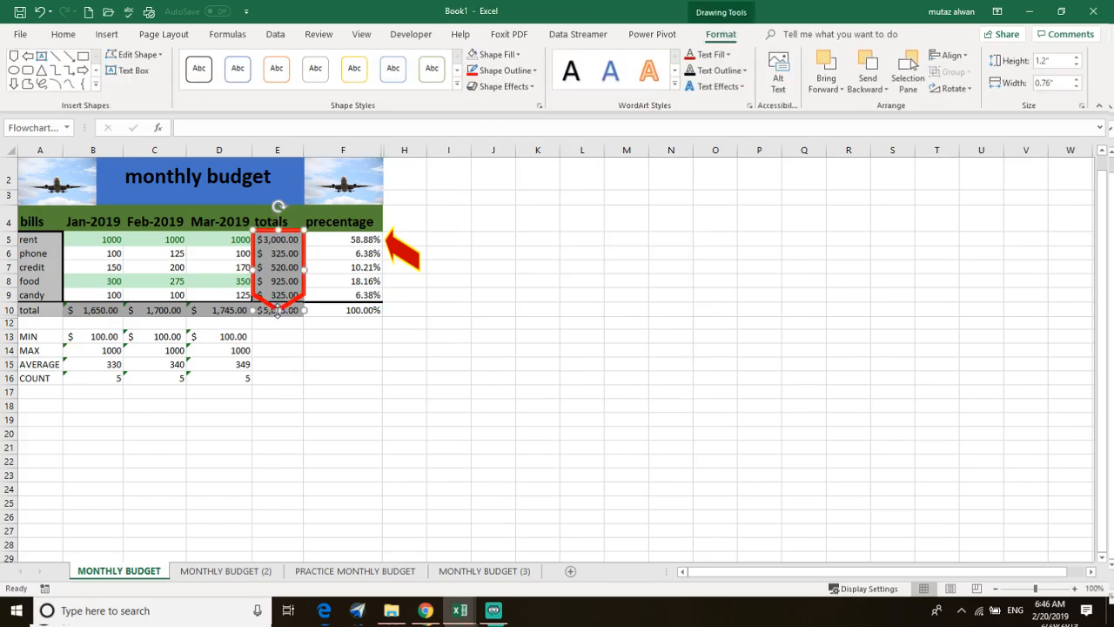
drag(278, 304, 279, 302)
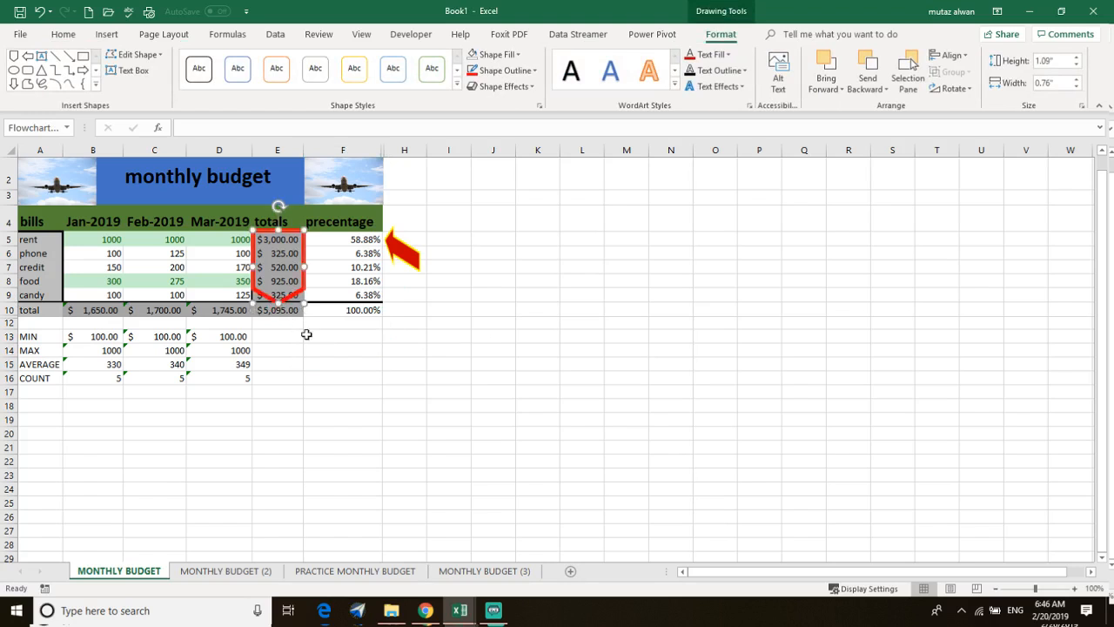
click(505, 70)
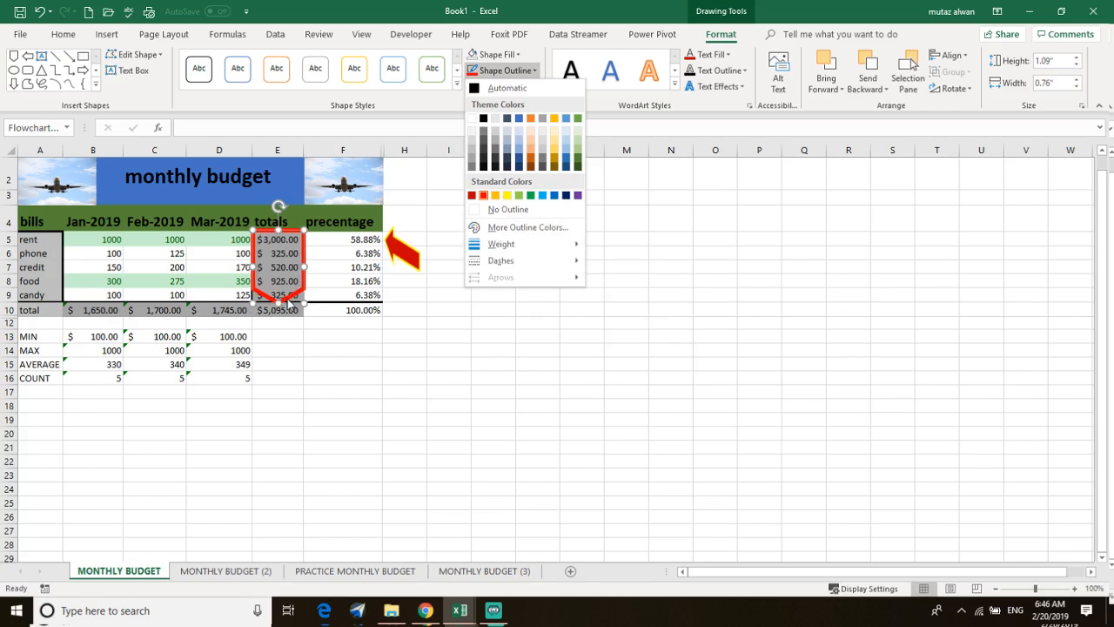
click(438, 121)
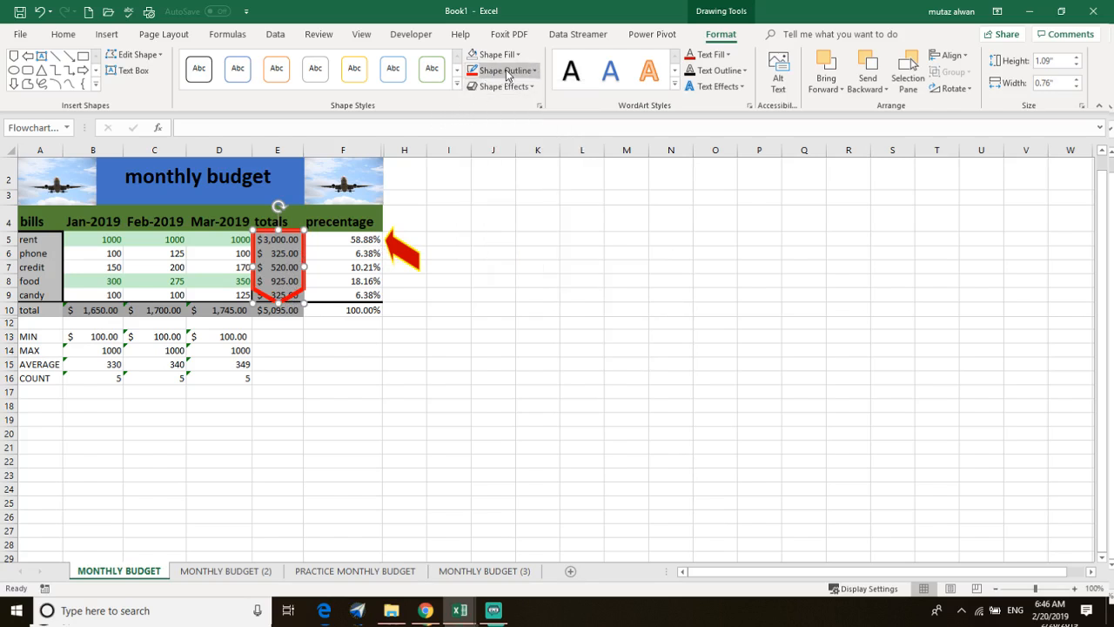
Step: Add the first Outer shadow preset of the third row to the red-outlined connector shape
click(503, 86)
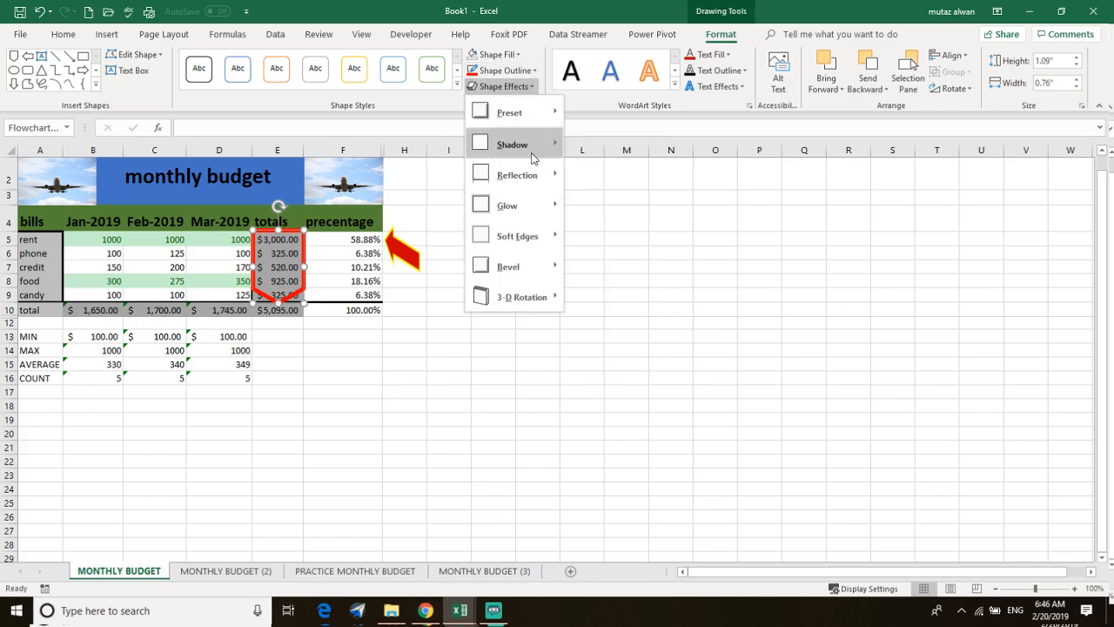
mouse_move(531, 148)
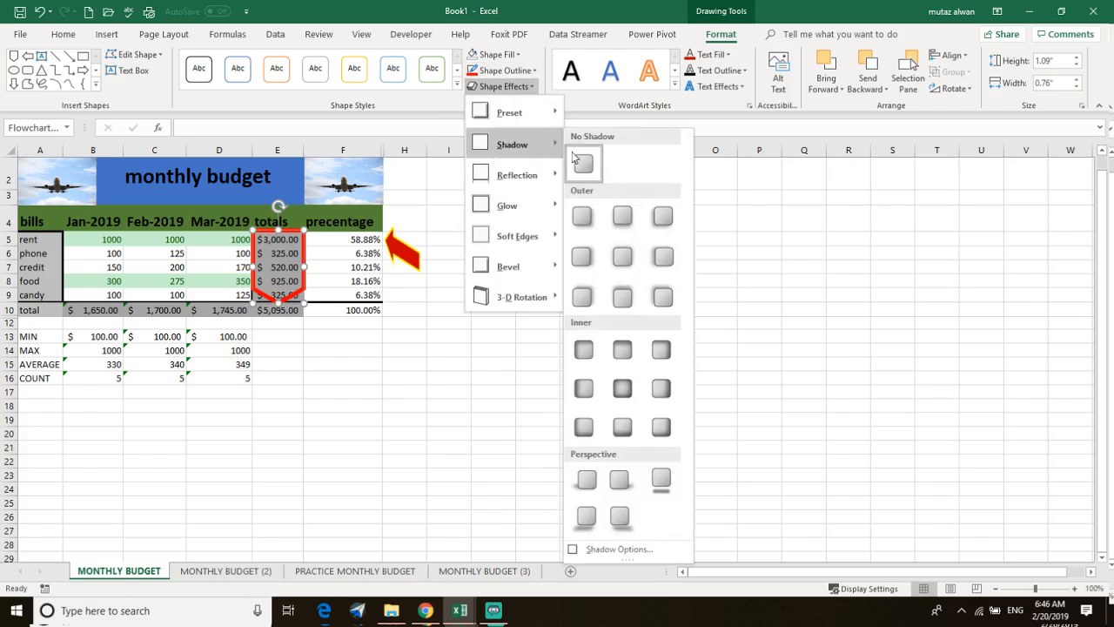
click(583, 297)
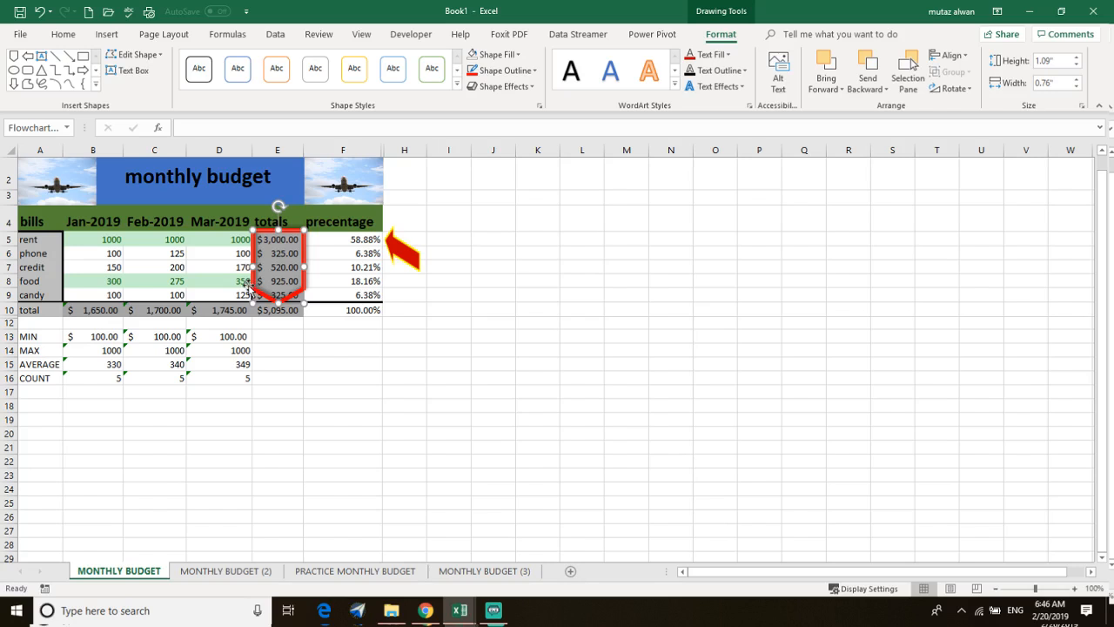
Step: Duplicate the red-outlined connector shape and narrow the copy to about 0.12" wide
key(ctrl+c)
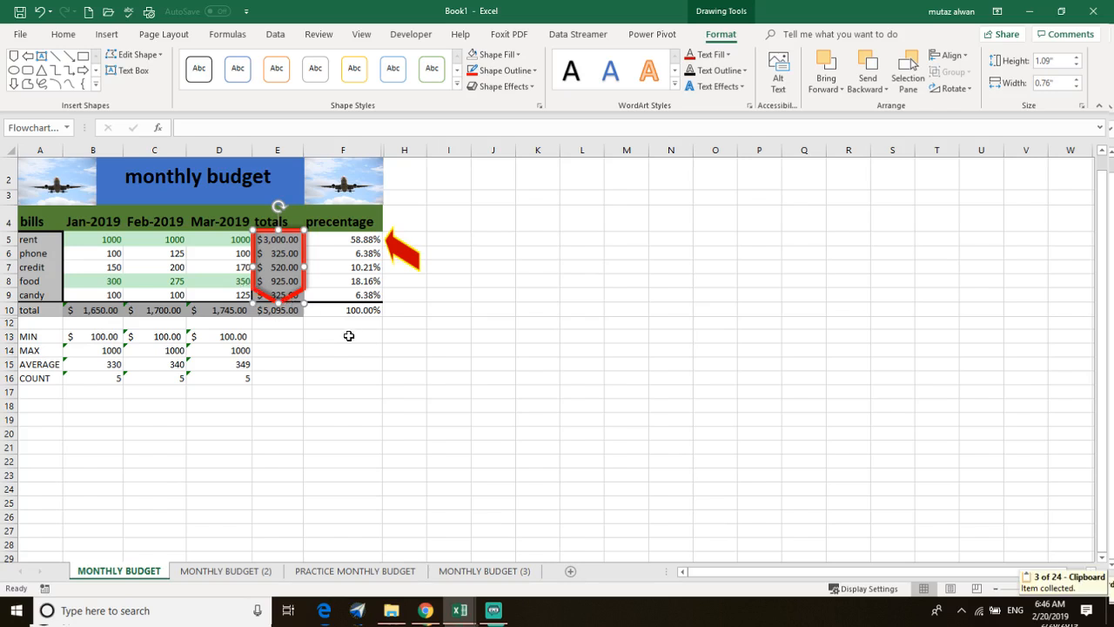
key(ctrl+v)
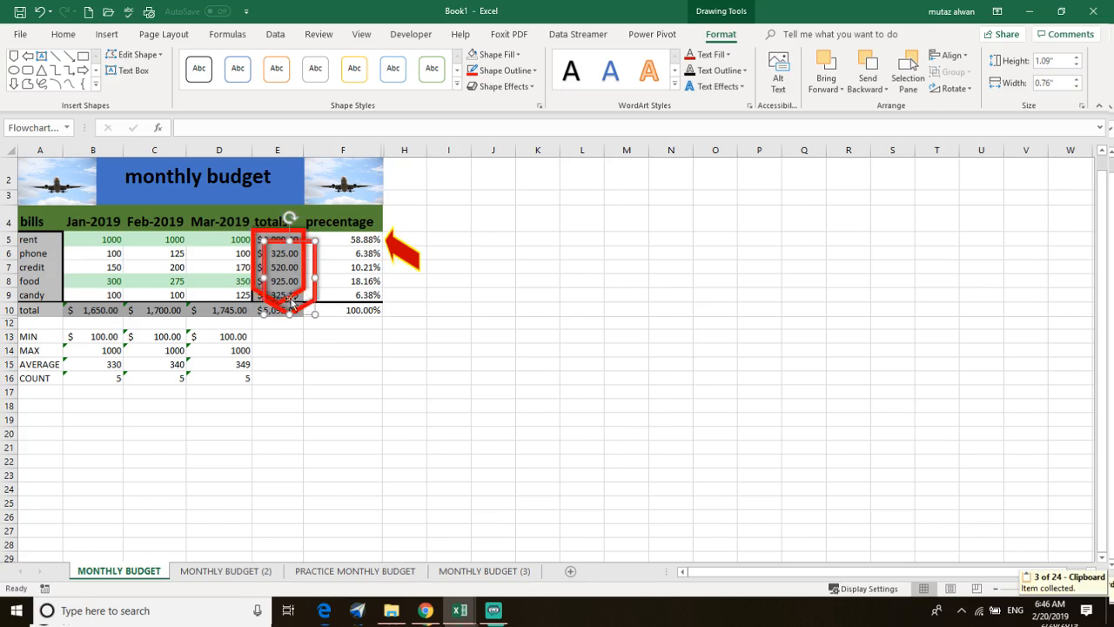
drag(264, 276, 310, 275)
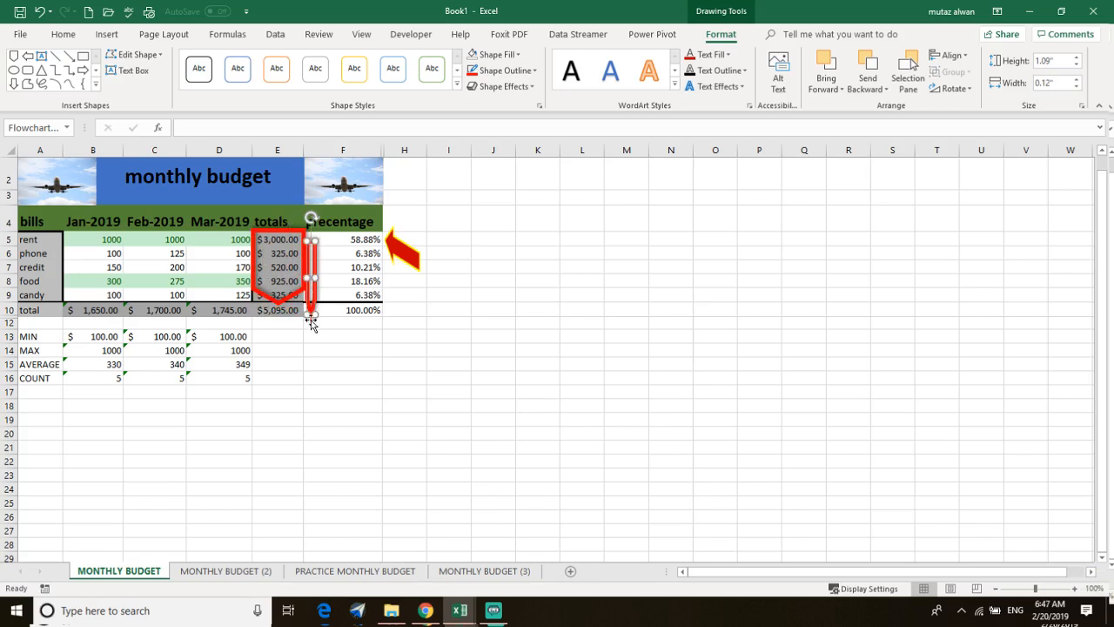
Step: Rotate the connector copy to point right and stretch it over the row 10 totals, about 4.04" long and 0.26" wide
drag(310, 322, 70, 385)
drag(72, 279, 29, 339)
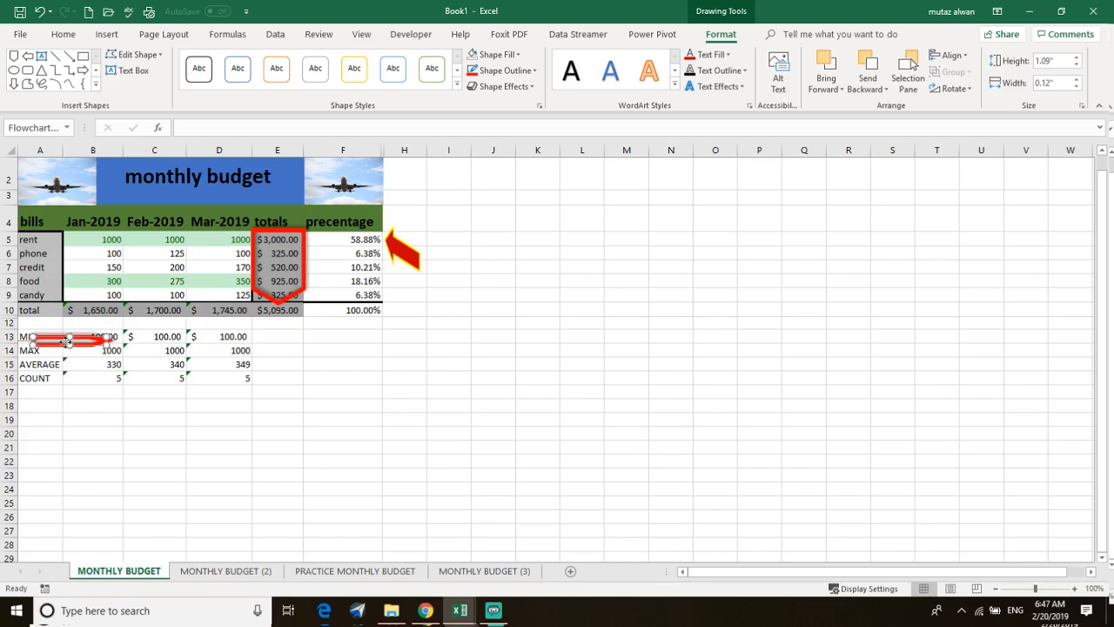
drag(66, 347, 95, 321)
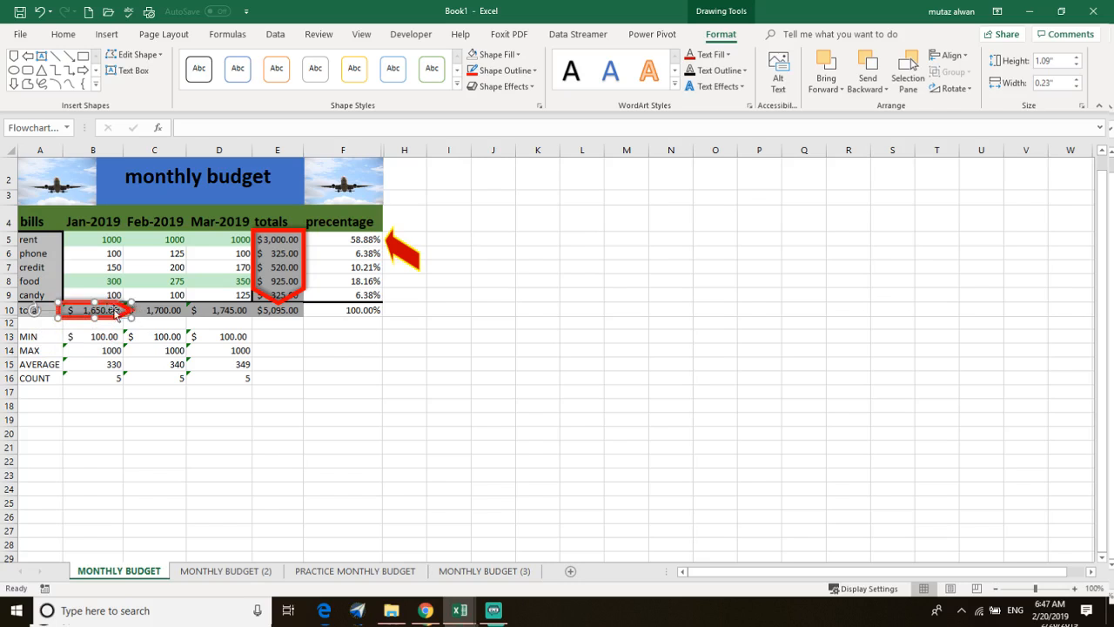
drag(132, 312, 335, 320)
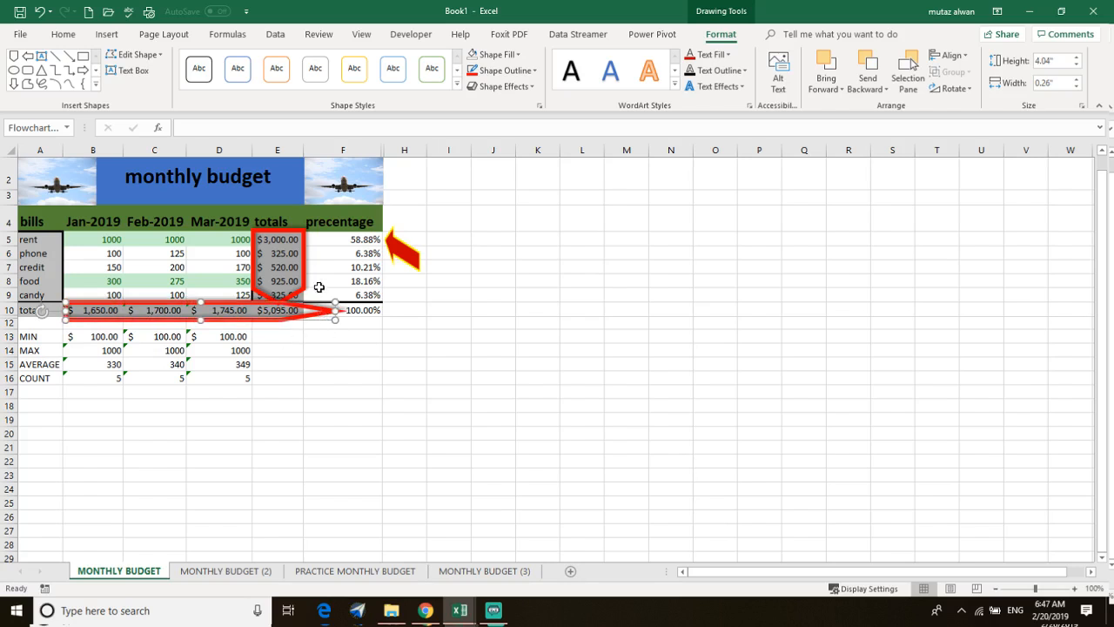
Step: Delete the red-outlined connector around the totals column and its horizontal copy over row 10
click(343, 193)
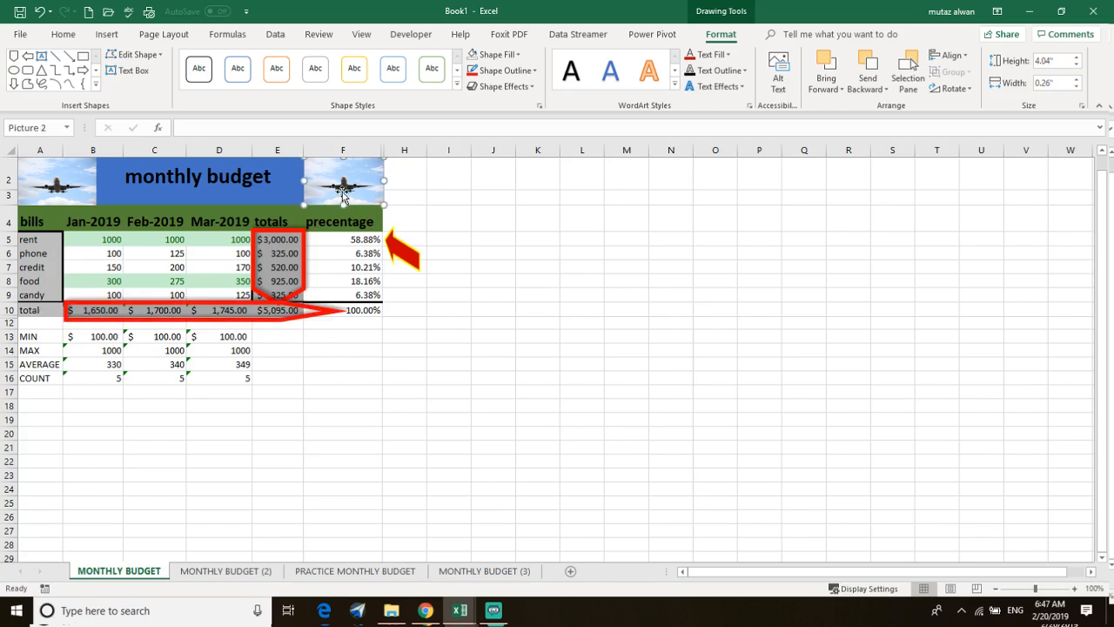
click(277, 263)
click(402, 254)
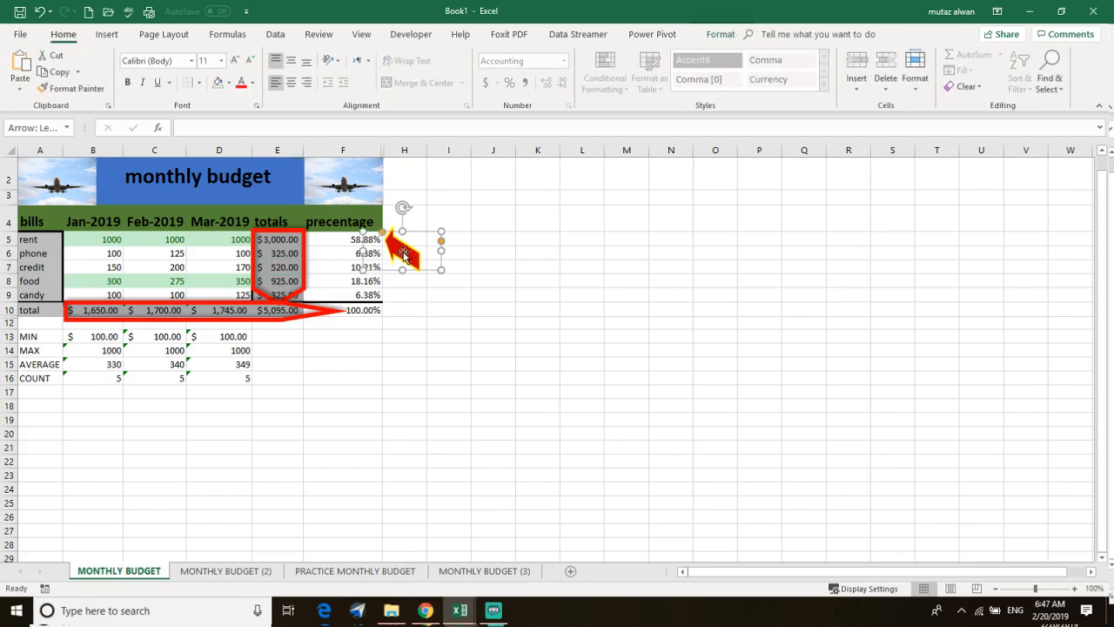
click(275, 300)
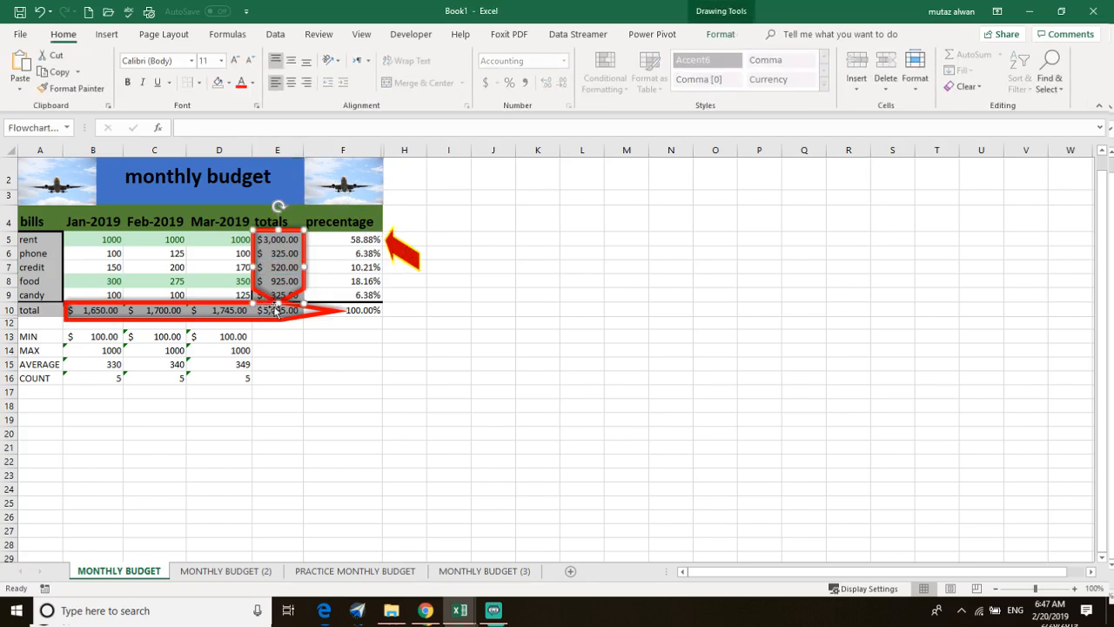
key(Delete)
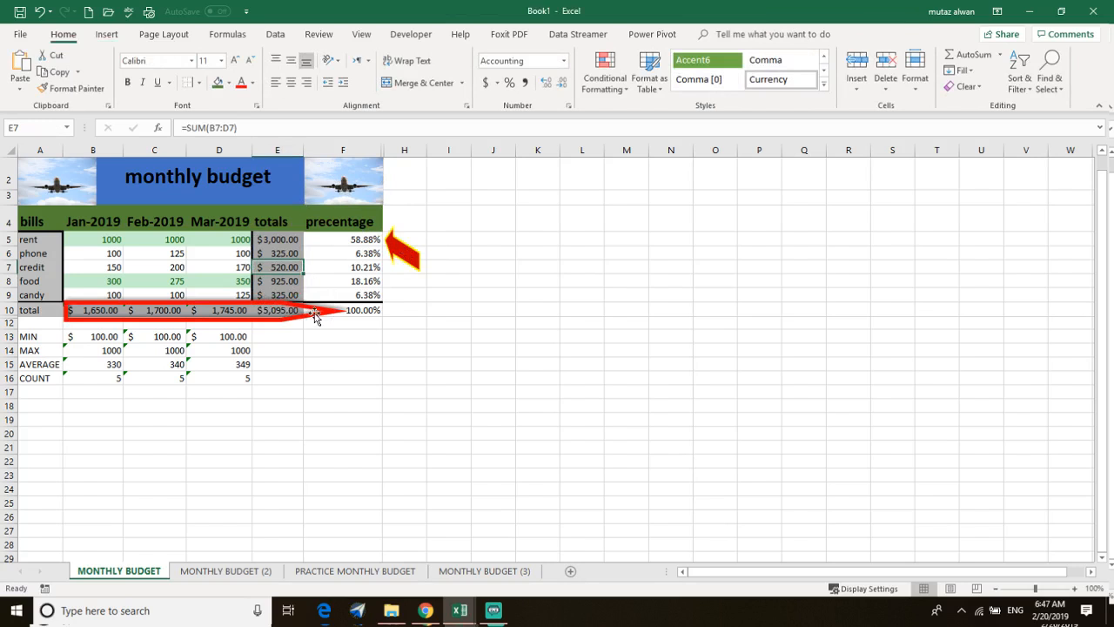
click(317, 313)
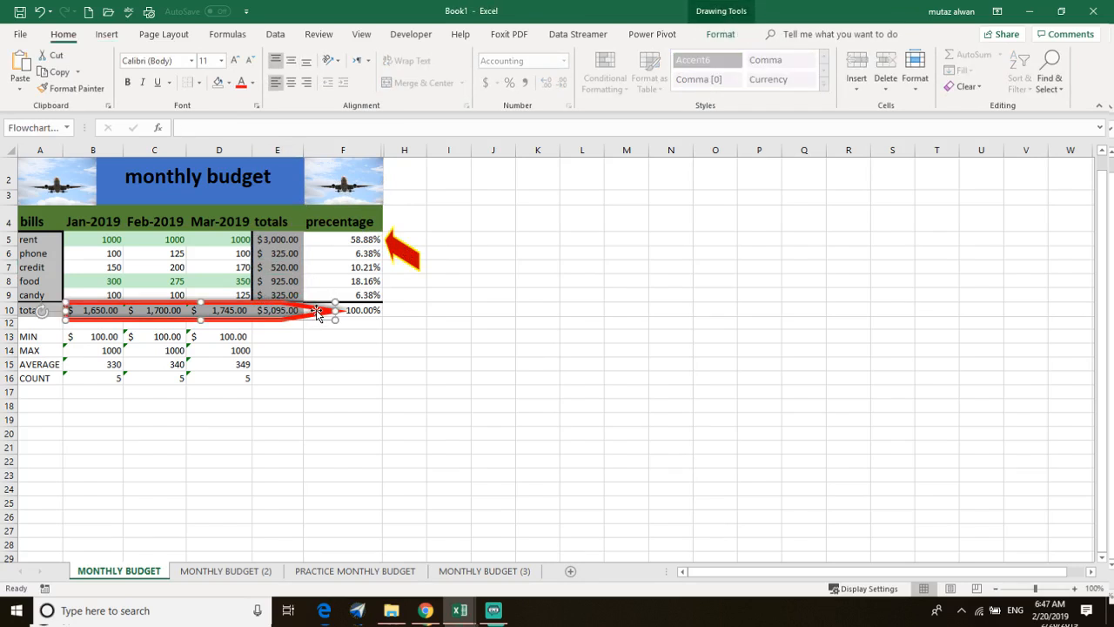
key(Delete)
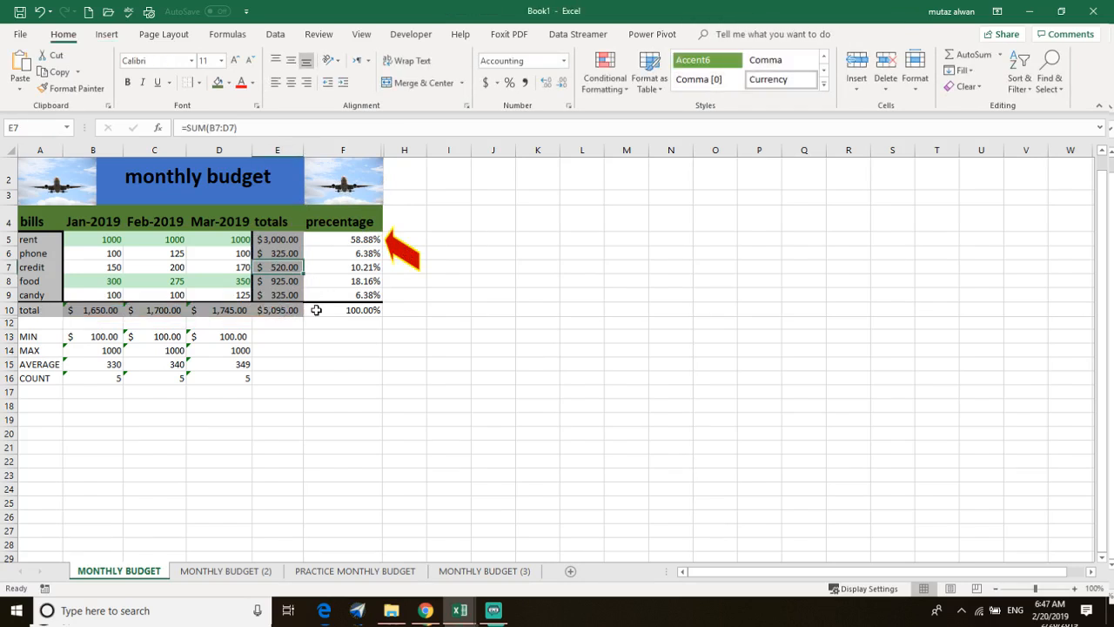
Step: Try deleting the red arrow beside the percentage column, undo the deletion, and select cell I13
click(407, 252)
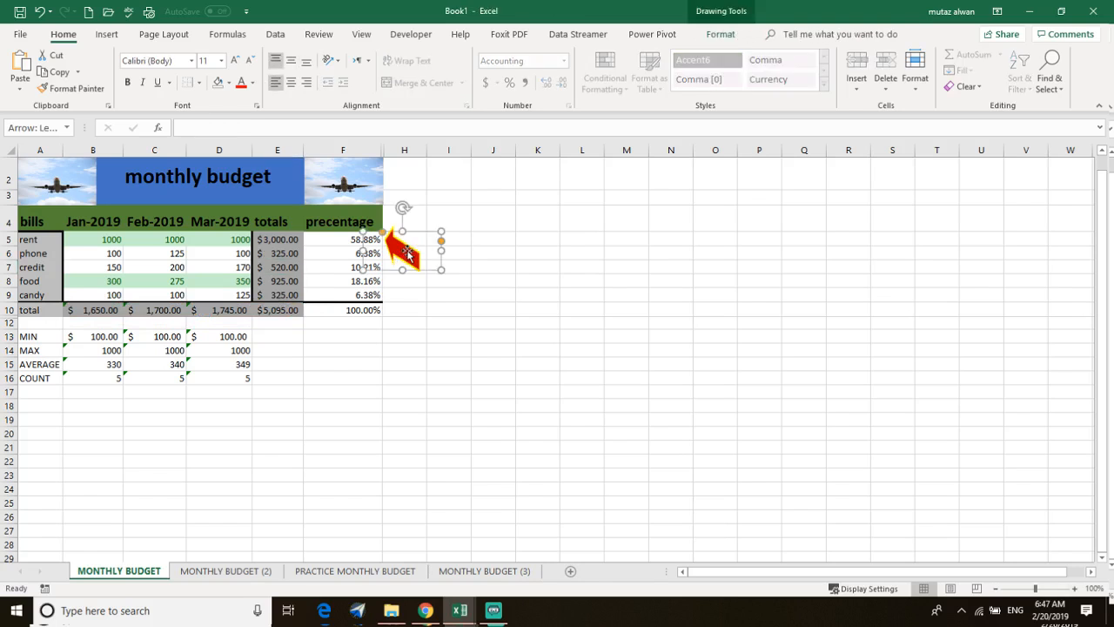
key(Delete)
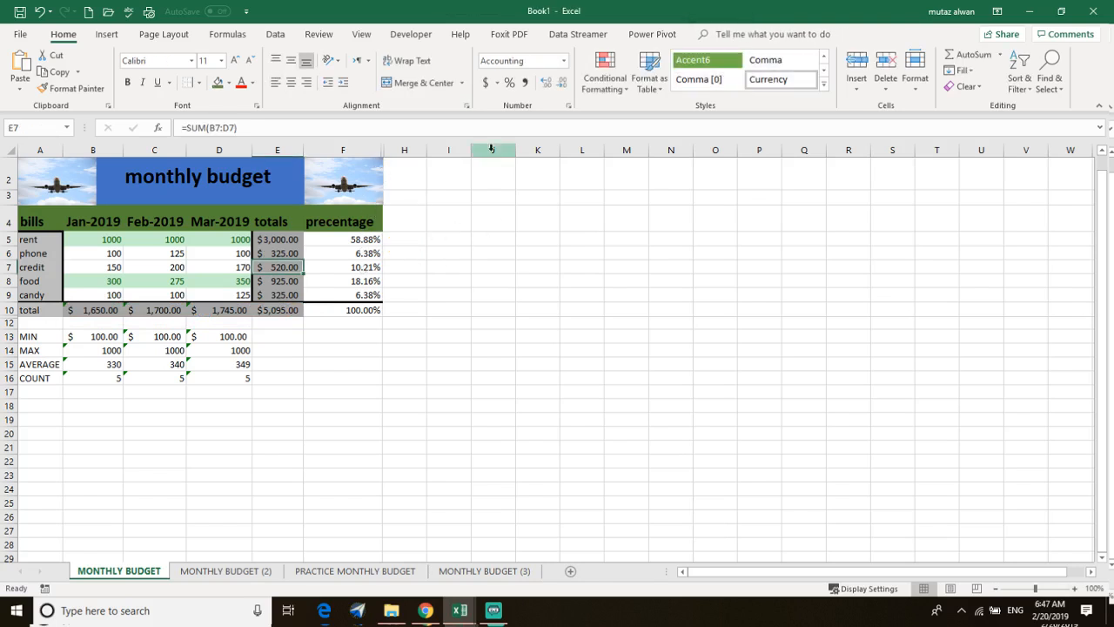
click(39, 12)
click(444, 336)
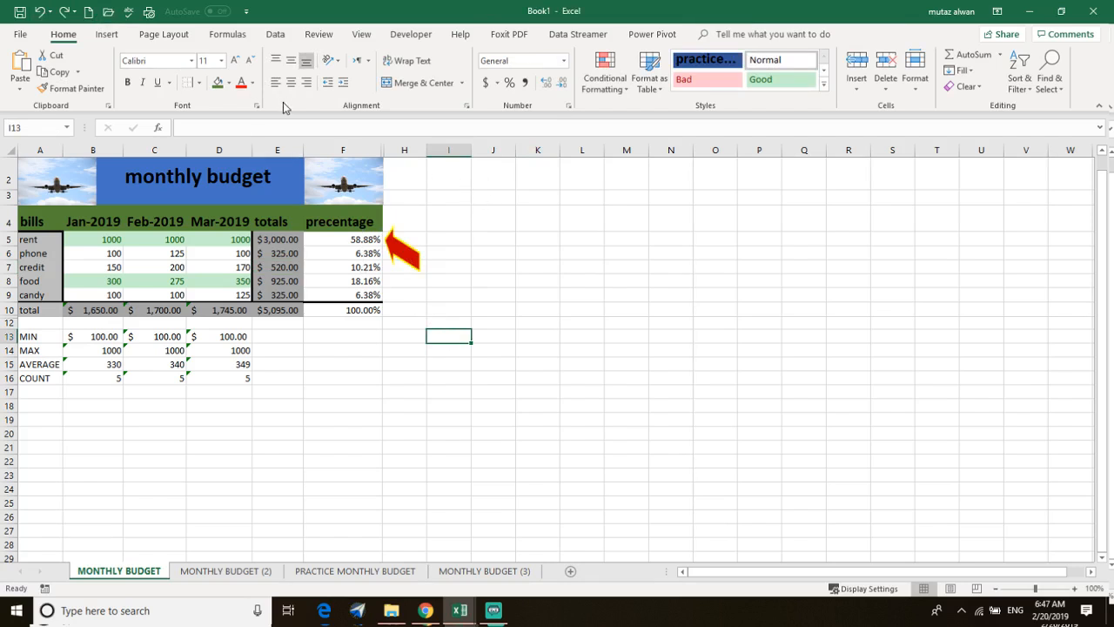
Step: Insert a Step Down Process SmartArt graphic from the Process category
click(108, 34)
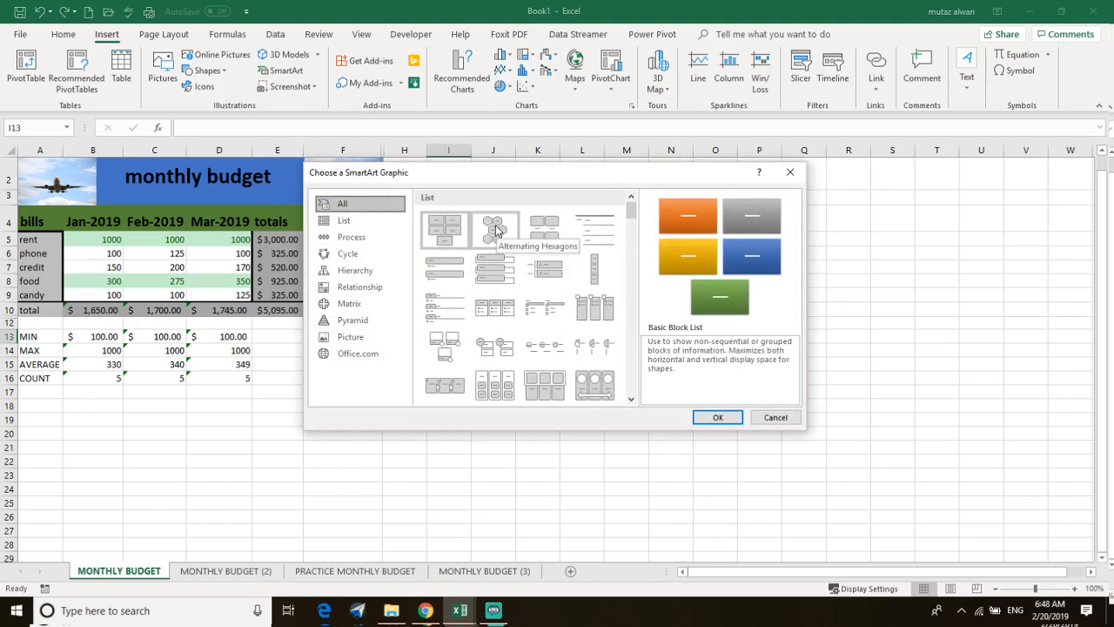
scroll(592, 360, down, 3)
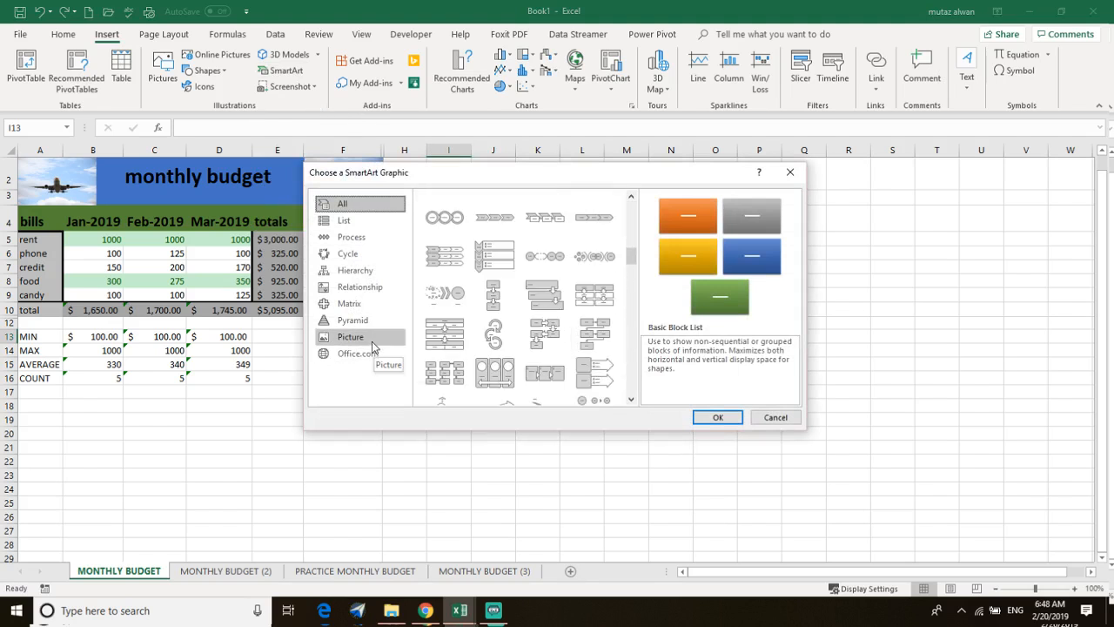
scroll(524, 357, down, 3)
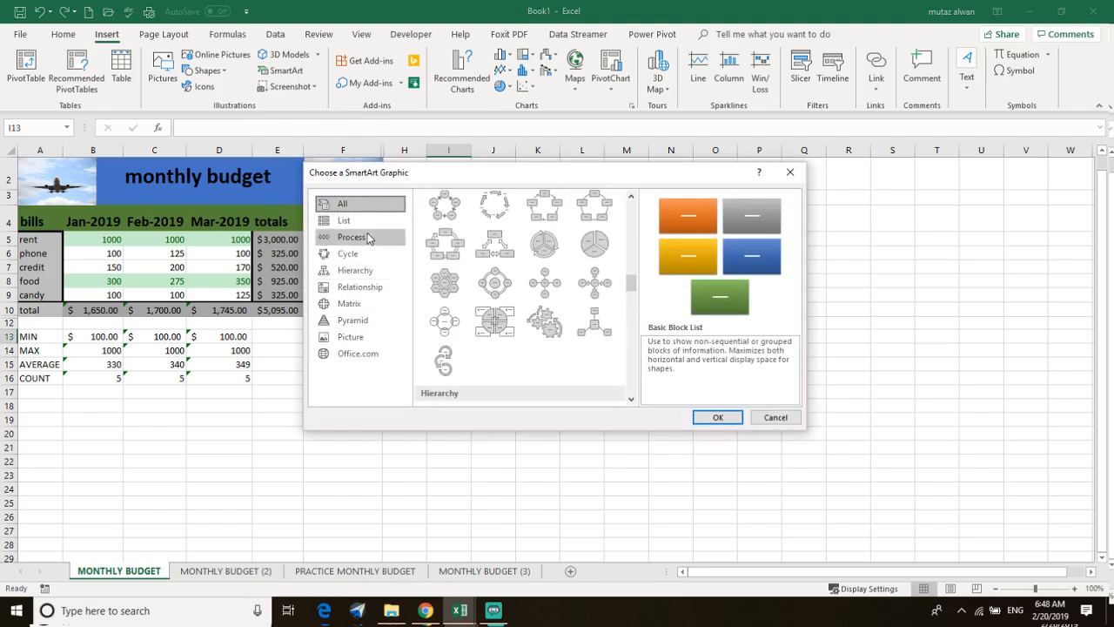
click(344, 221)
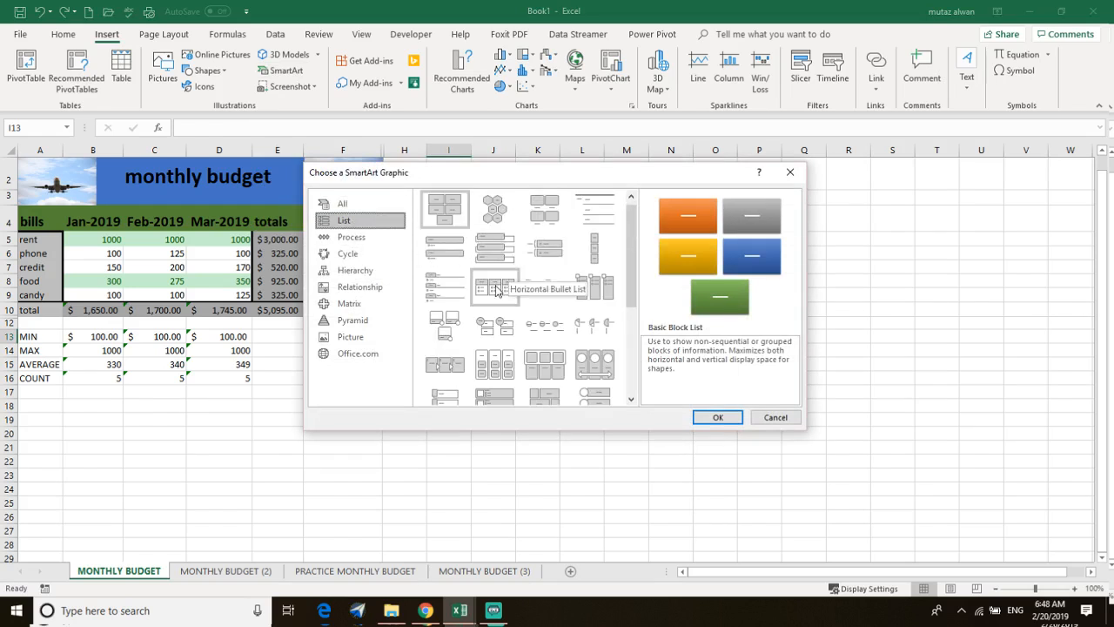
click(352, 237)
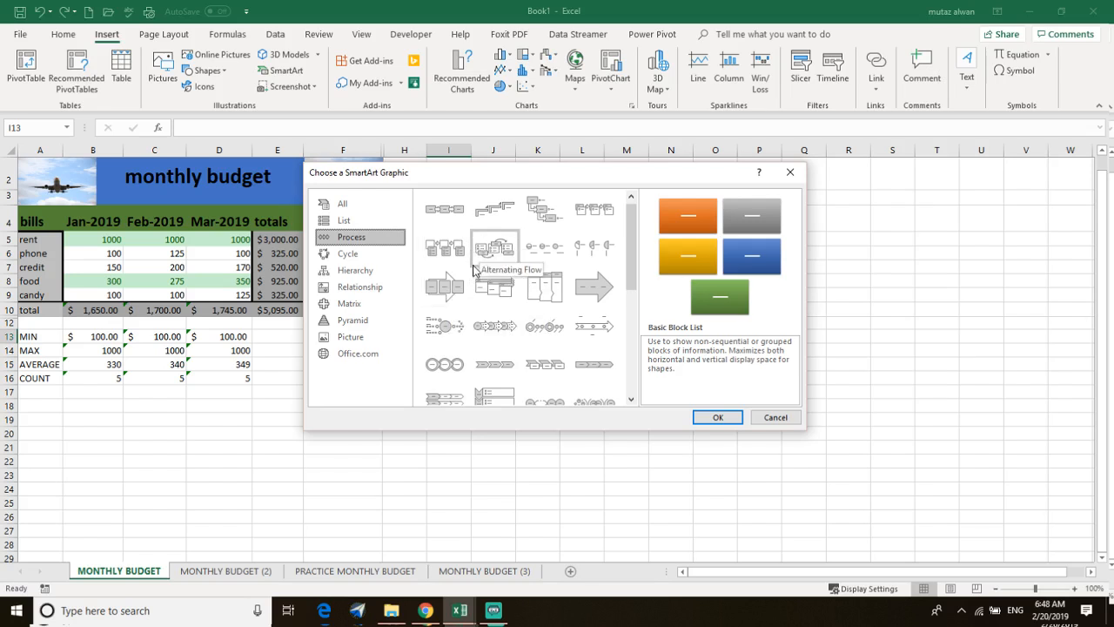
click(543, 217)
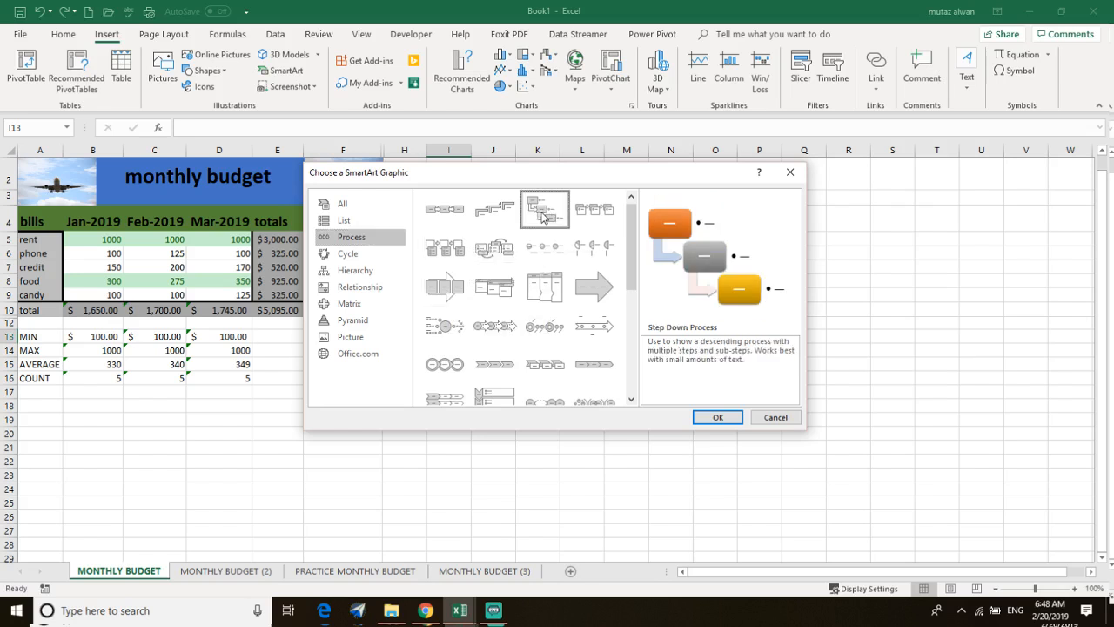
click(718, 418)
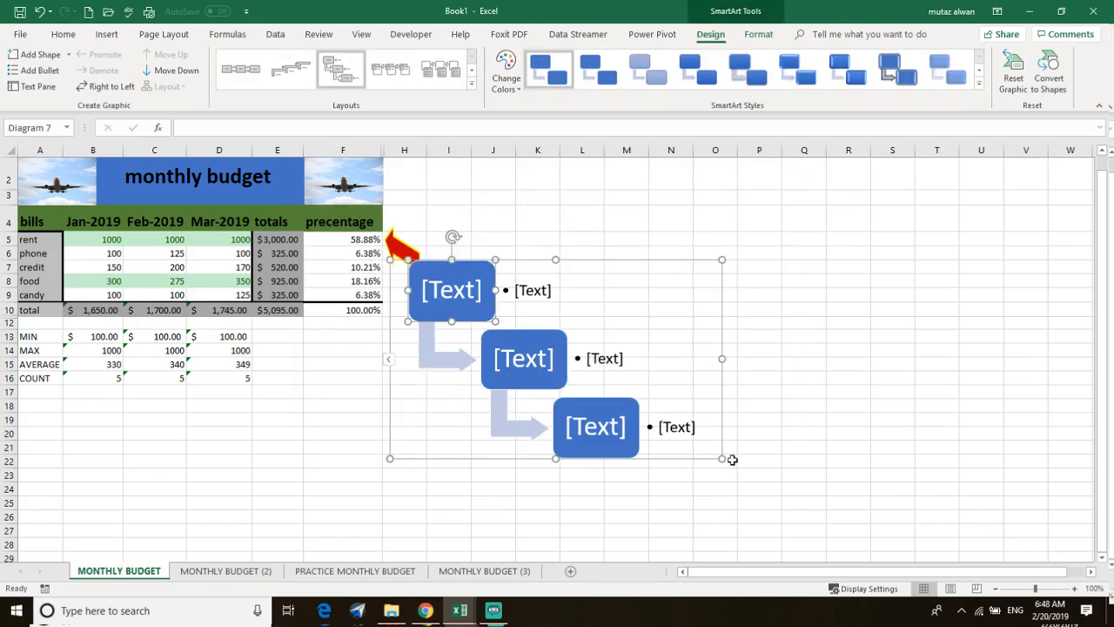
Step: Enlarge the SmartArt graphic to reach about column P and row 25, and nudge its first connecting arrow slightly down
drag(722, 458, 775, 499)
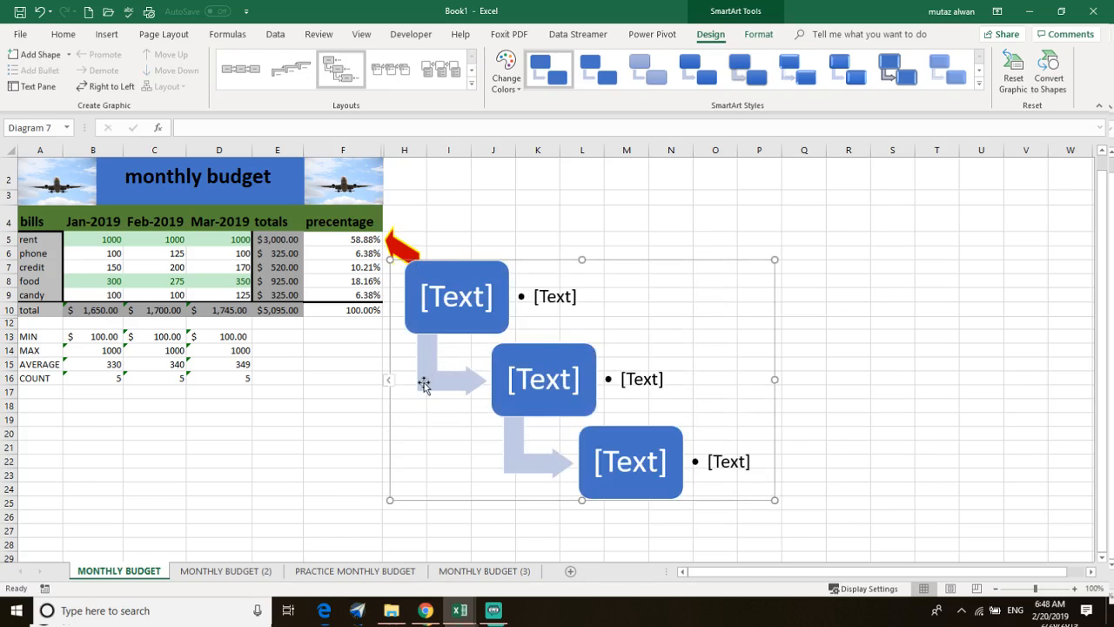
mouse_move(427, 381)
mouse_down()
mouse_move(482, 362)
mouse_move(426, 386)
mouse_up()
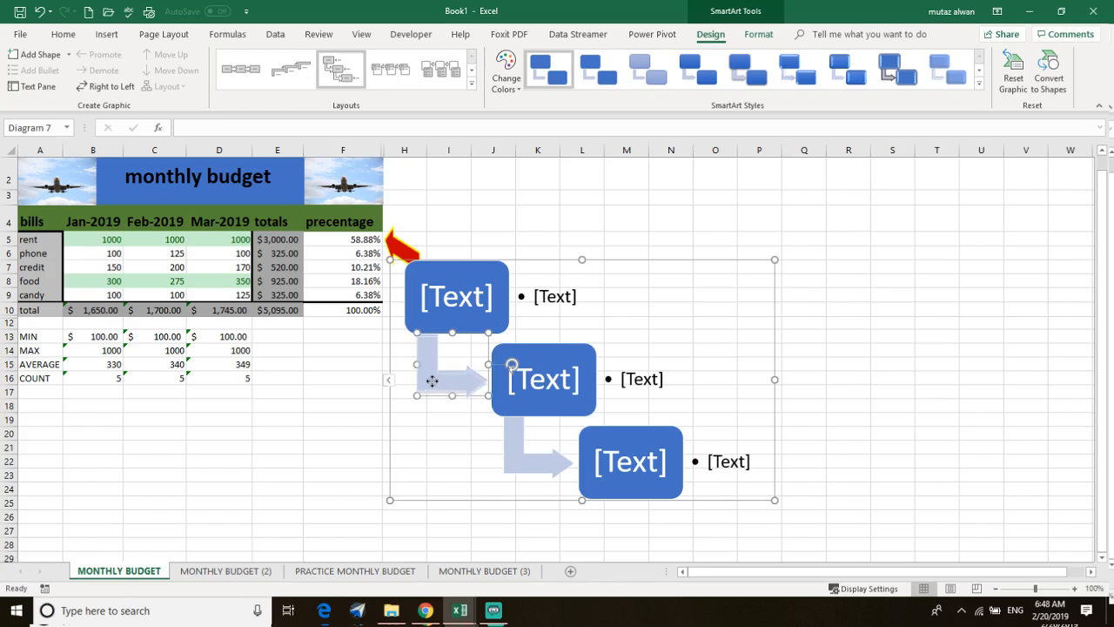
drag(433, 379, 433, 382)
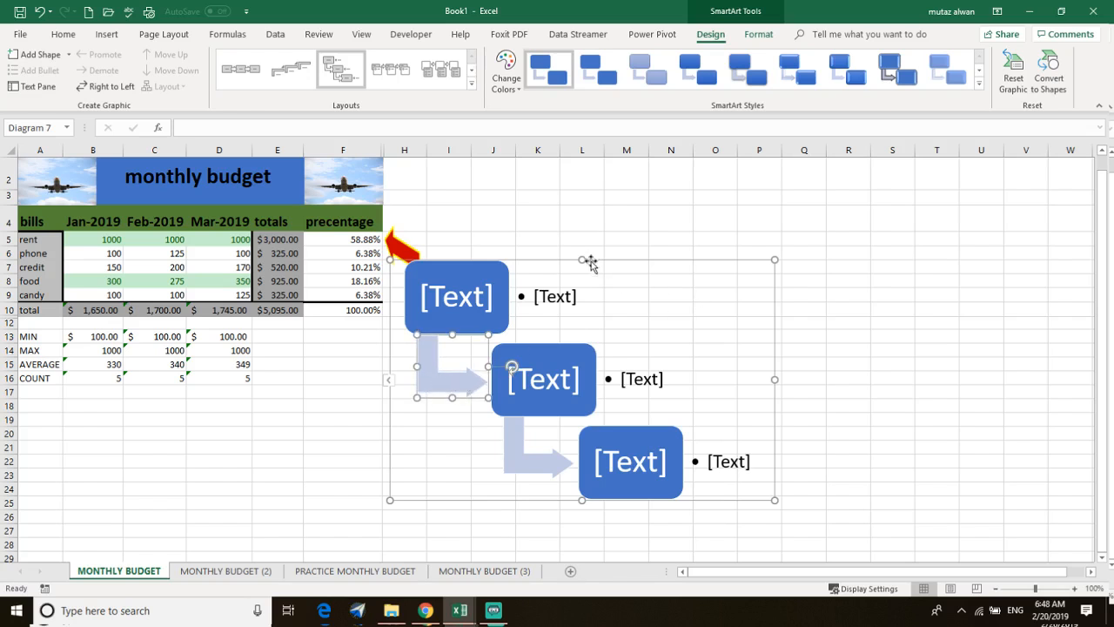
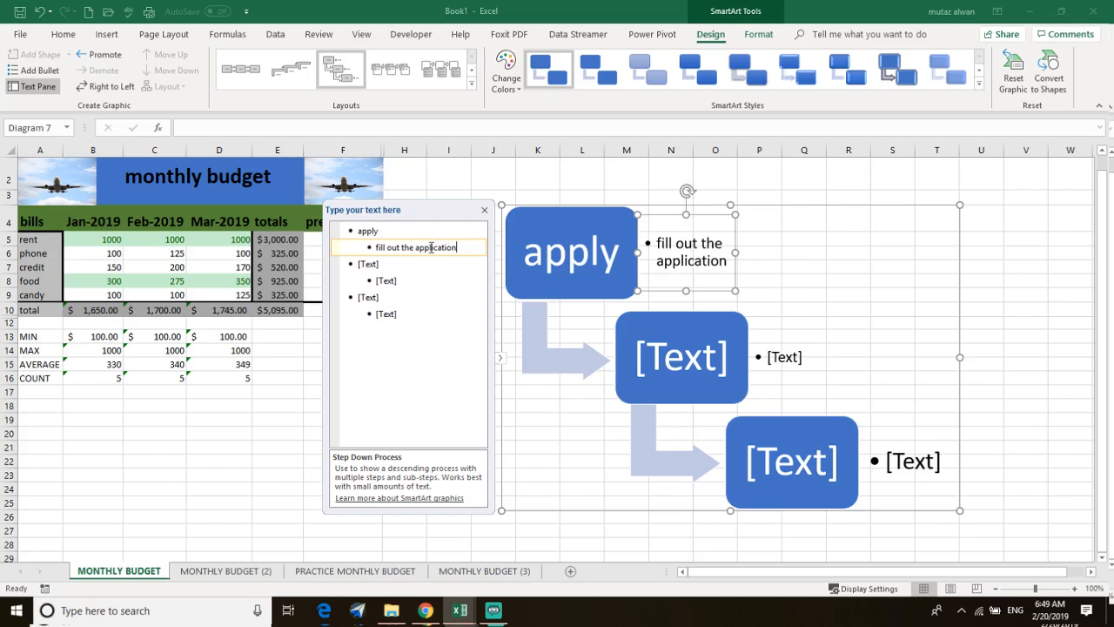
Step: Enter "wait for an email" as the text of the SmartArt graphic's second box
click(690, 367)
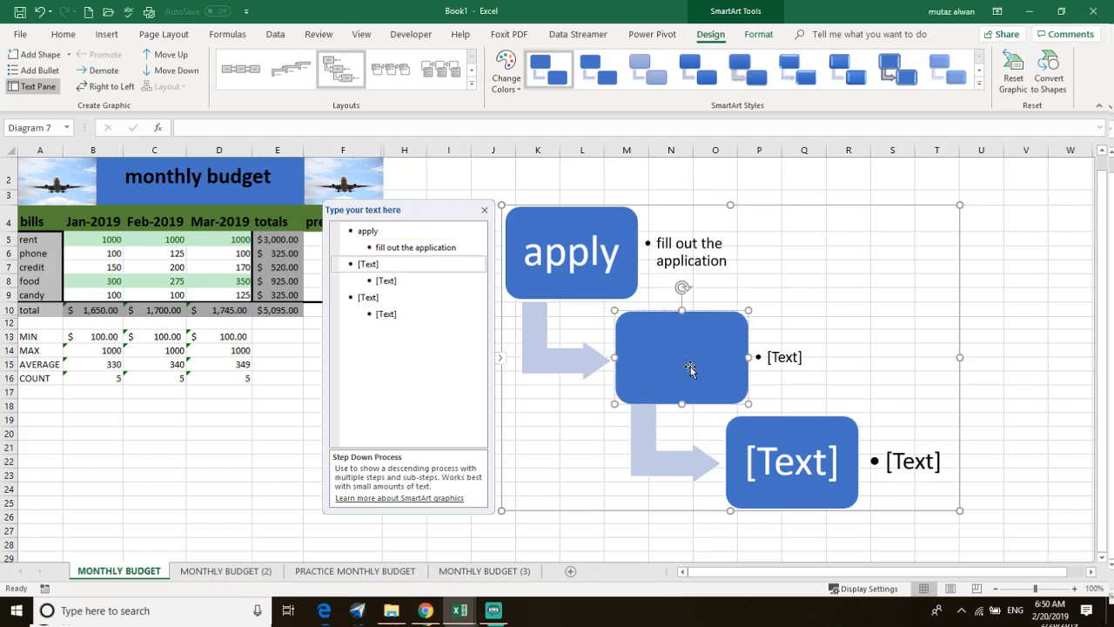
text(wait fo)
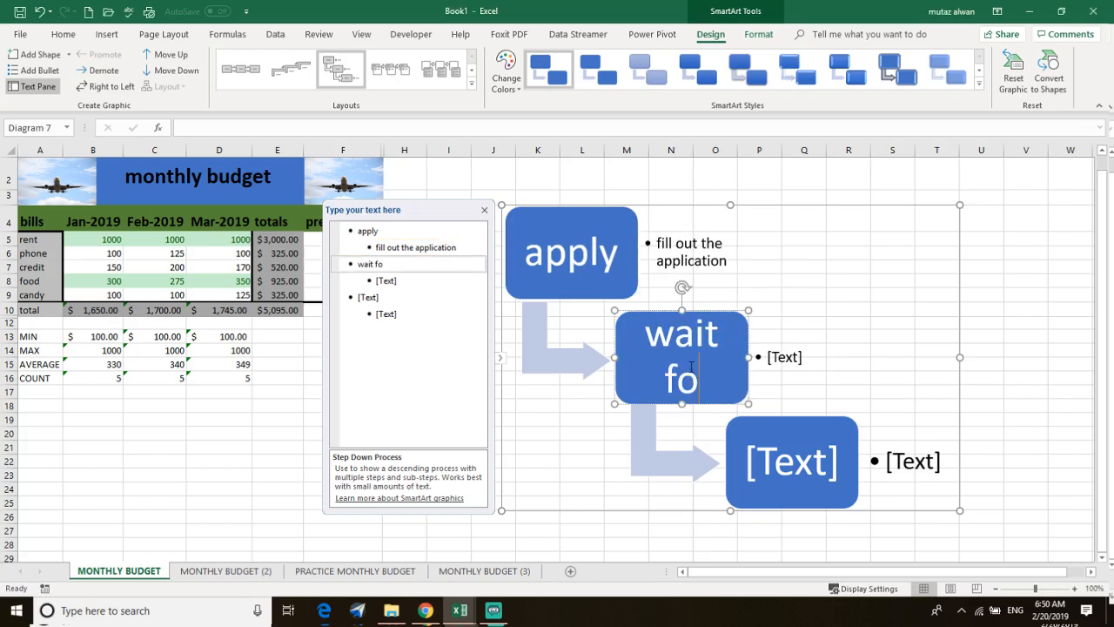
text(r an email)
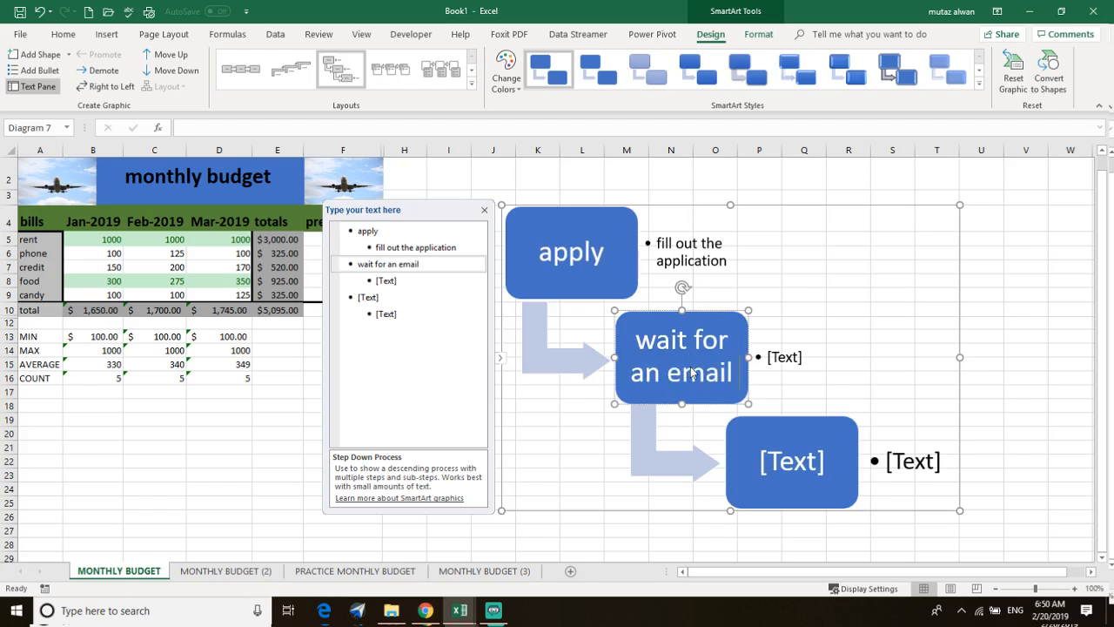
text( from the)
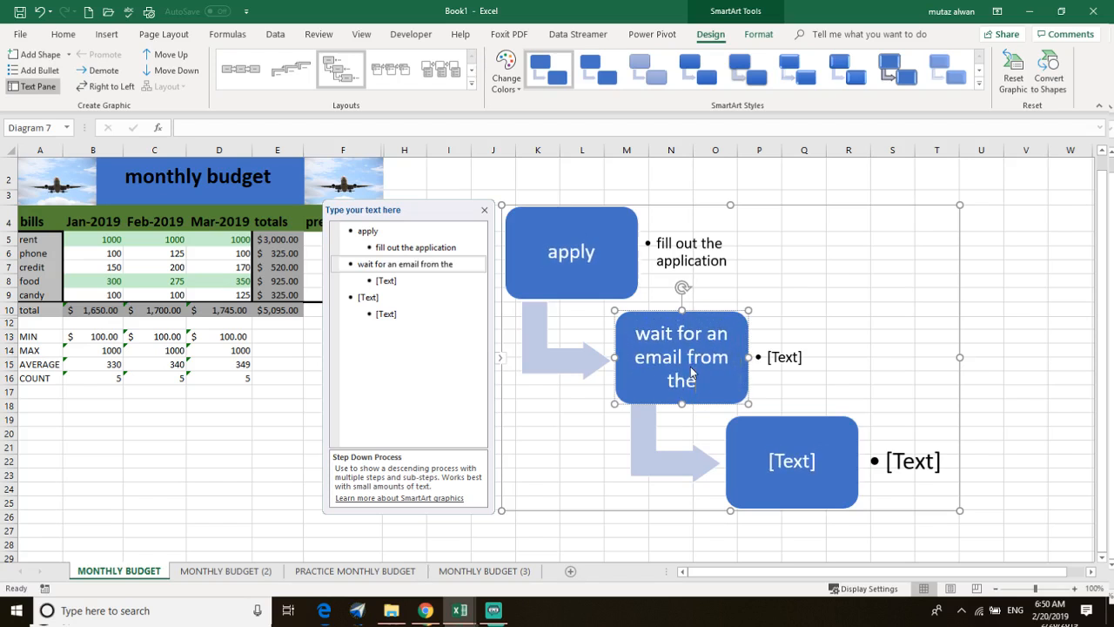
key(BackSpace)
key(BackSpace)
key(BackSpace)
key(BackSpace)
key(BackSpace)
key(BackSpace)
key(BackSpace)
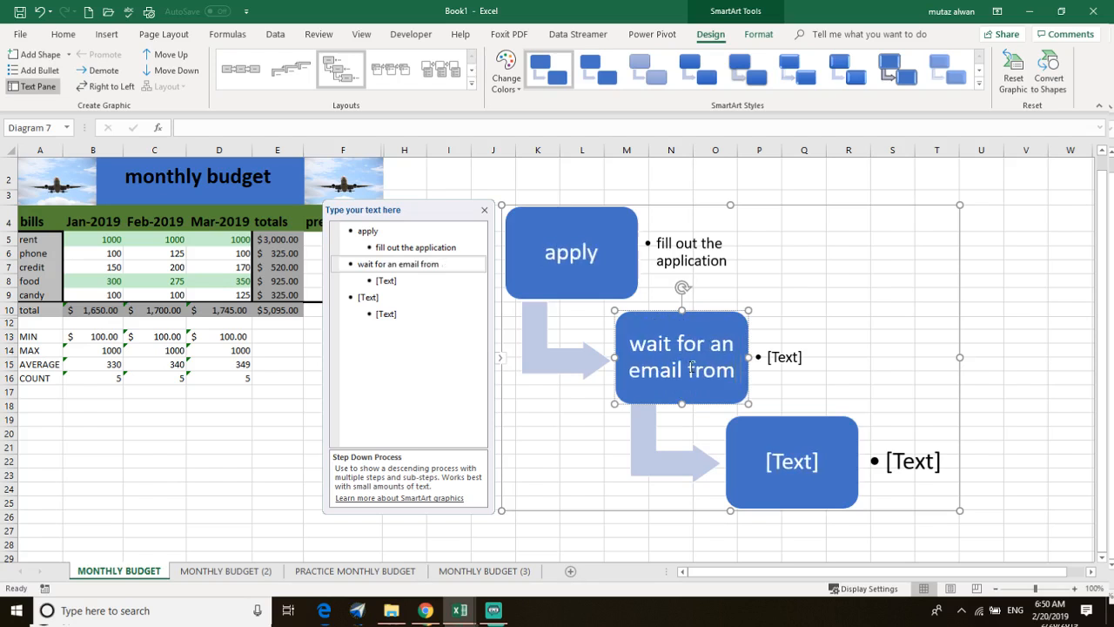
key(BackSpace)
key(BackSpace)
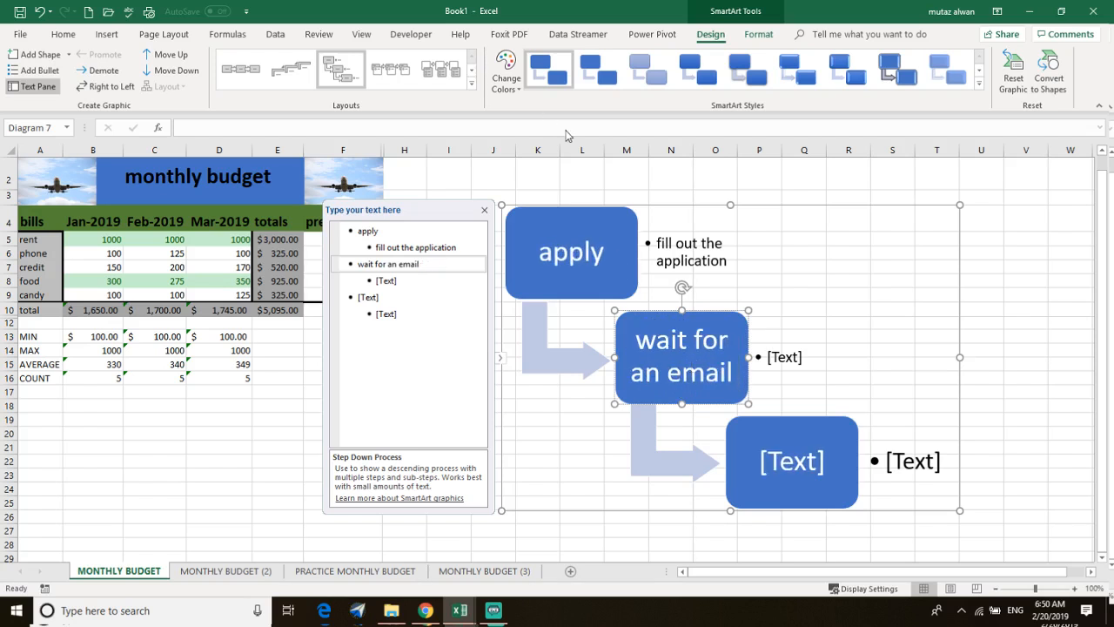
Step: Enter "schedule an interview" as the second box's bullet and add an empty bullet beneath it
click(788, 360)
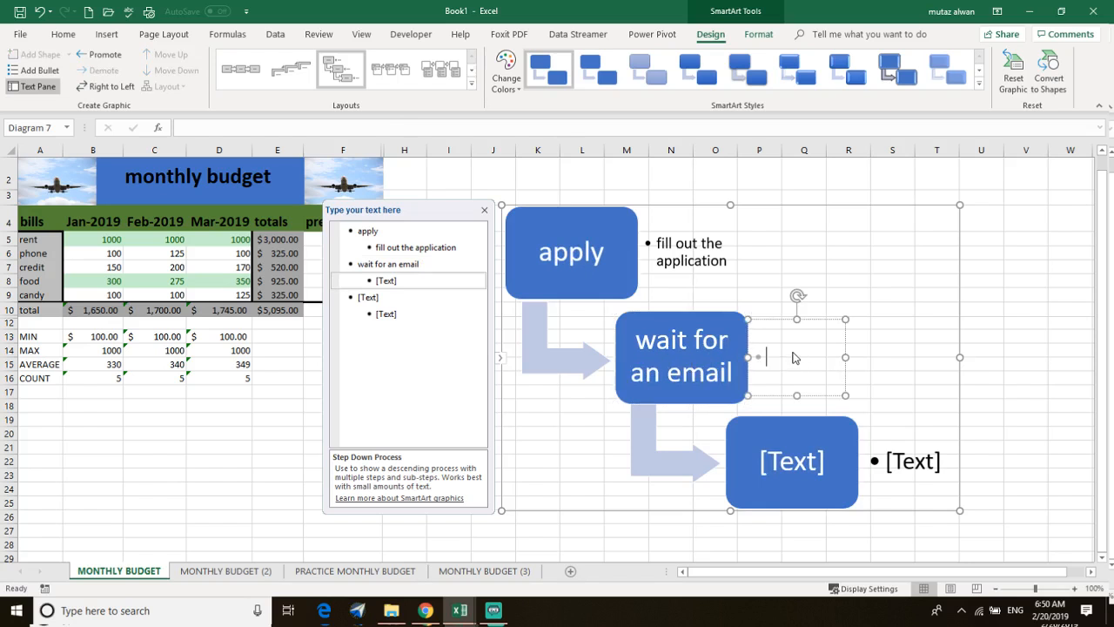
text(schedule an inter)
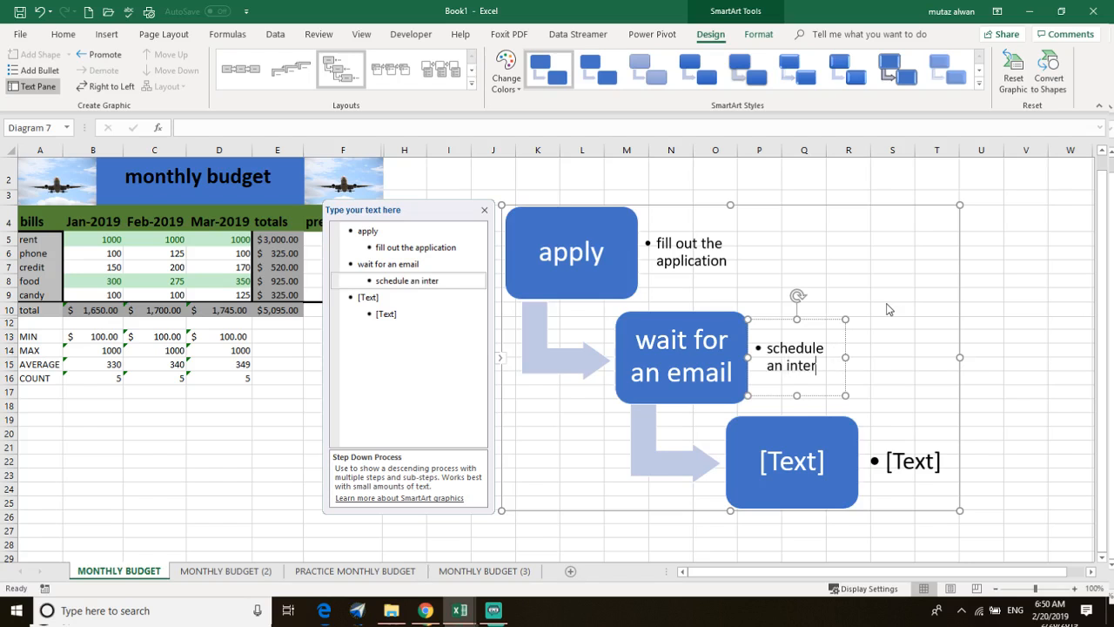
text(viww)
key(Return)
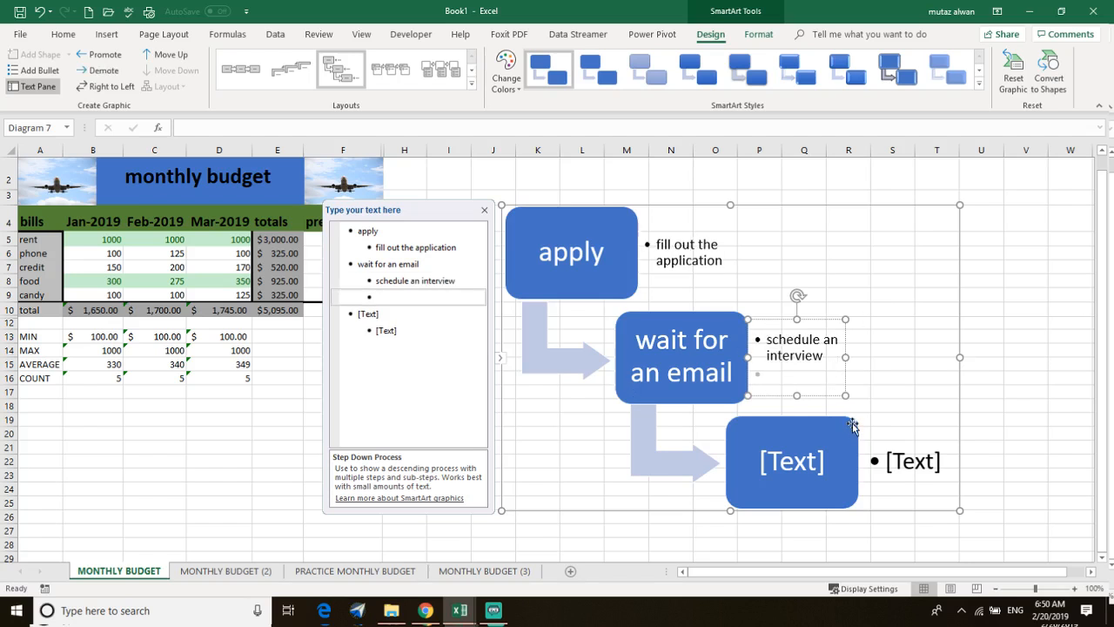
Step: Remove the empty bullet under the second box and enter "go to the interview" as the third box's text
key(BackSpace)
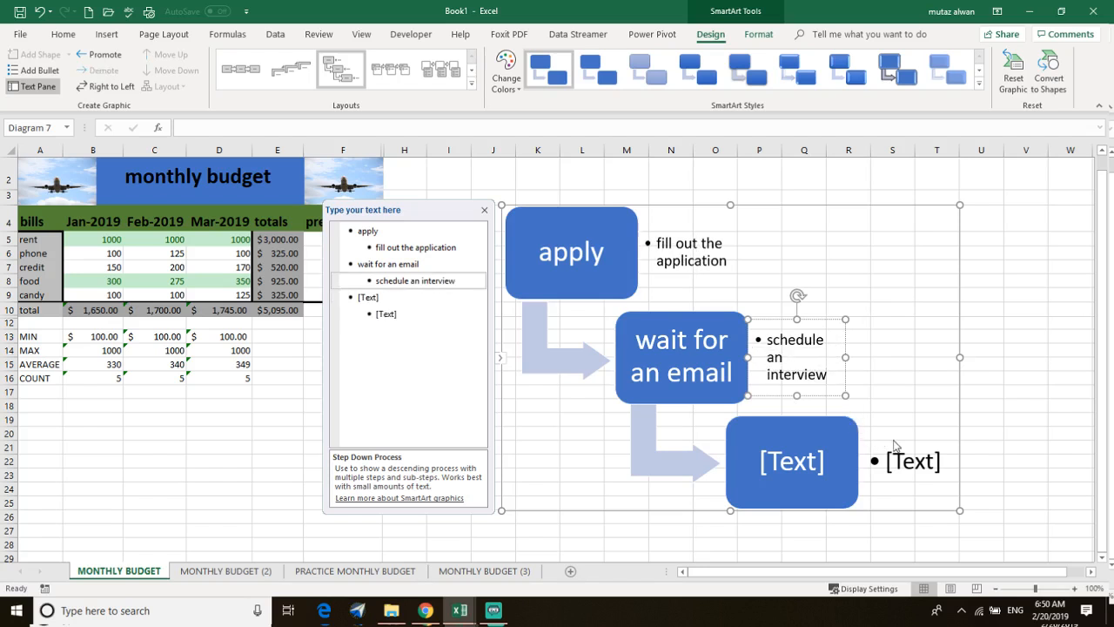
click(798, 458)
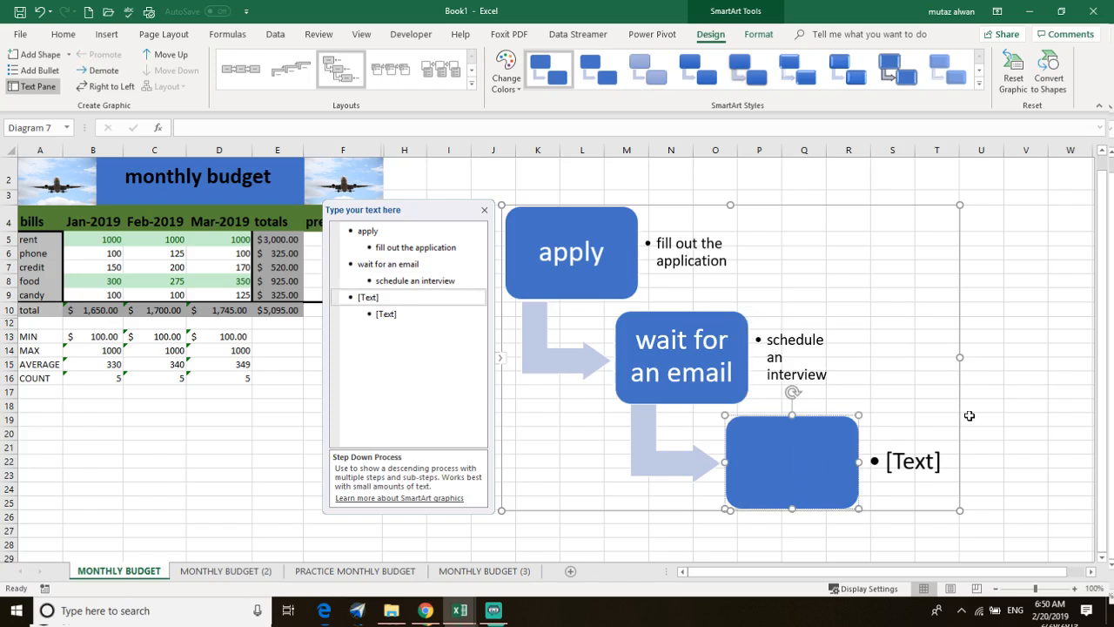
text(go to t)
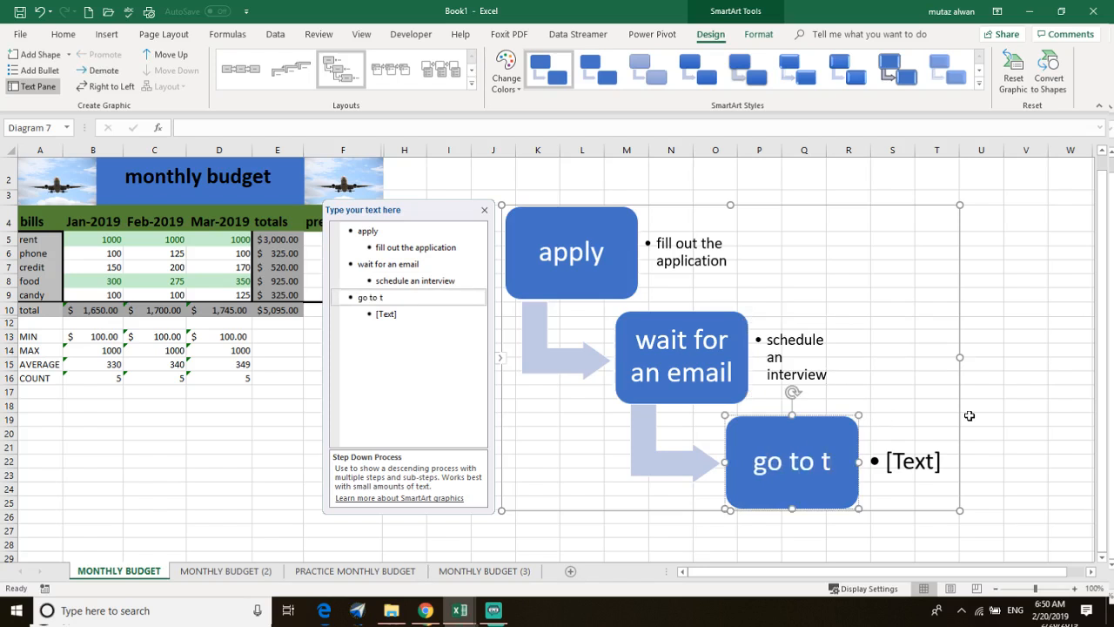
text(he interview)
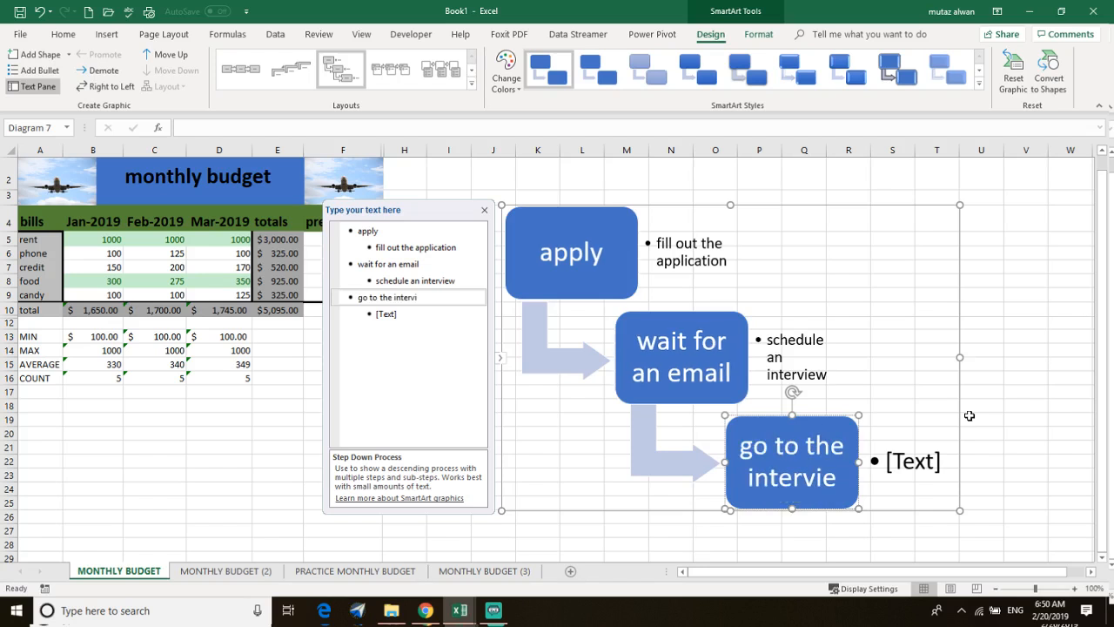
Step: Enter "wait for the call back after the interview" as the bullet of the SmartArt graphic's third box
click(921, 470)
text(wait for the)
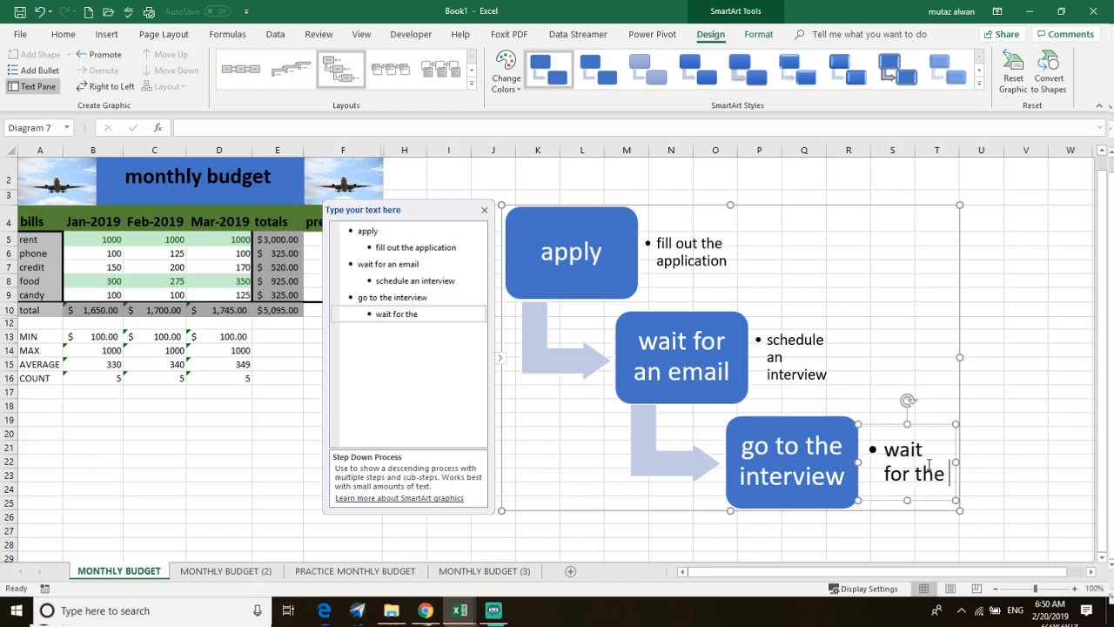
text( call back)
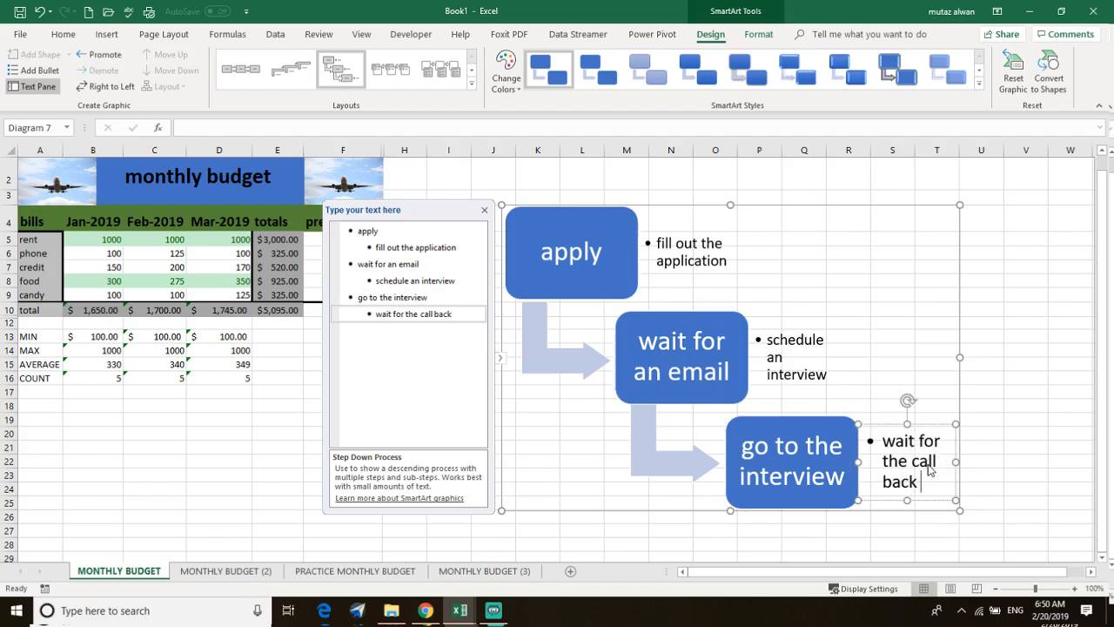
text( after)
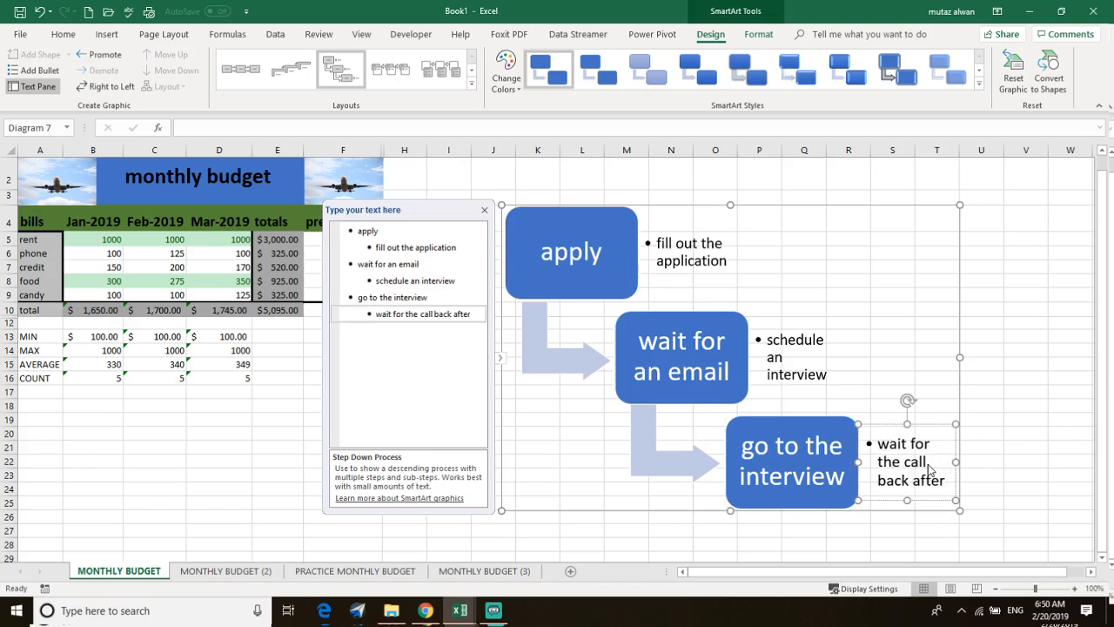
text( the in)
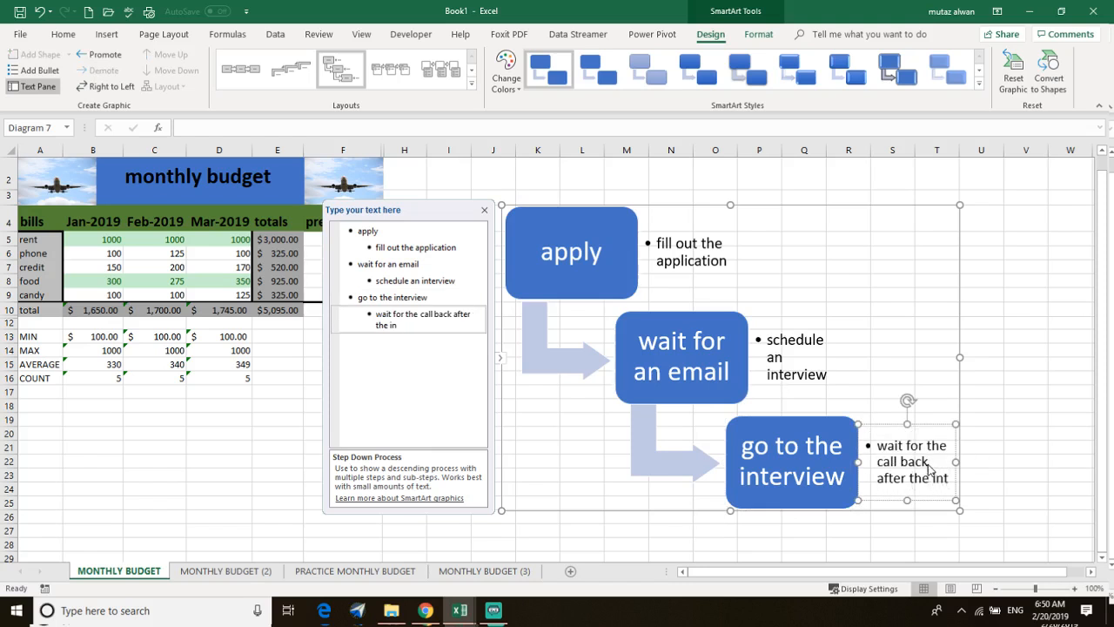
text(terview)
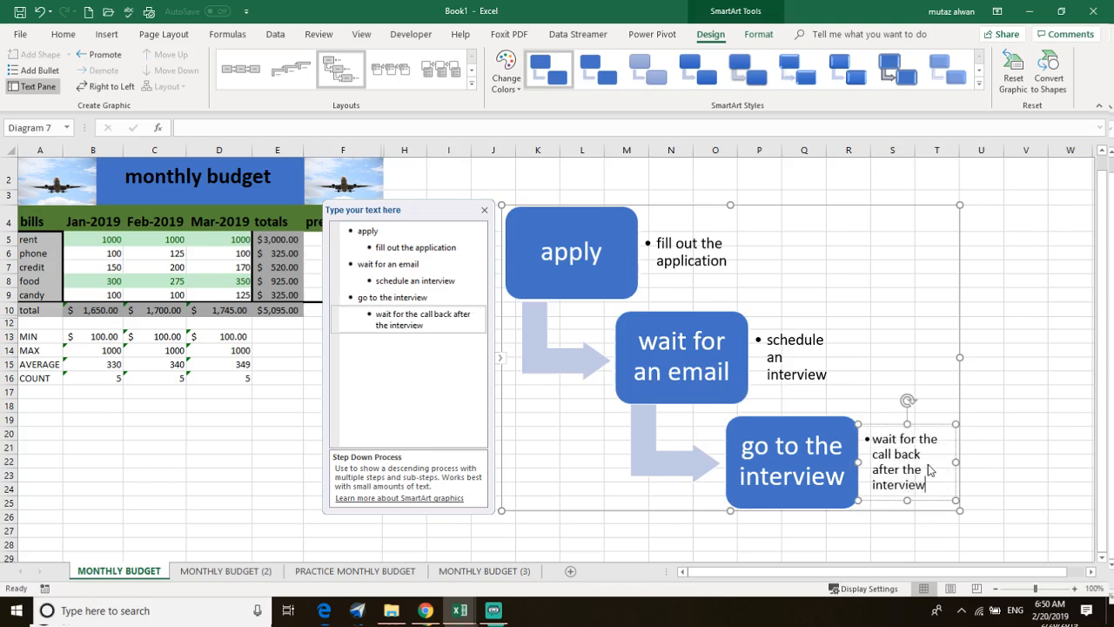
key(Return)
key(BackSpace)
click(853, 402)
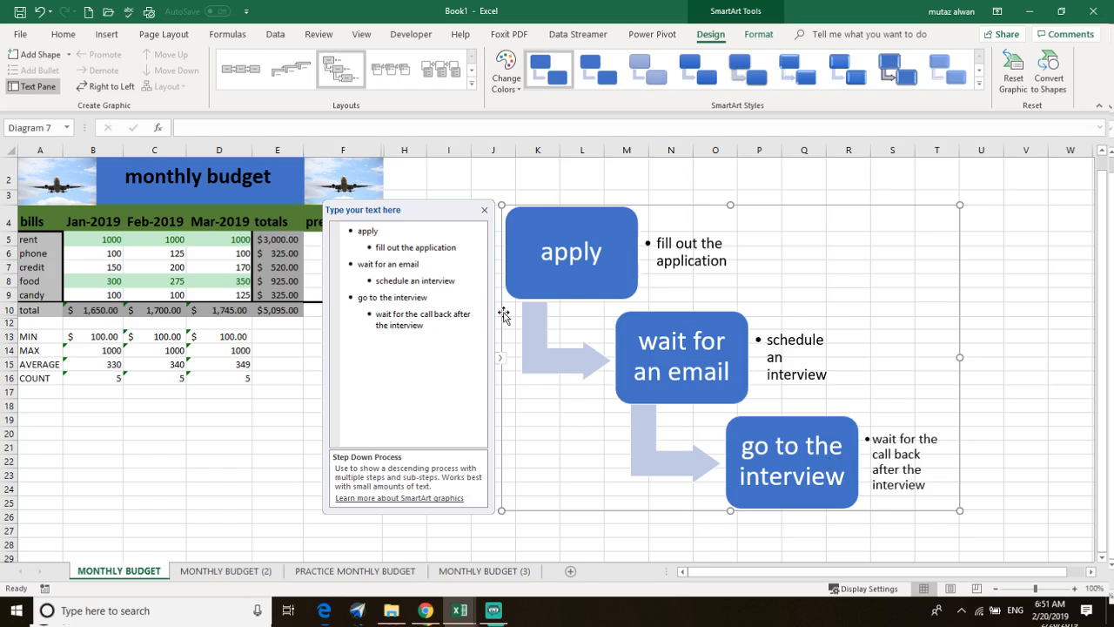
Step: Add a line after the third box's bullet and promote it to create a fourth box
click(908, 449)
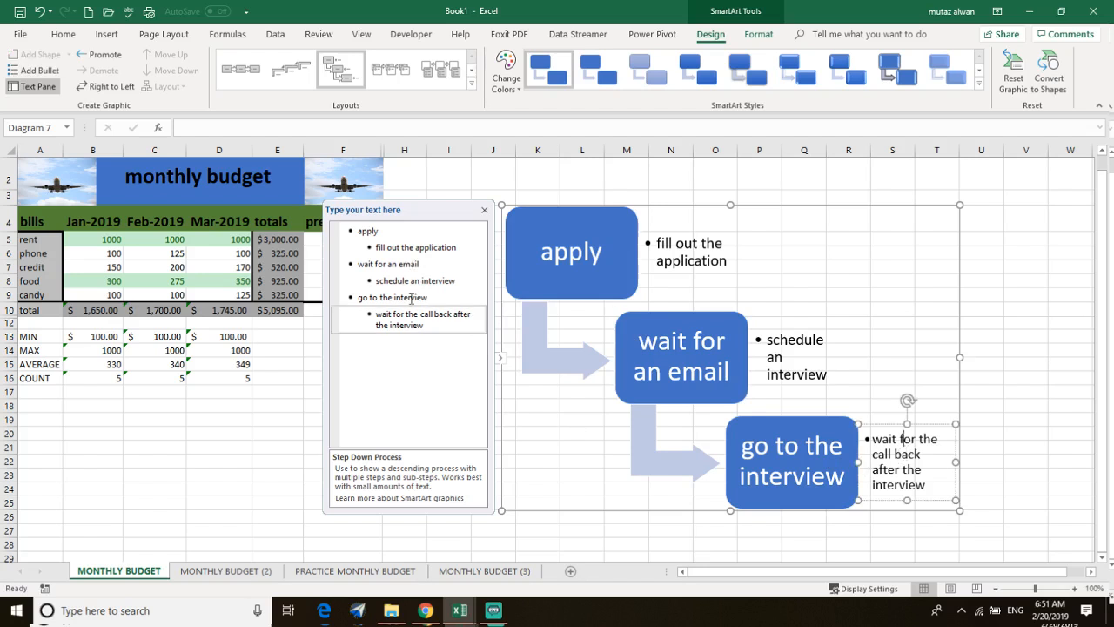
click(377, 313)
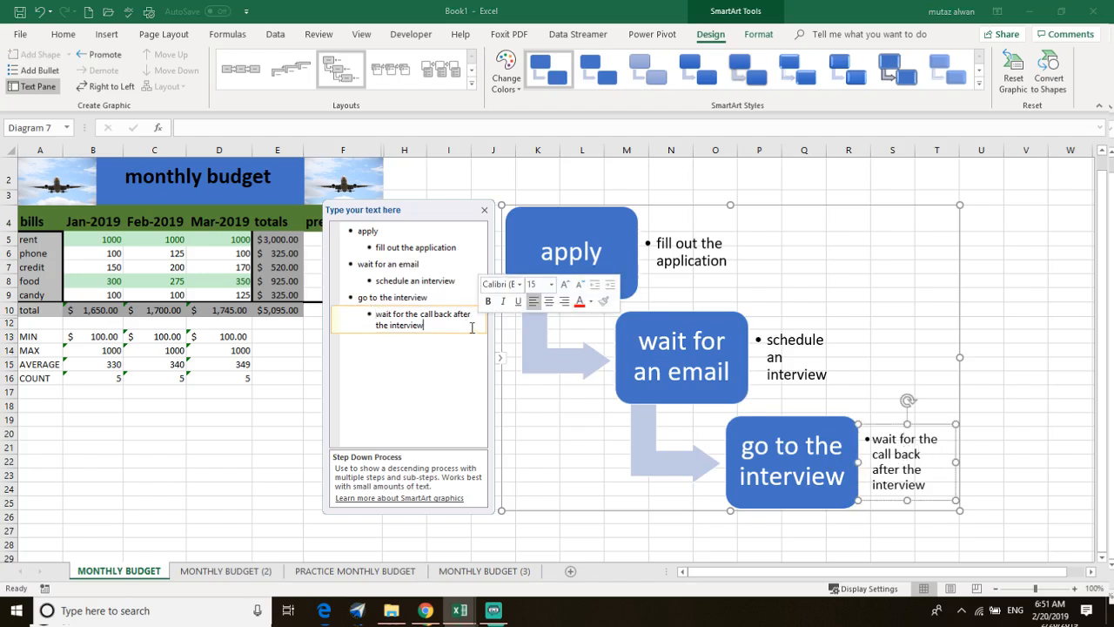
key(Return)
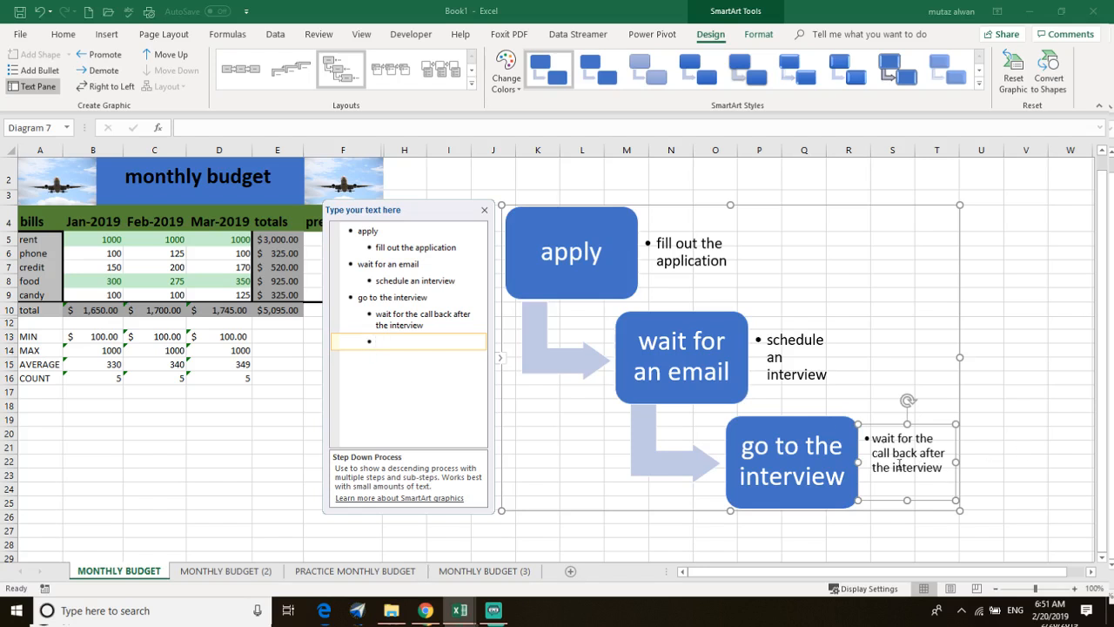
click(870, 438)
click(370, 342)
drag(392, 345, 367, 342)
click(101, 55)
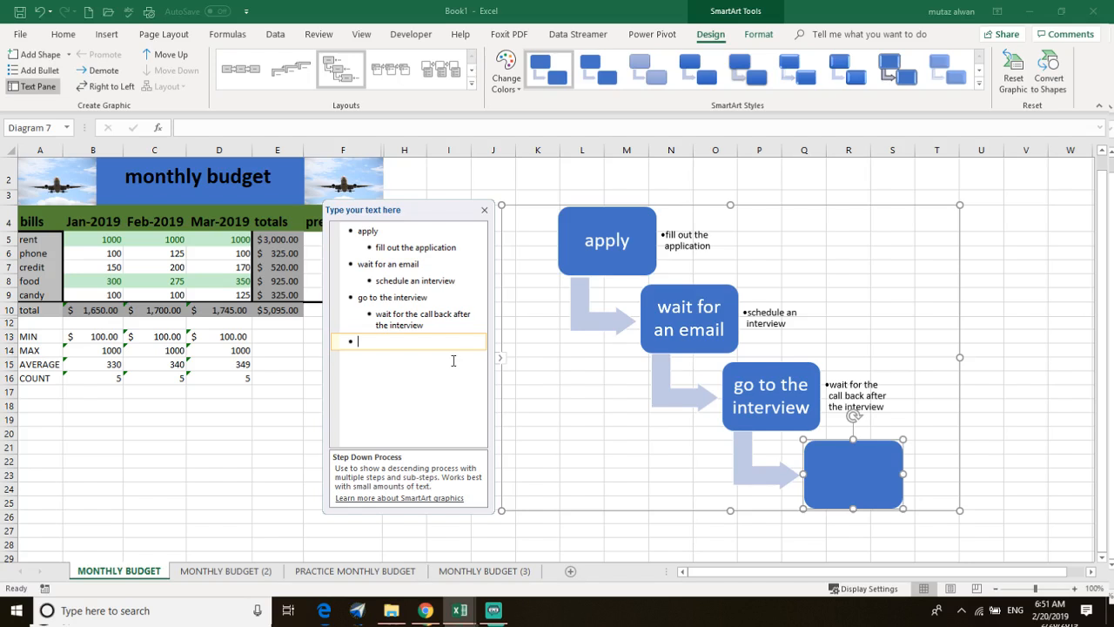
Step: Enter "get your documents ready to send it" as the text of the SmartArt graphic's fourth box
text(et your)
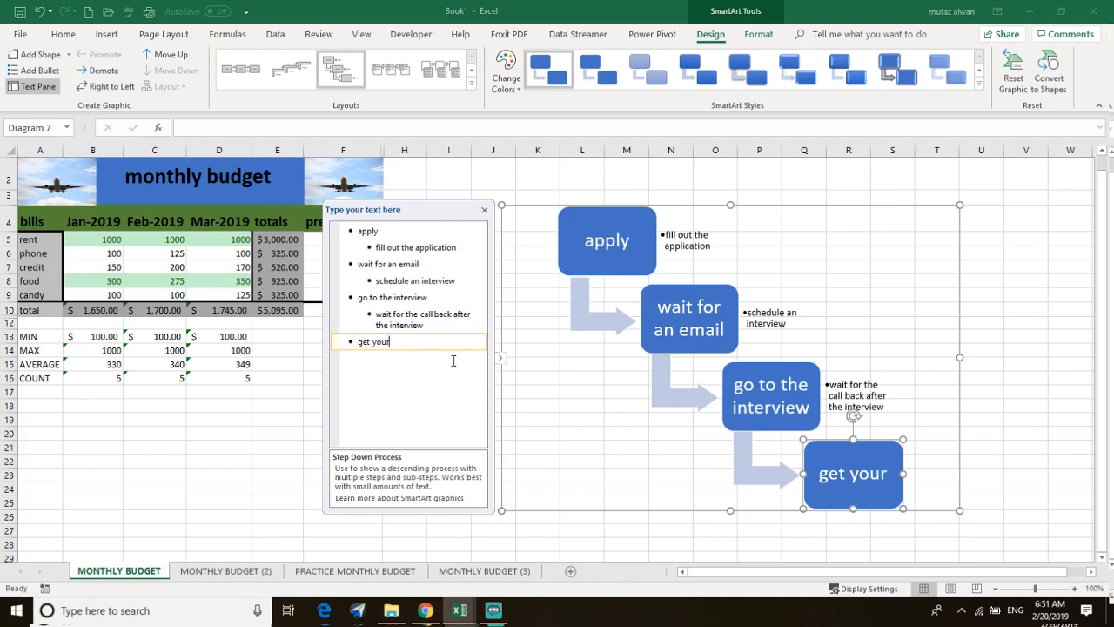
text( doc)
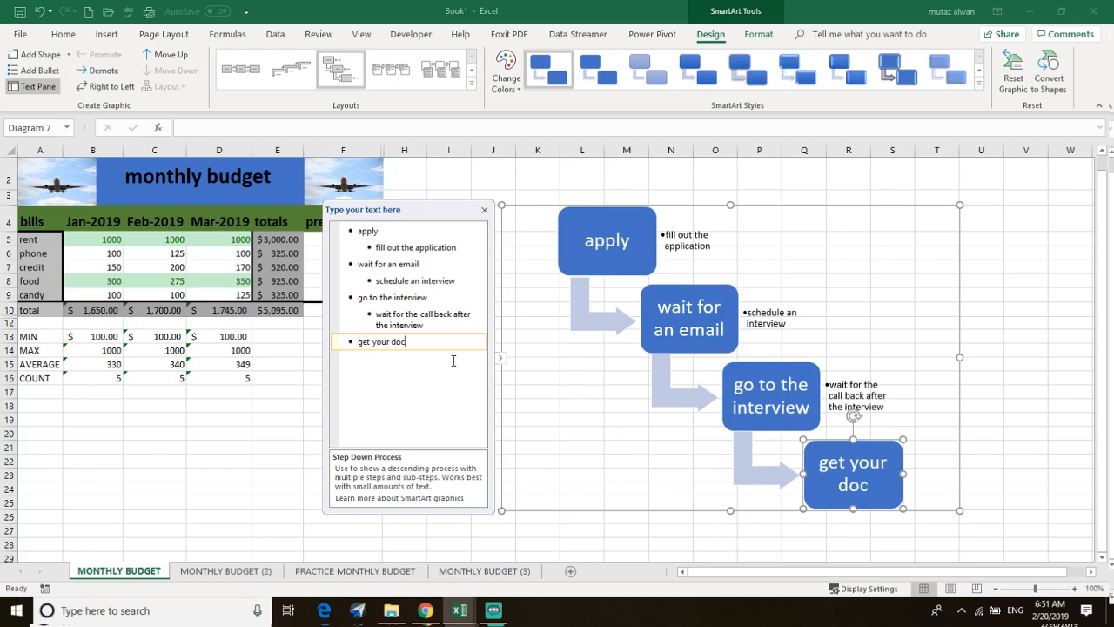
text(uments ready)
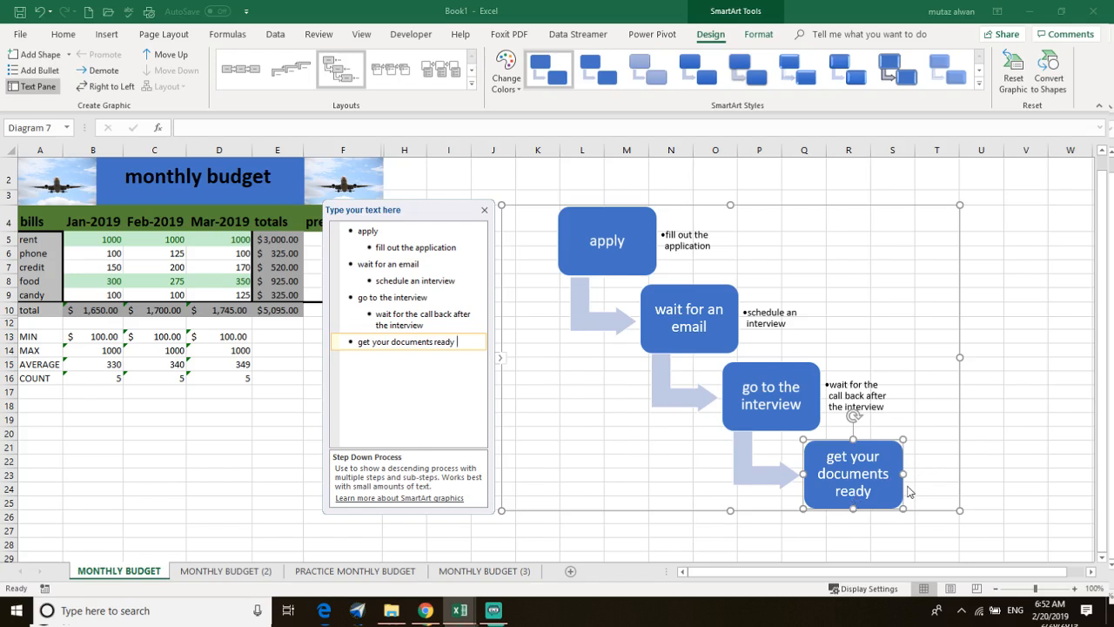
text(to send )
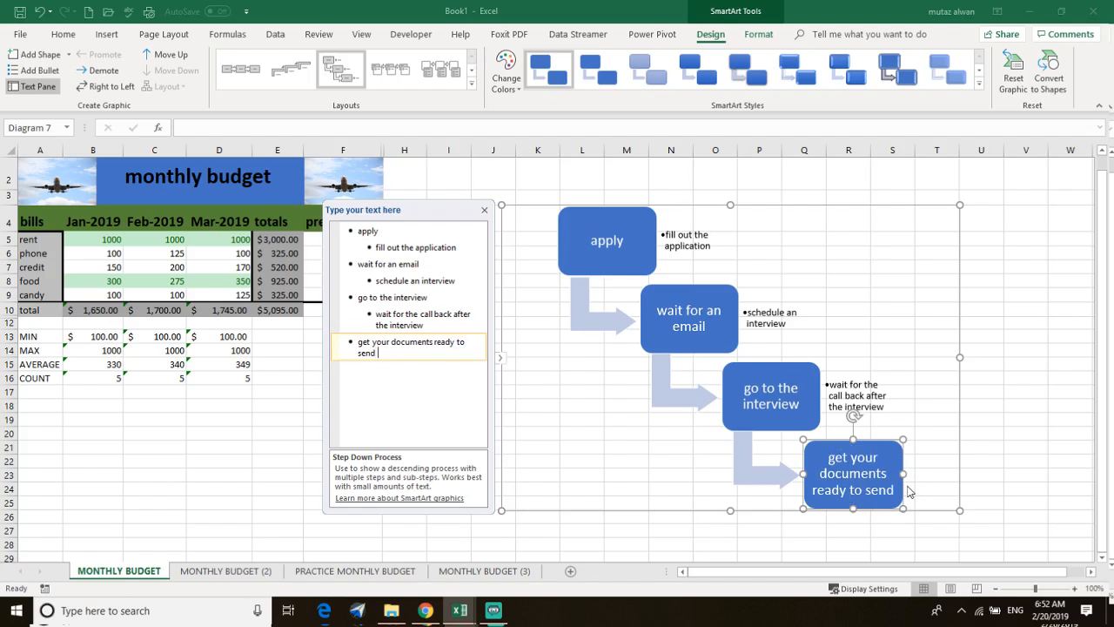
text(it)
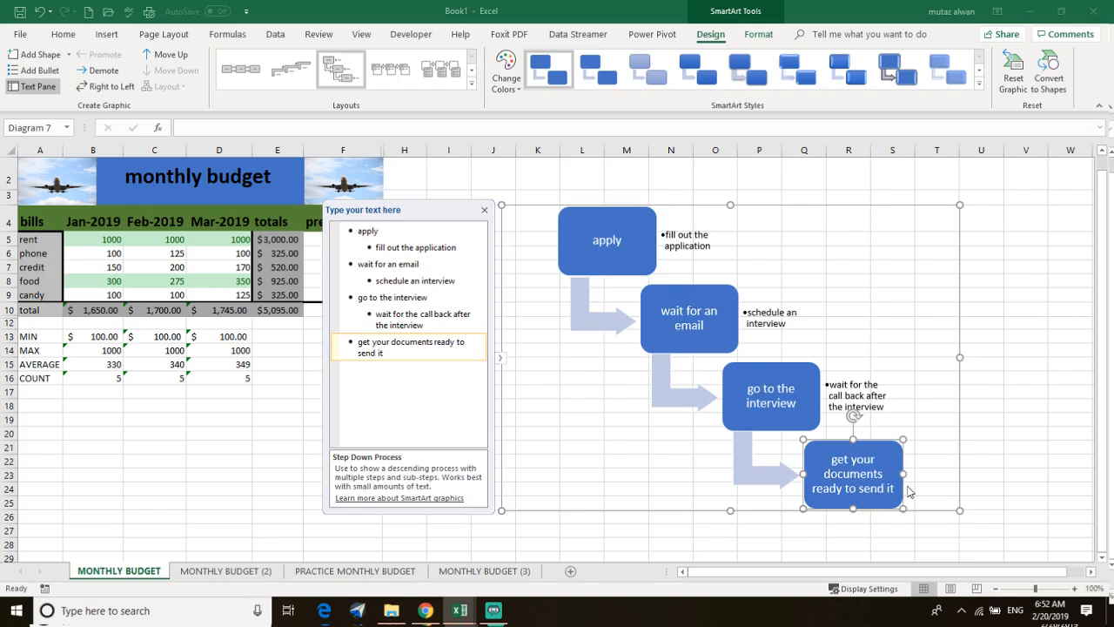
click(930, 487)
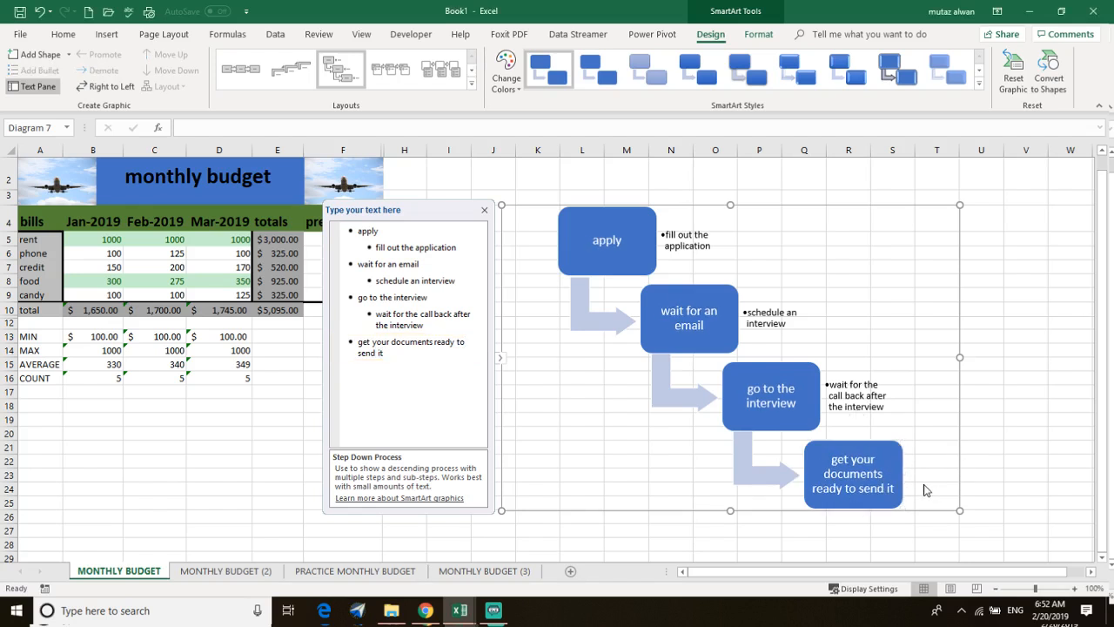
click(464, 342)
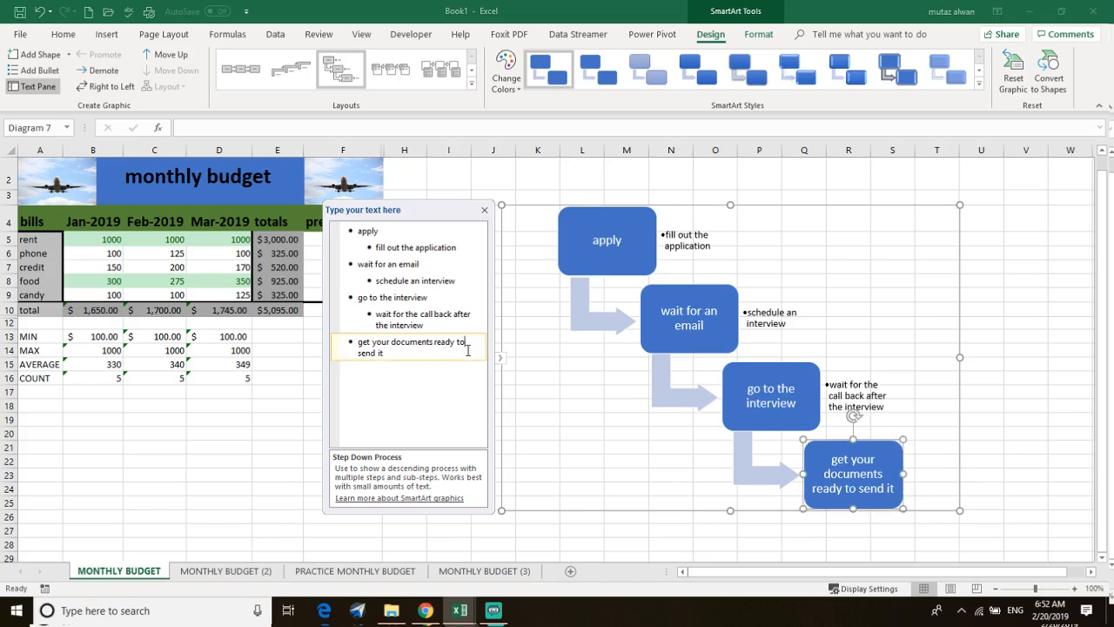
key(Return)
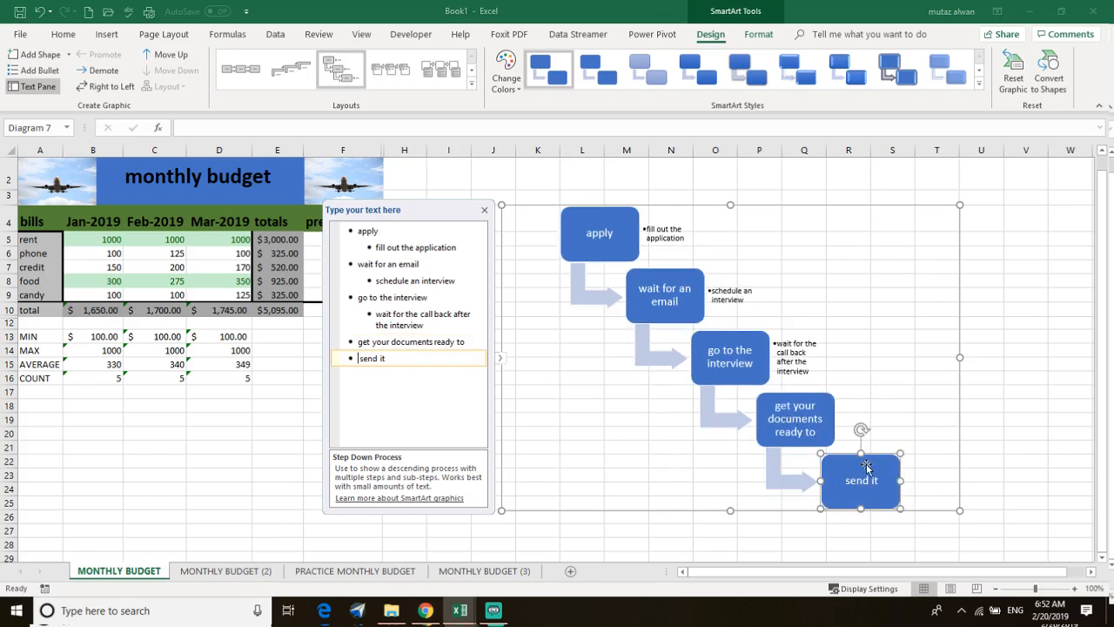
key(BackSpace)
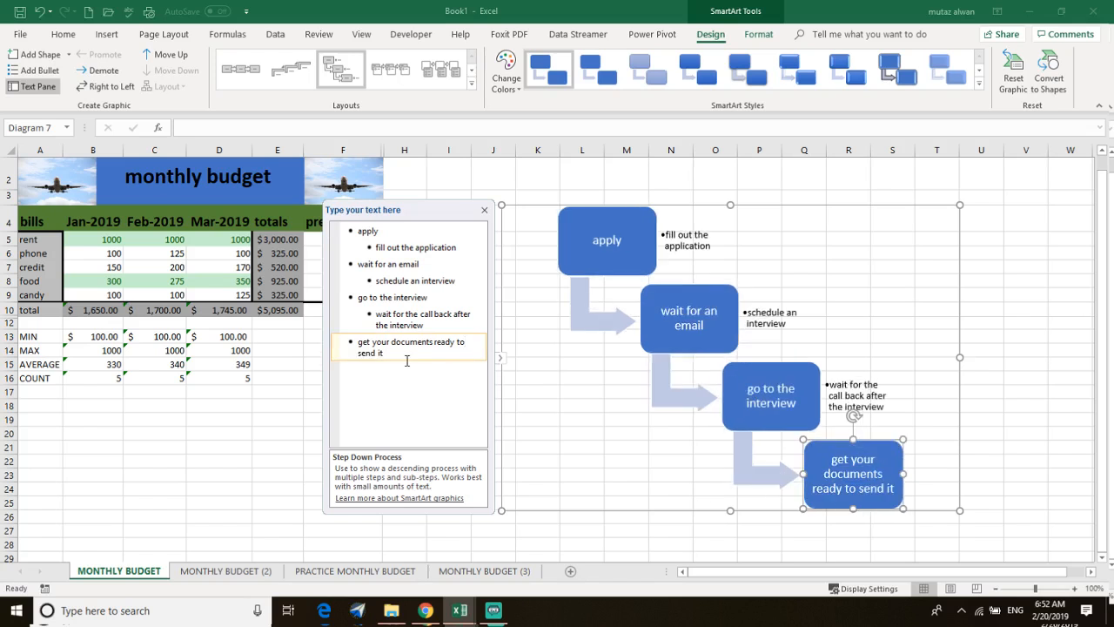
Step: Add the bullet "wait for documents approval." under the fourth box and an empty fifth box after it
key(Return)
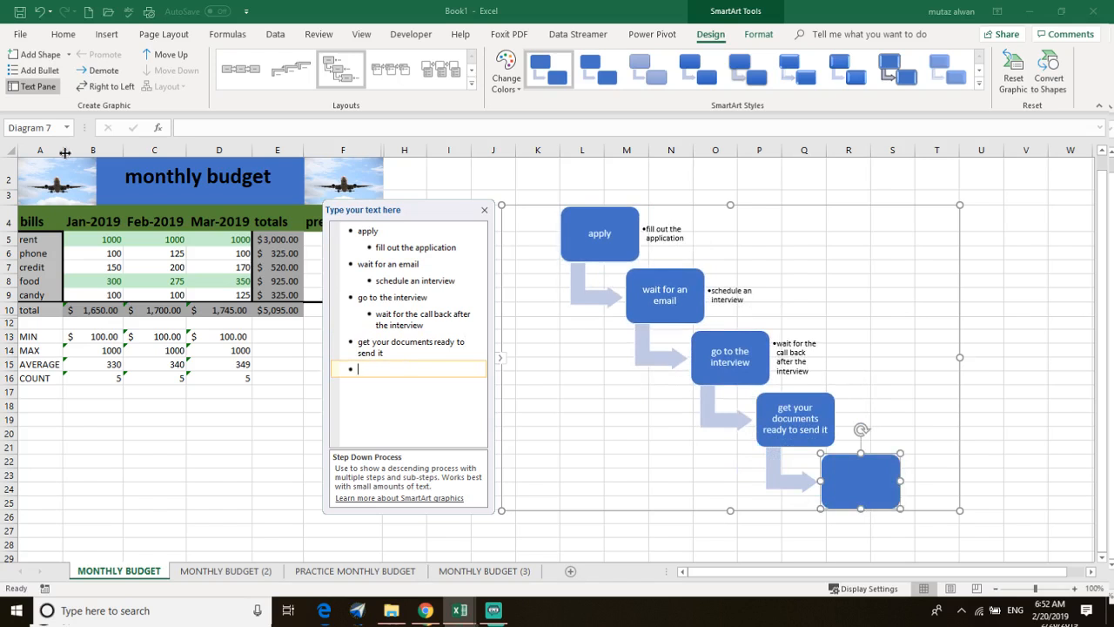
click(96, 73)
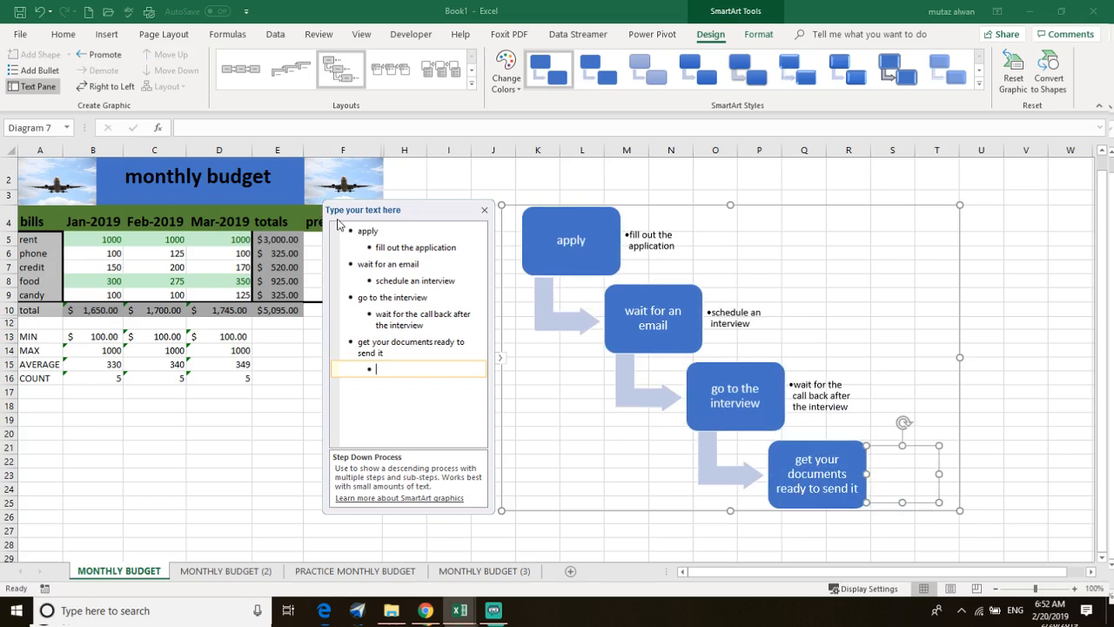
text(wait for)
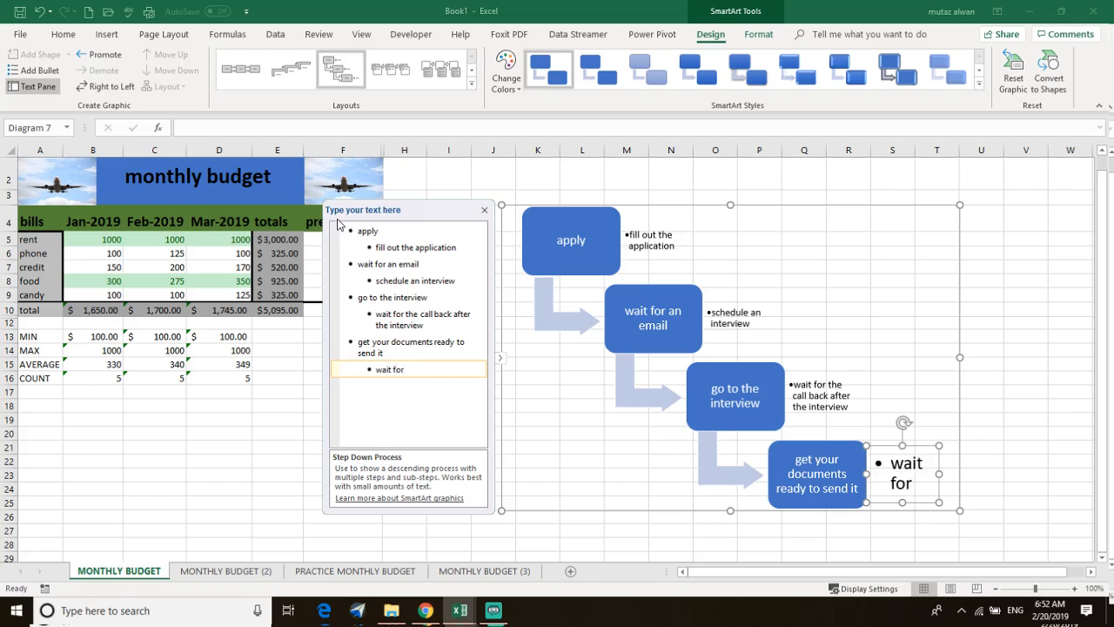
text( documents )
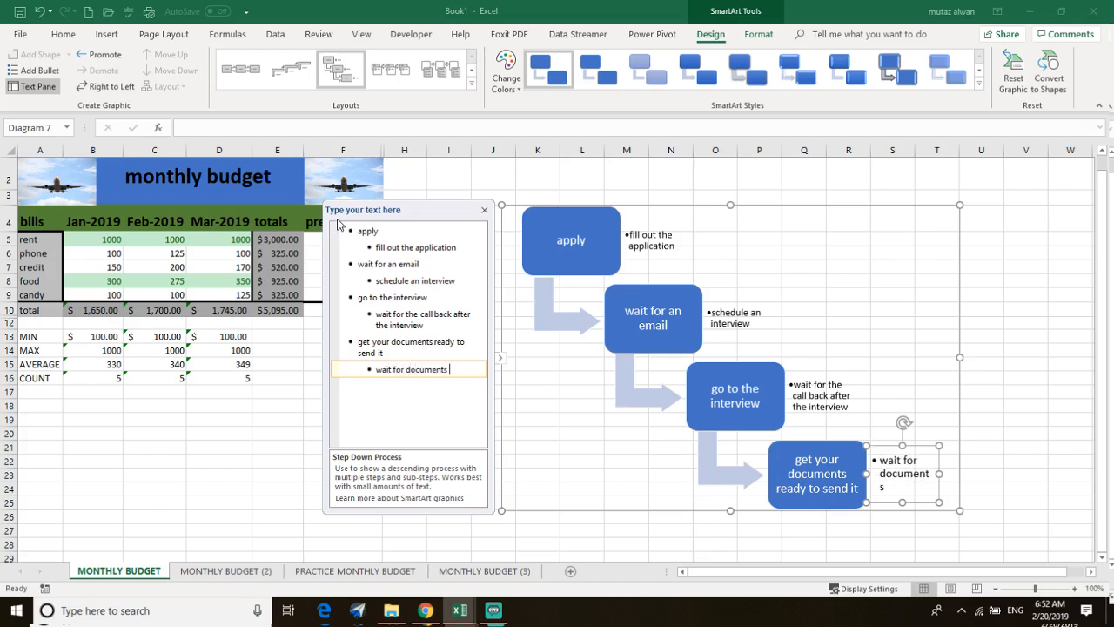
text(approval)
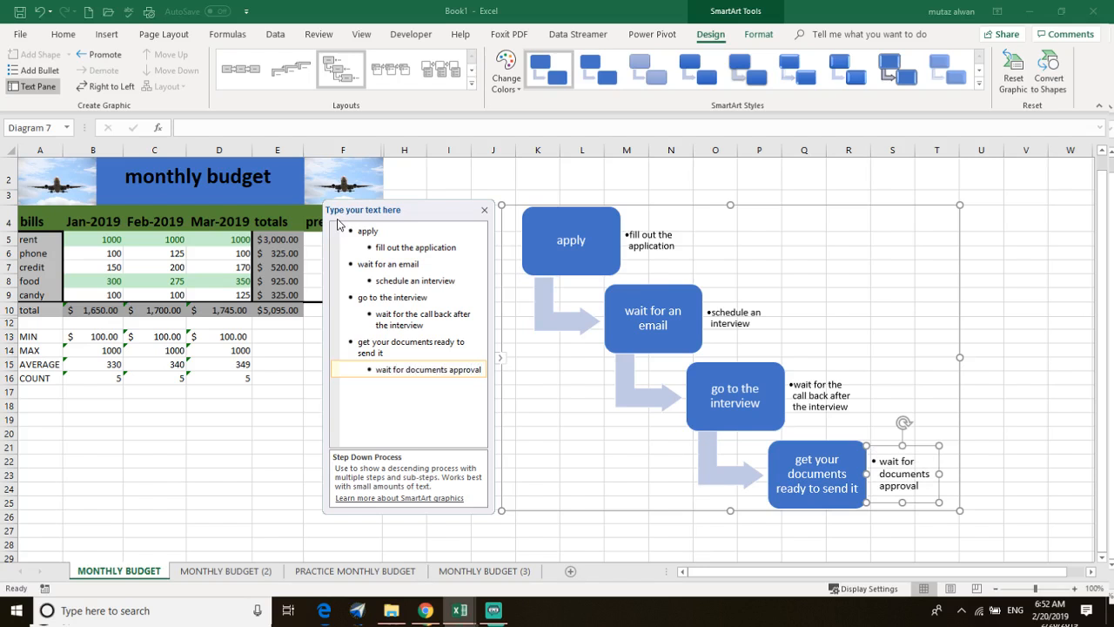
text(.)
key(Return)
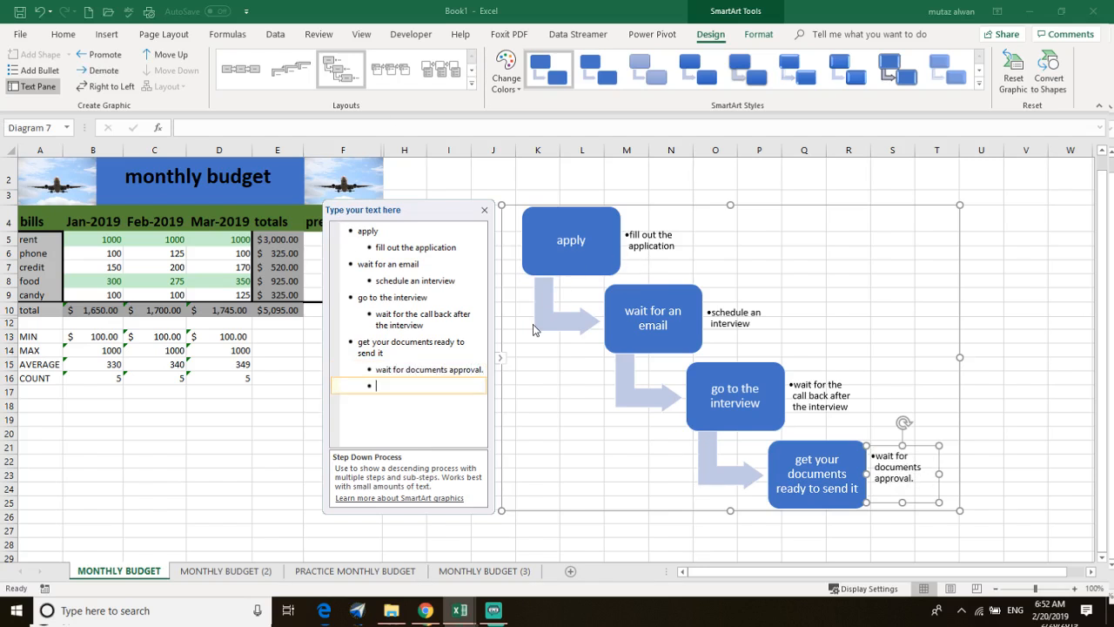
key(shift+Tab)
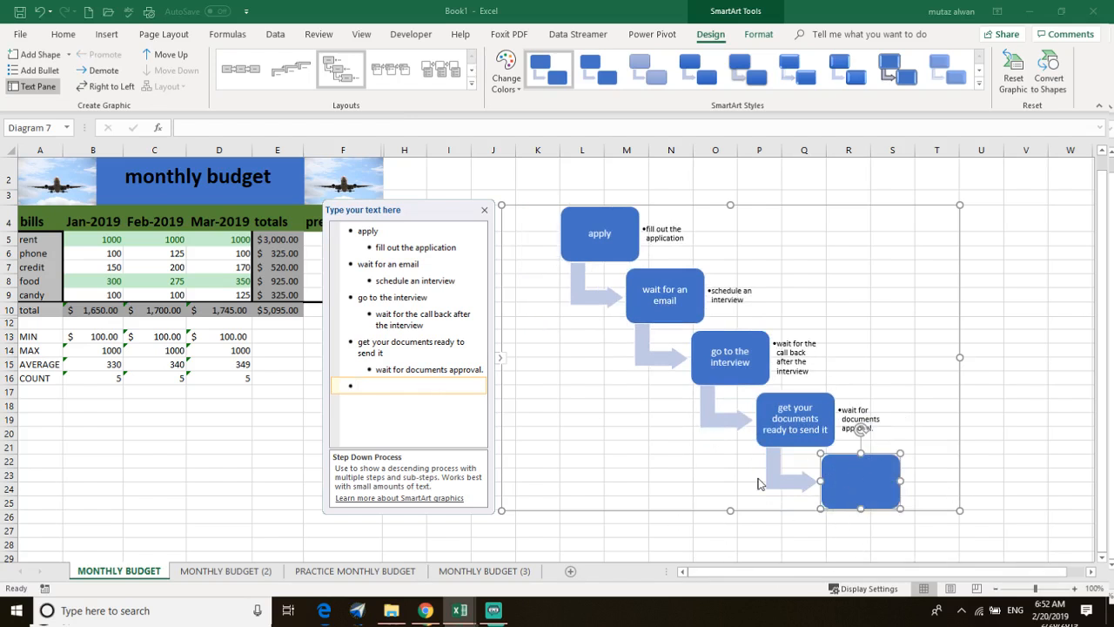
Step: Recolor the SmartArt graphic with the second Colorful variation, orange to grey, and change its layout to Circle Arrow Process
click(507, 80)
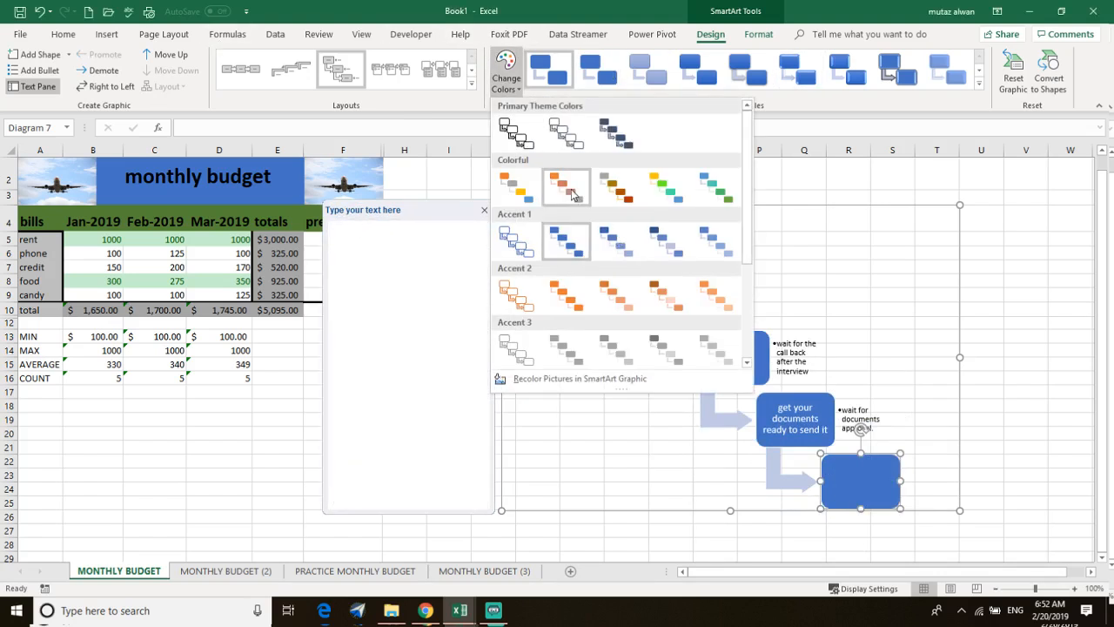
click(571, 189)
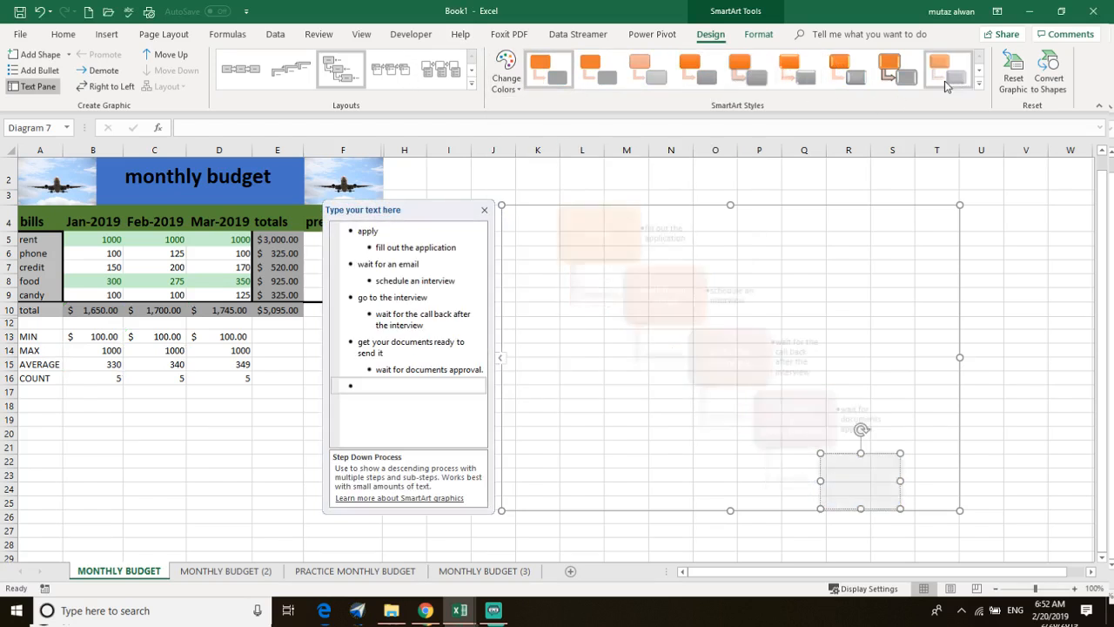
click(471, 83)
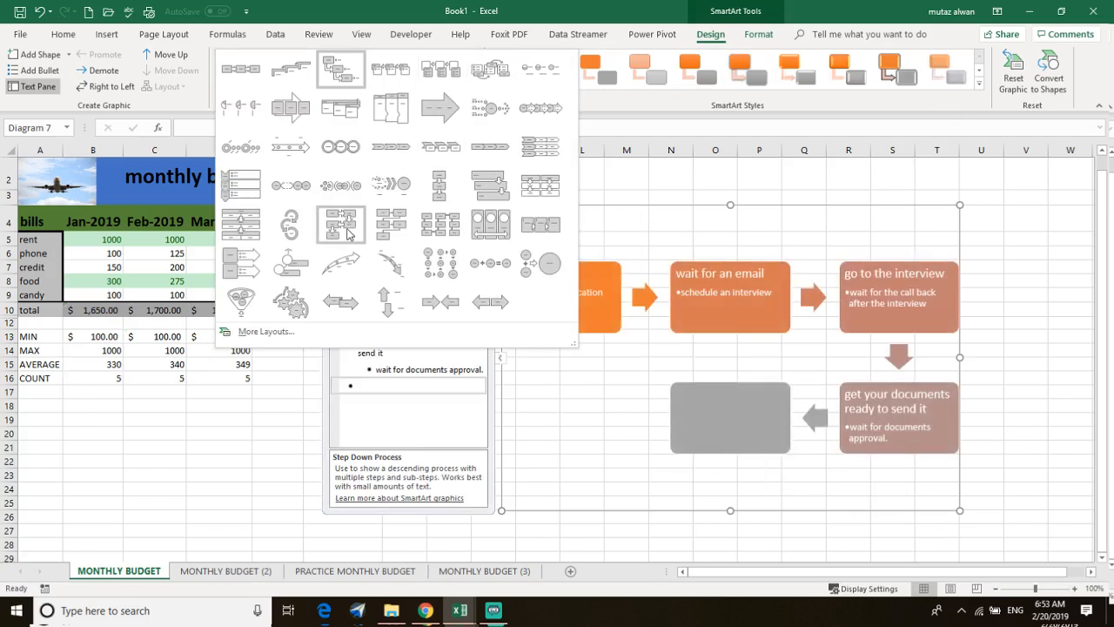
click(289, 228)
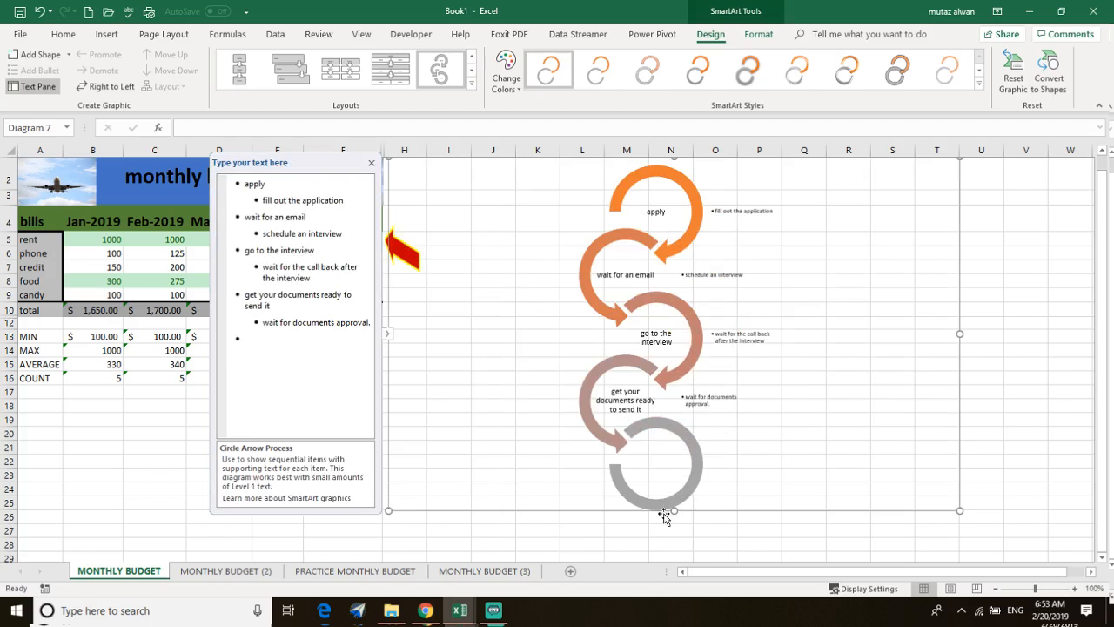
Step: Close the SmartArt text pane and move the graphic clear of the red arrow, spanning about columns I to U and rows 2 to 27
click(372, 163)
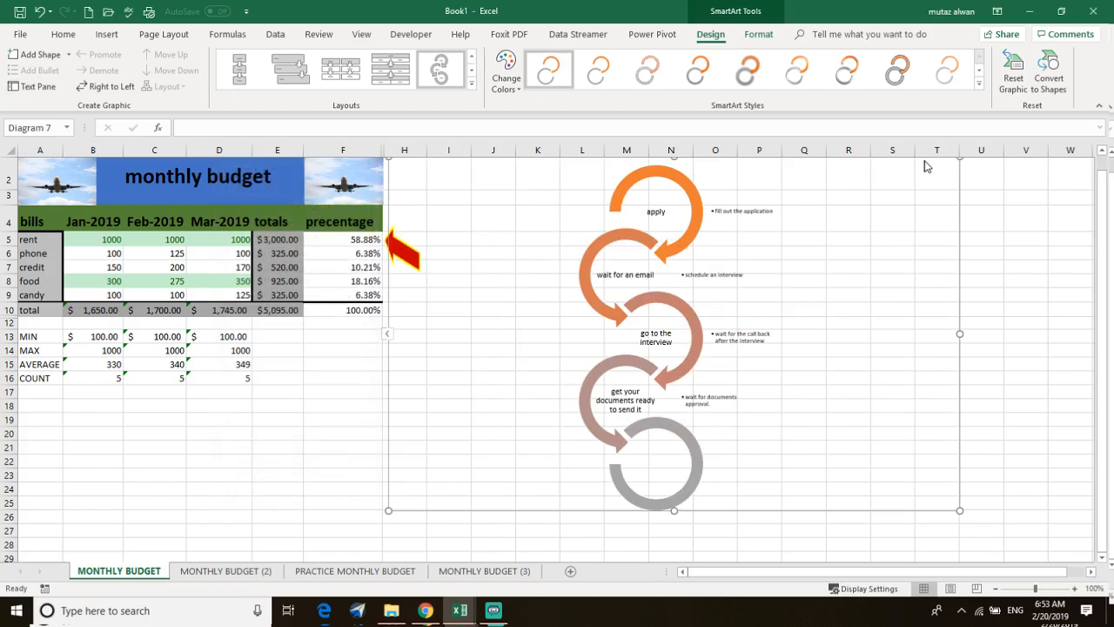
drag(961, 177, 960, 196)
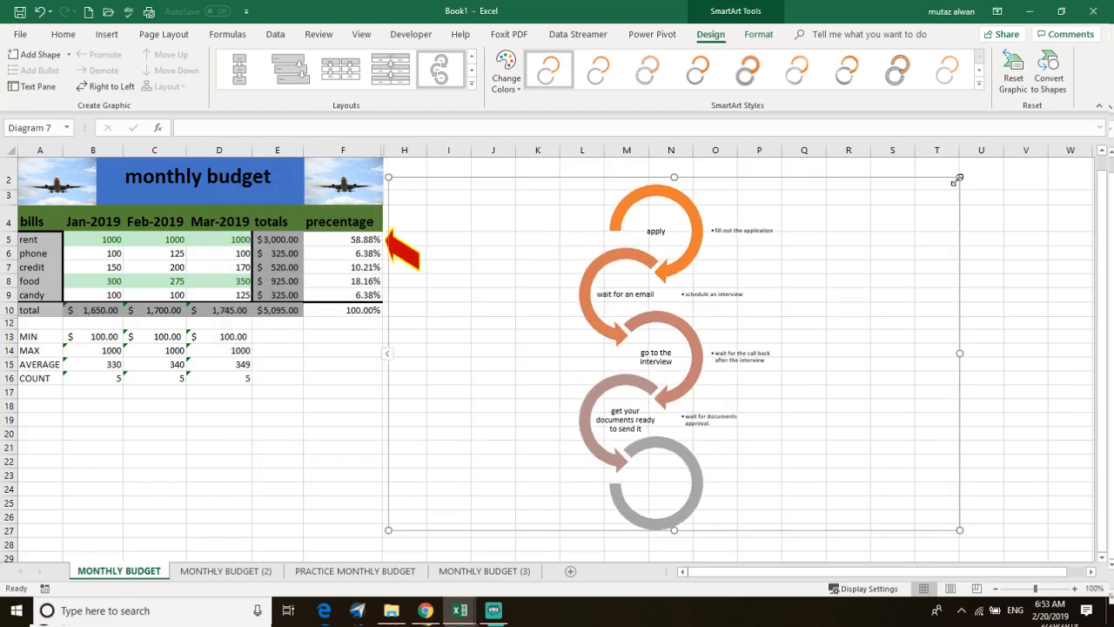
drag(403, 179, 439, 174)
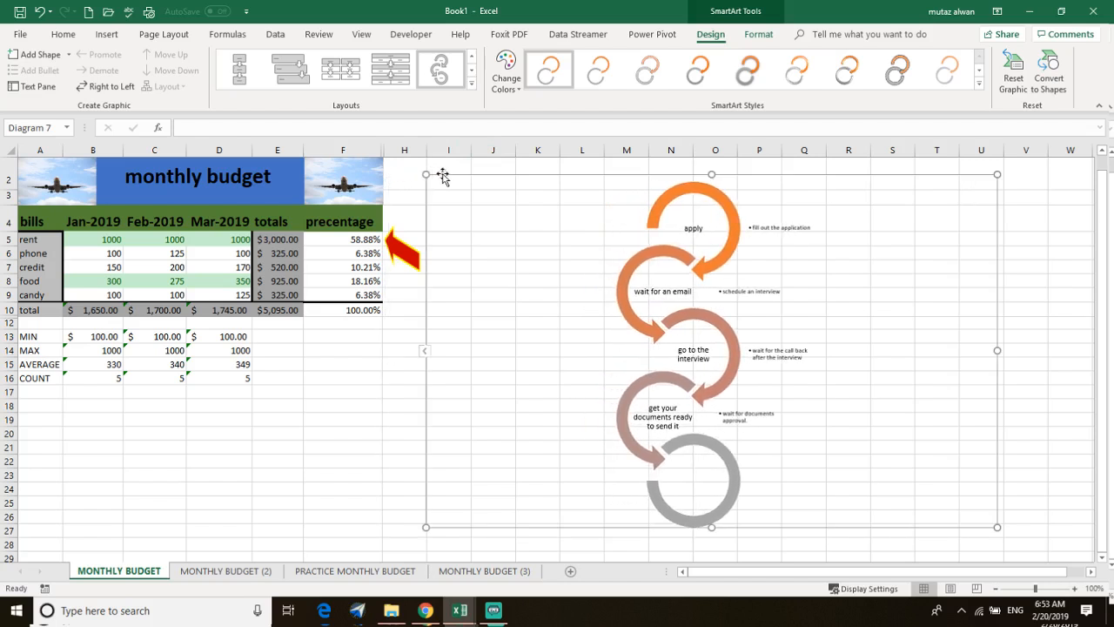